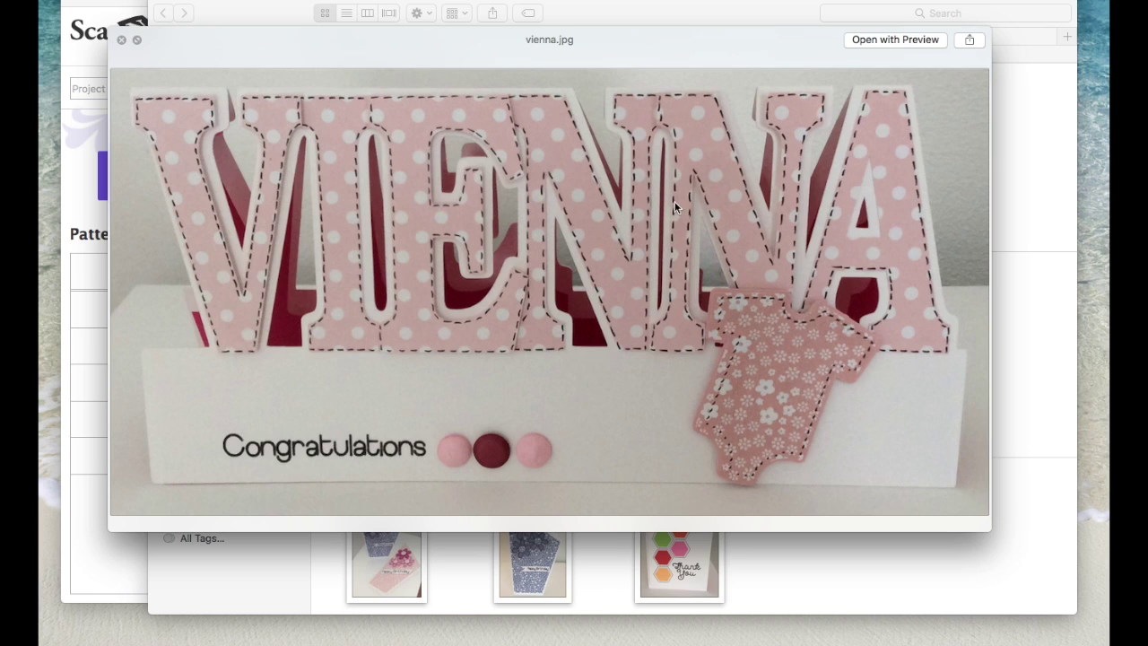
Step: Hide the vienna.jpg reference preview so the ScanNCut Canvas window is in front
key(super+h)
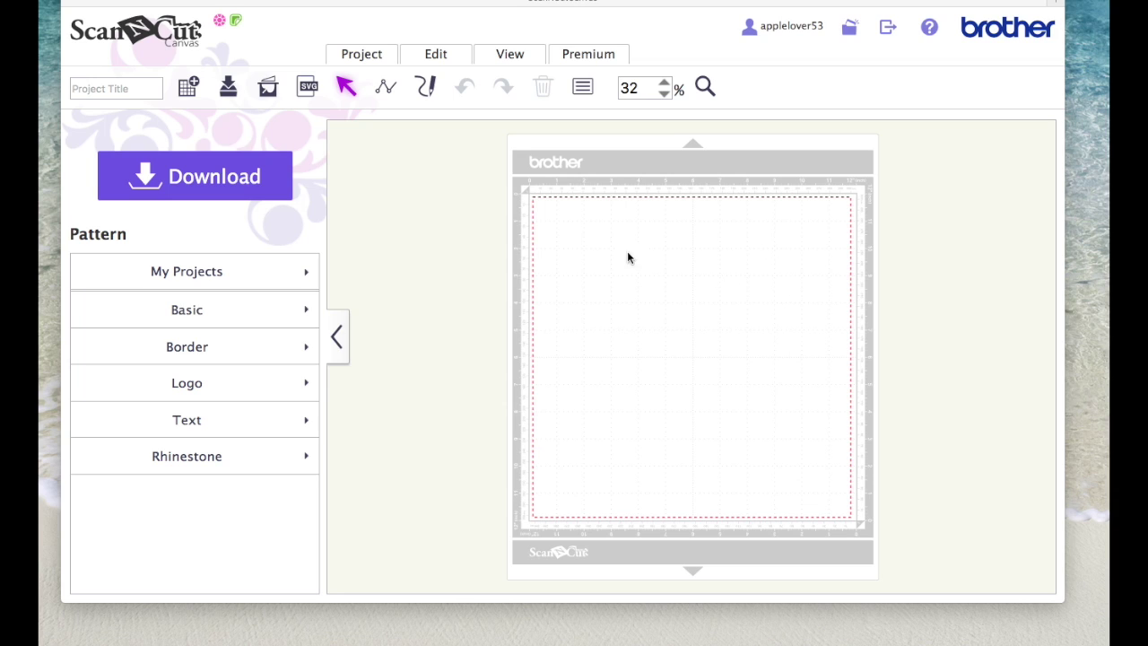
Step: Add a rectangle from the Basic shapes and drag it onto the mat
click(199, 311)
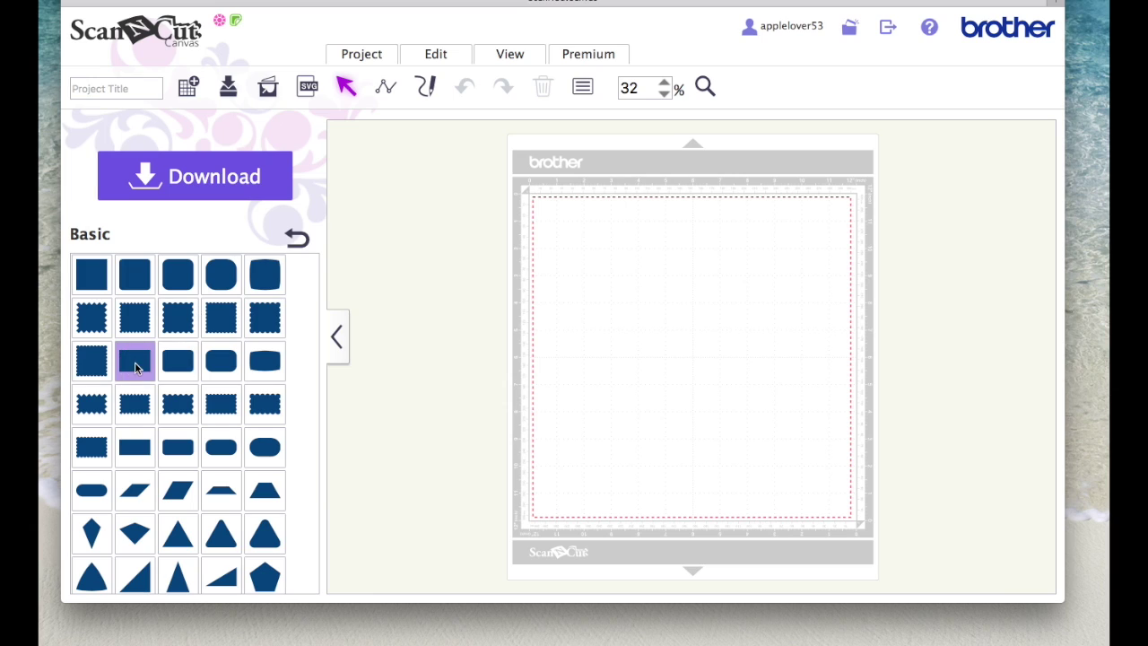
click(134, 361)
drag(622, 214, 625, 397)
Step: Unlock the aspect ratio and size the rectangle 4.00″ tall by 8.50″ wide
click(583, 87)
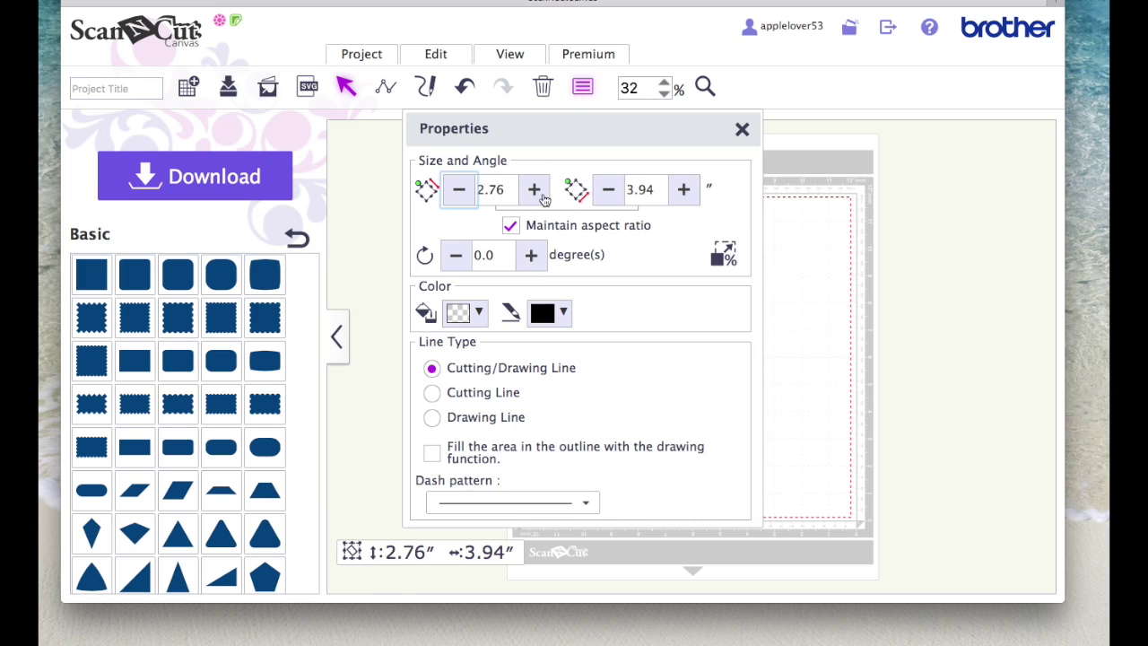
click(510, 226)
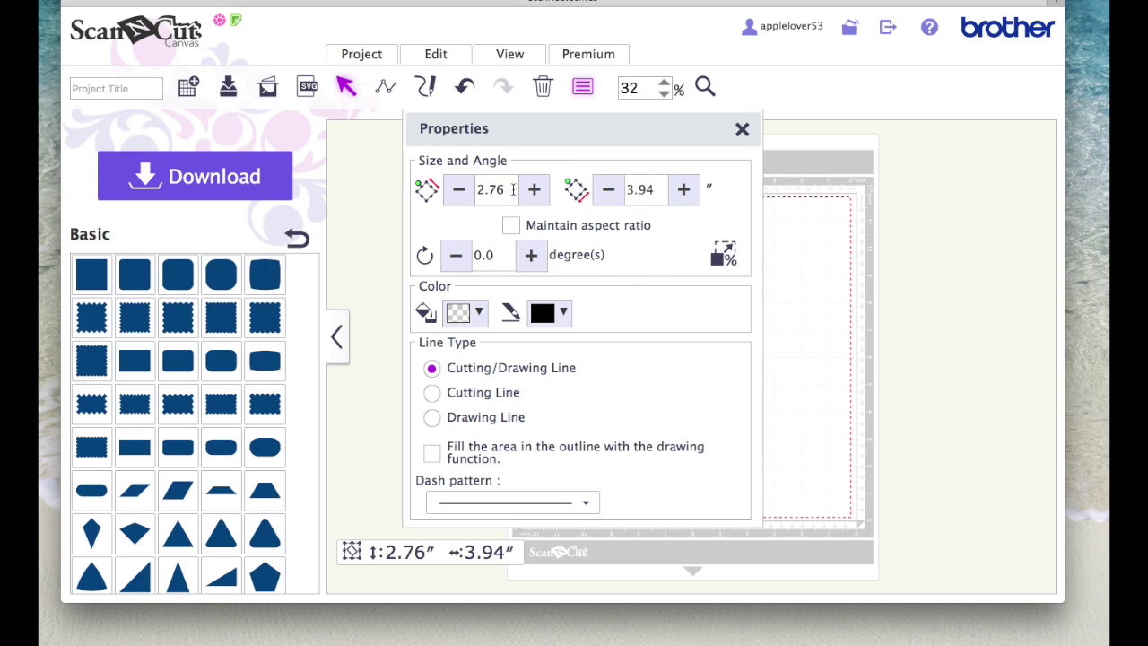
click(513, 190)
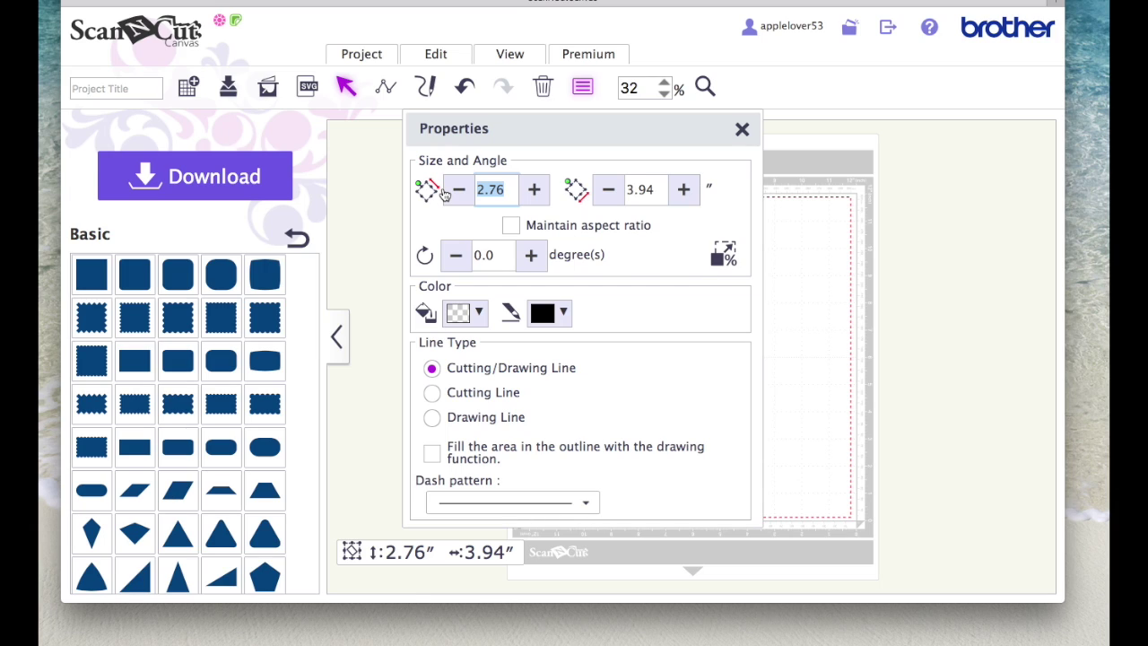
text(4)
click(660, 190)
drag(660, 189, 616, 190)
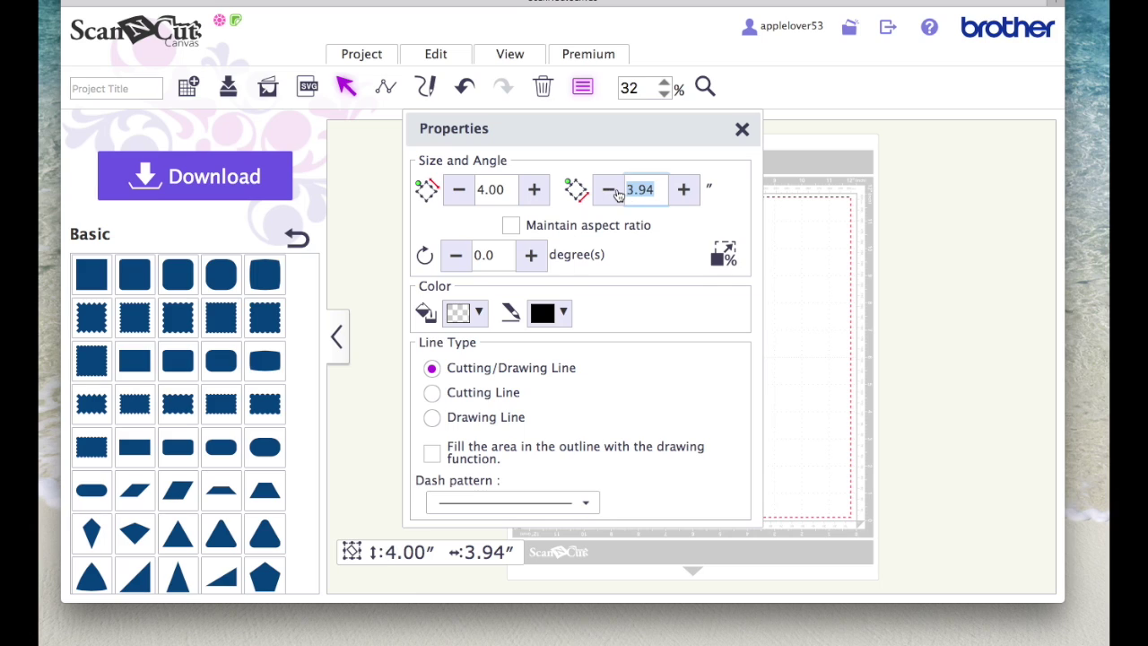
text(8.5)
key(Return)
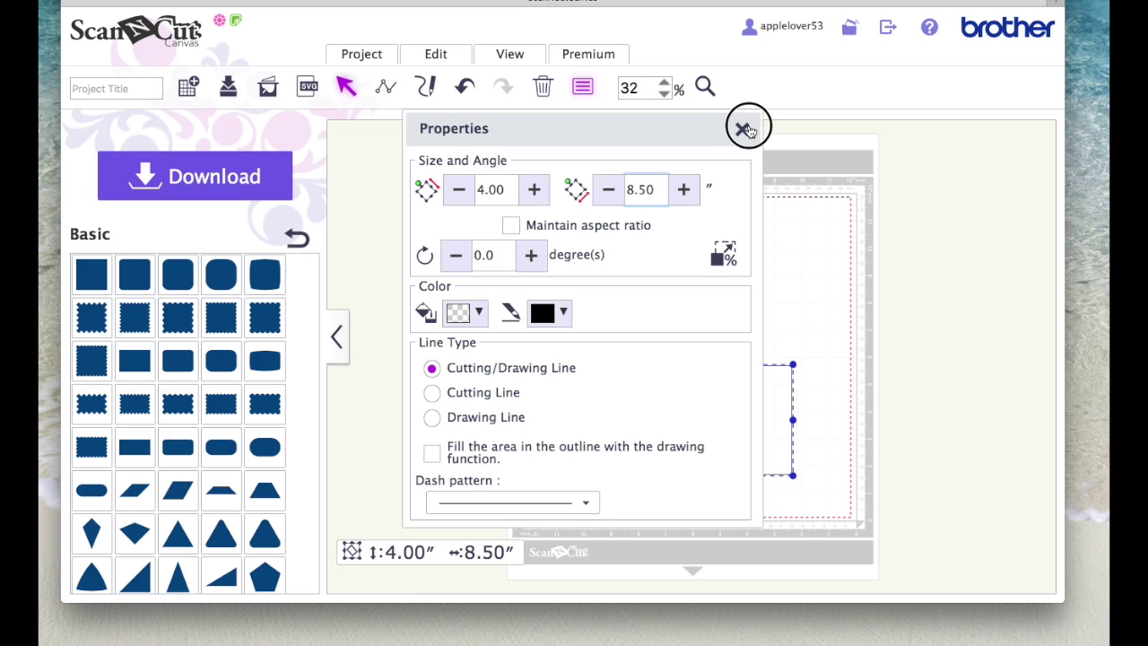
click(741, 128)
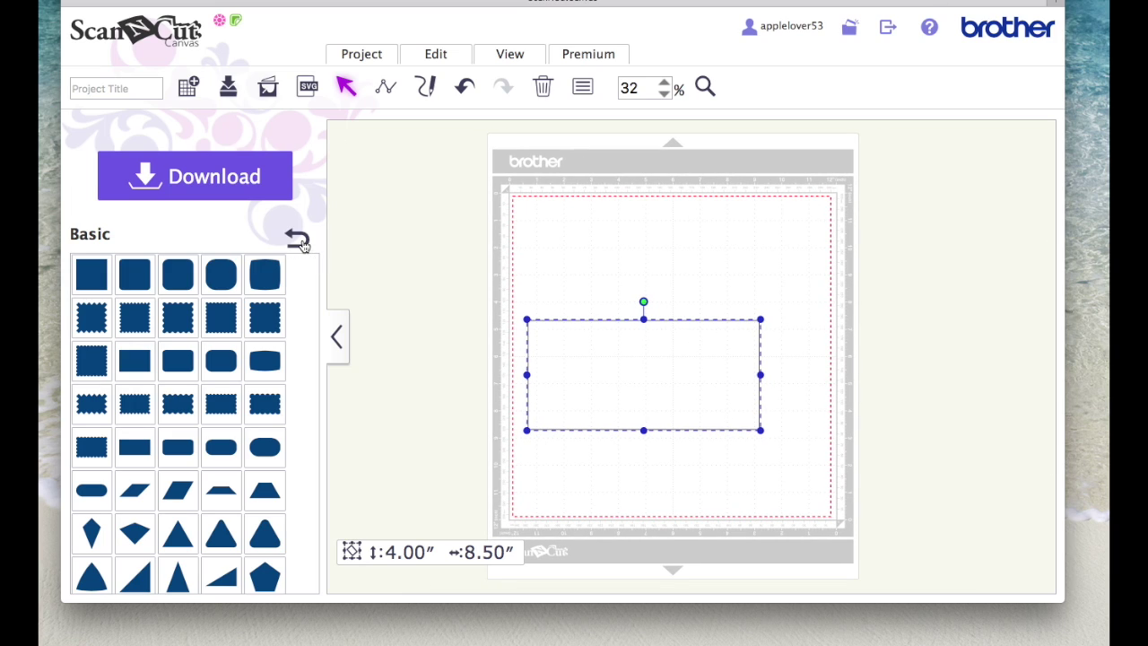
Step: Add a text object in the second font from the Text patterns
click(302, 244)
click(216, 428)
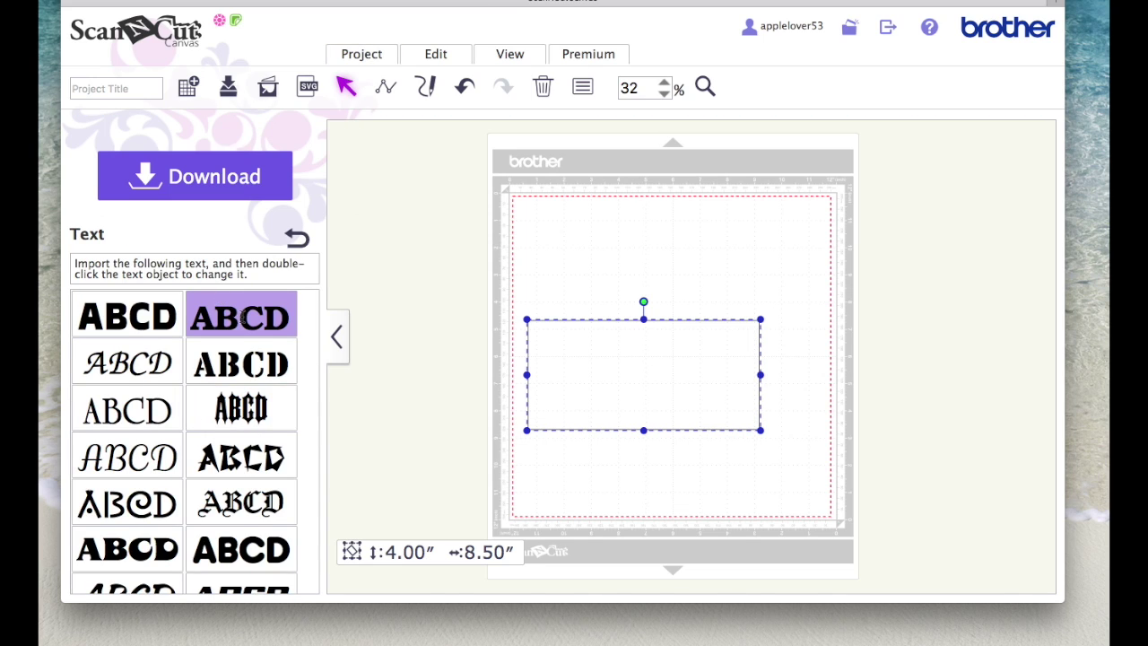
scroll(241, 403, down, 4)
scroll(241, 403, up, 4)
click(238, 319)
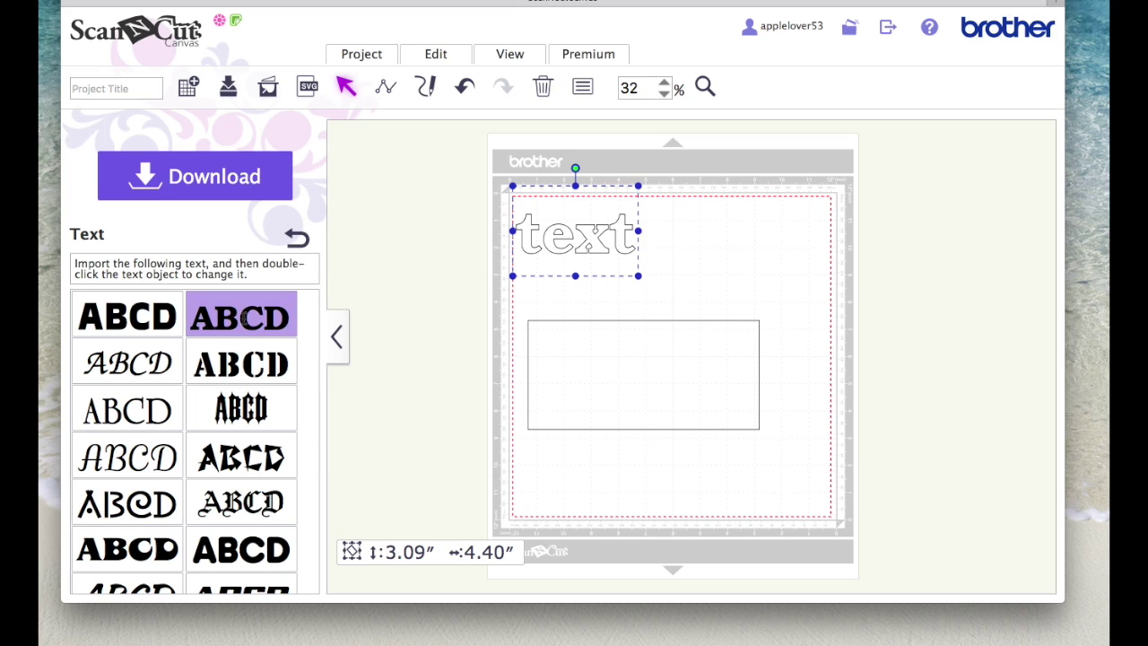
Step: Replace the placeholder word with VIENNA and shift the text left on the mat
double_click(634, 232)
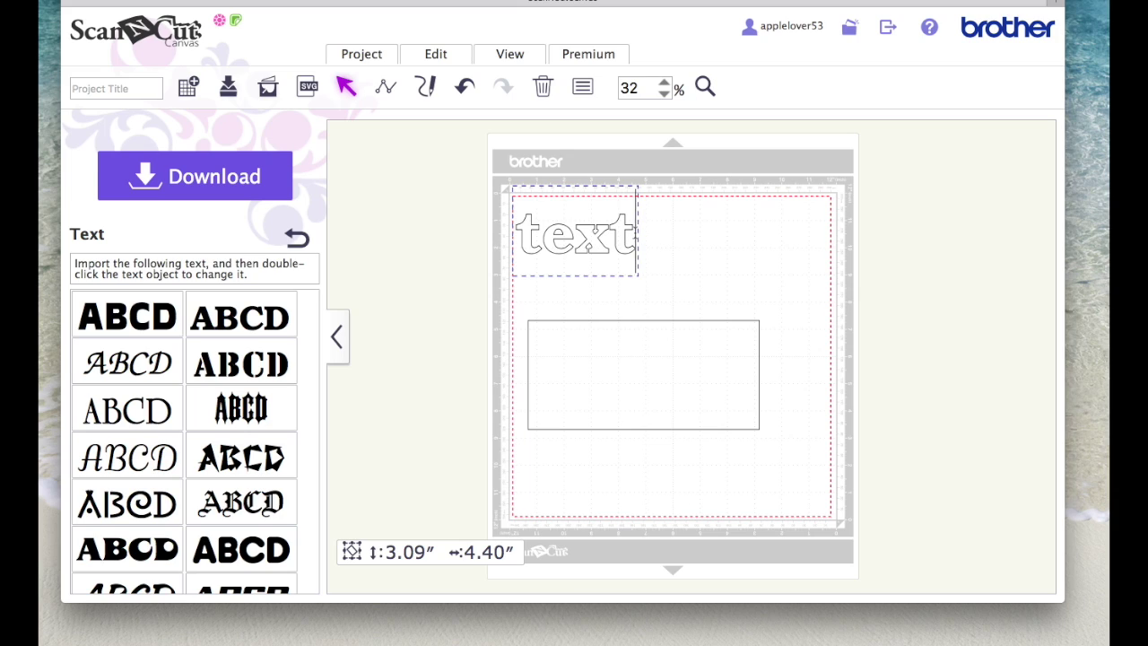
drag(635, 232, 516, 233)
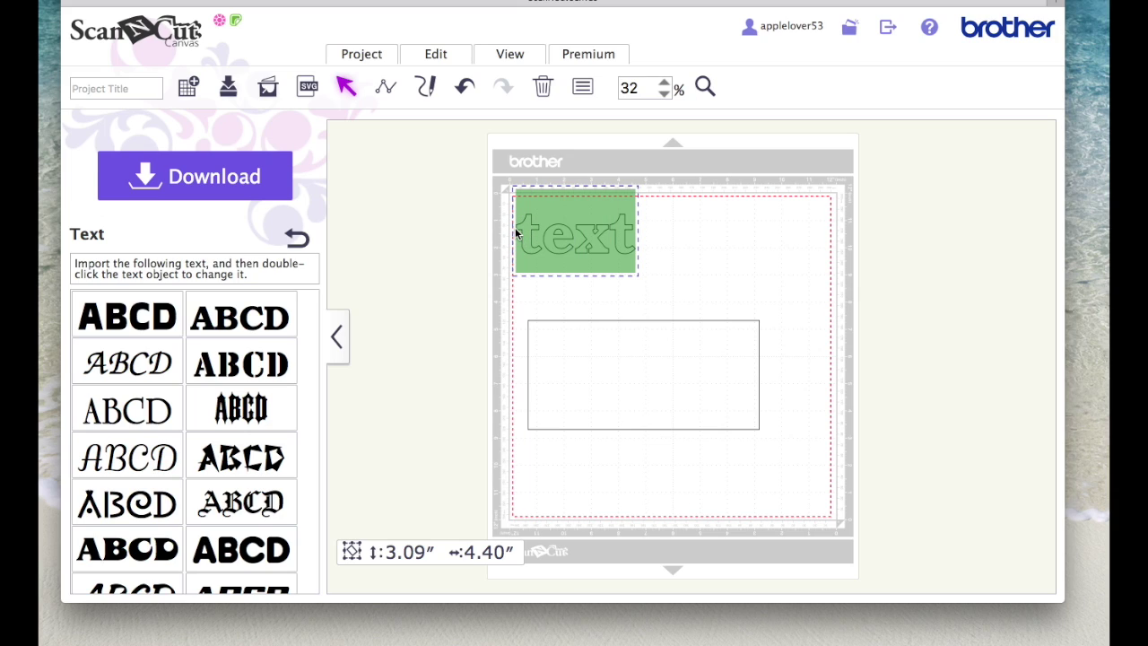
key(BackSpace)
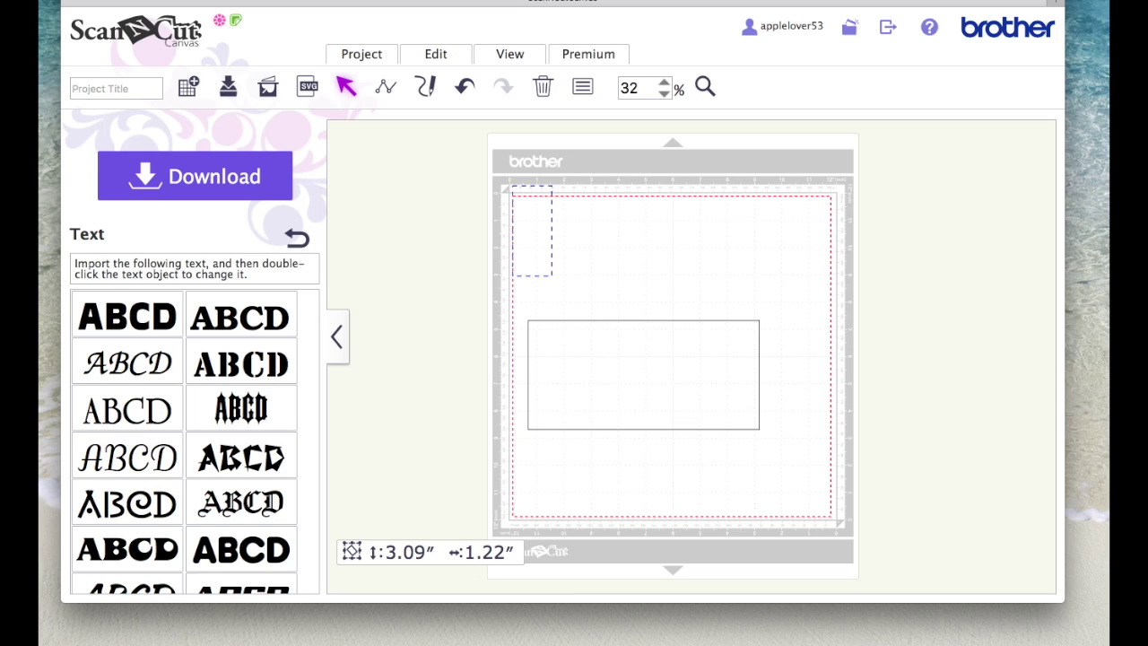
text(VIEN)
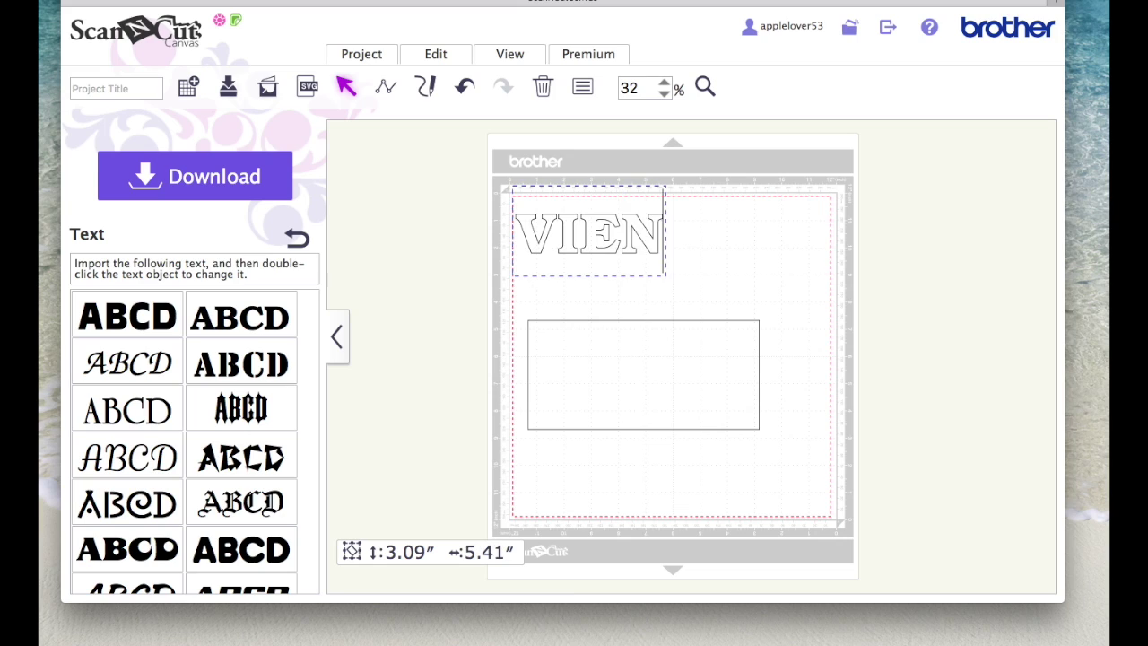
text(NA)
click(794, 244)
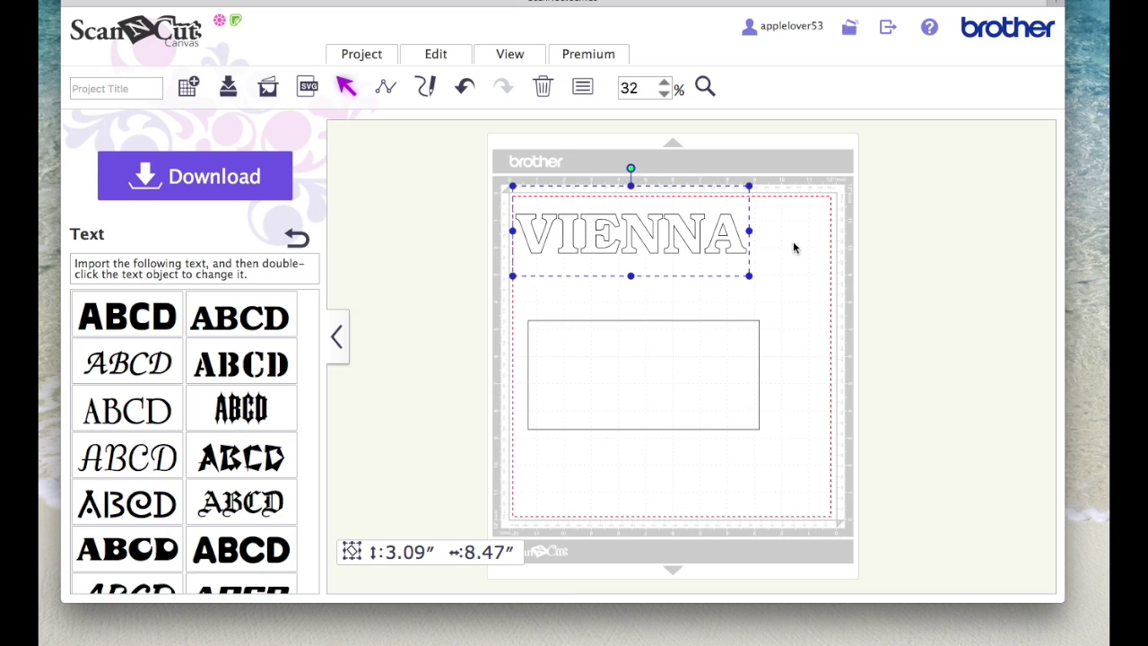
drag(810, 241, 758, 245)
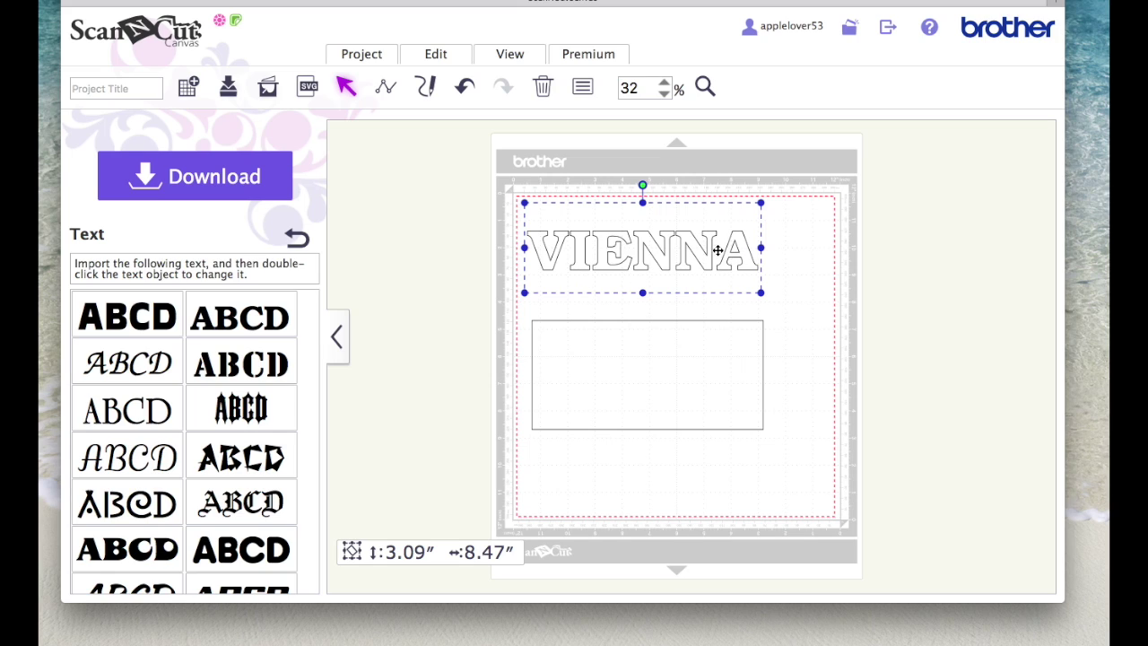
Step: Ungroup VIENNA into letters, then select all six and regroup them as one object
right_click(663, 245)
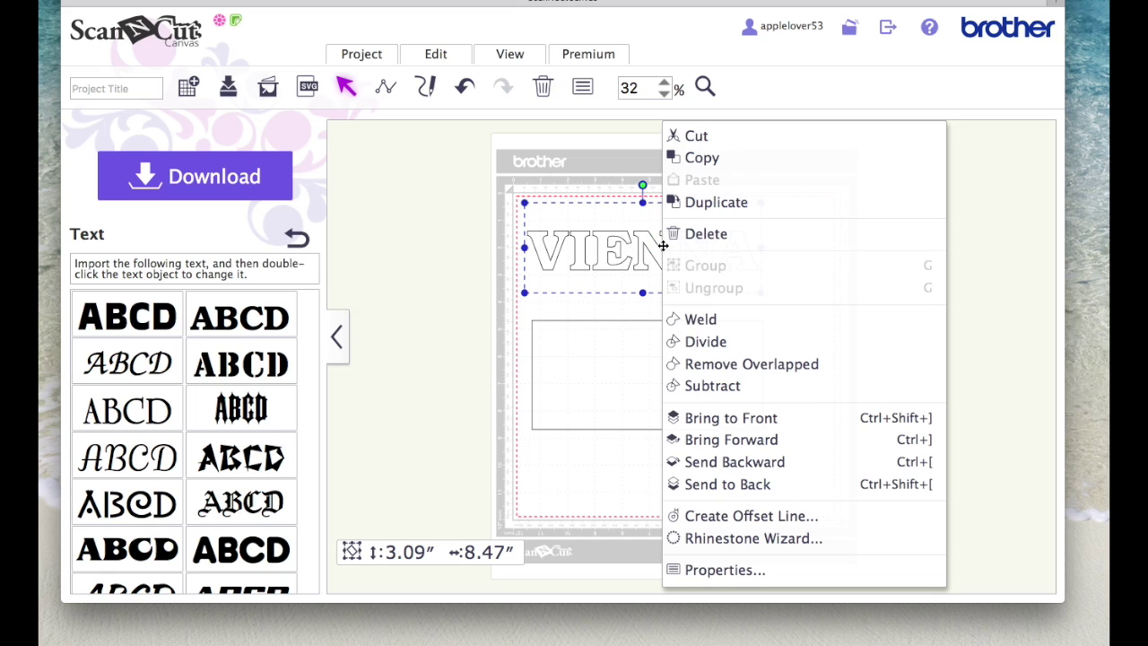
click(729, 341)
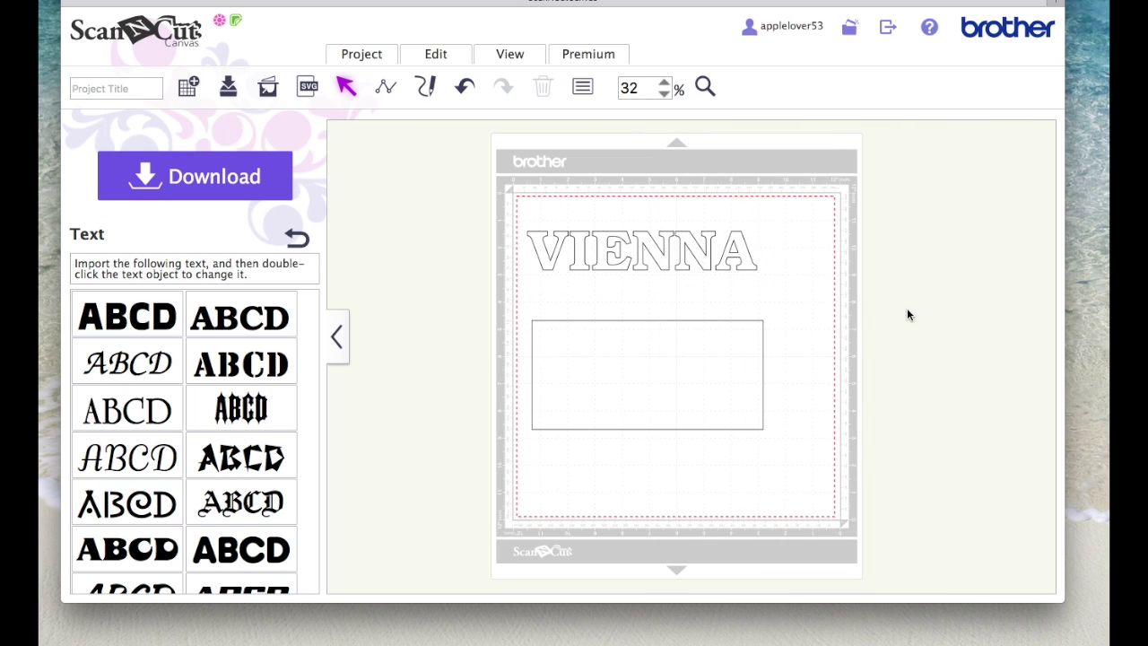
drag(489, 214, 805, 293)
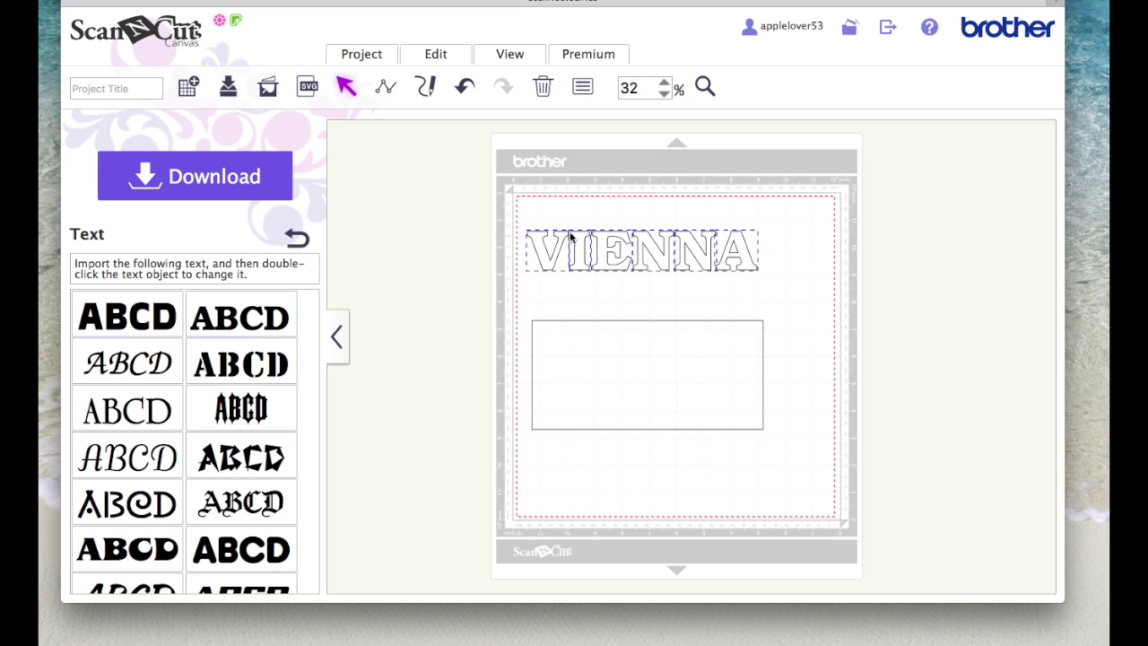
right_click(681, 254)
click(704, 266)
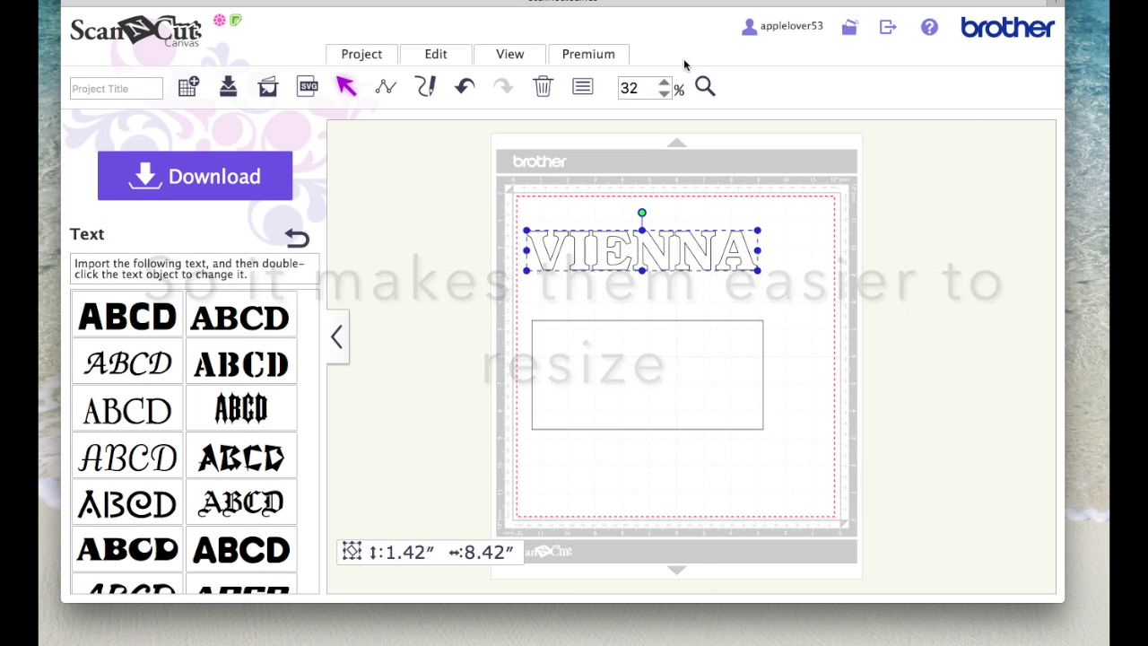
Step: Resize and reposition VIENNA to 7.54″ wide, then move the card rectangle below it
drag(704, 257, 711, 408)
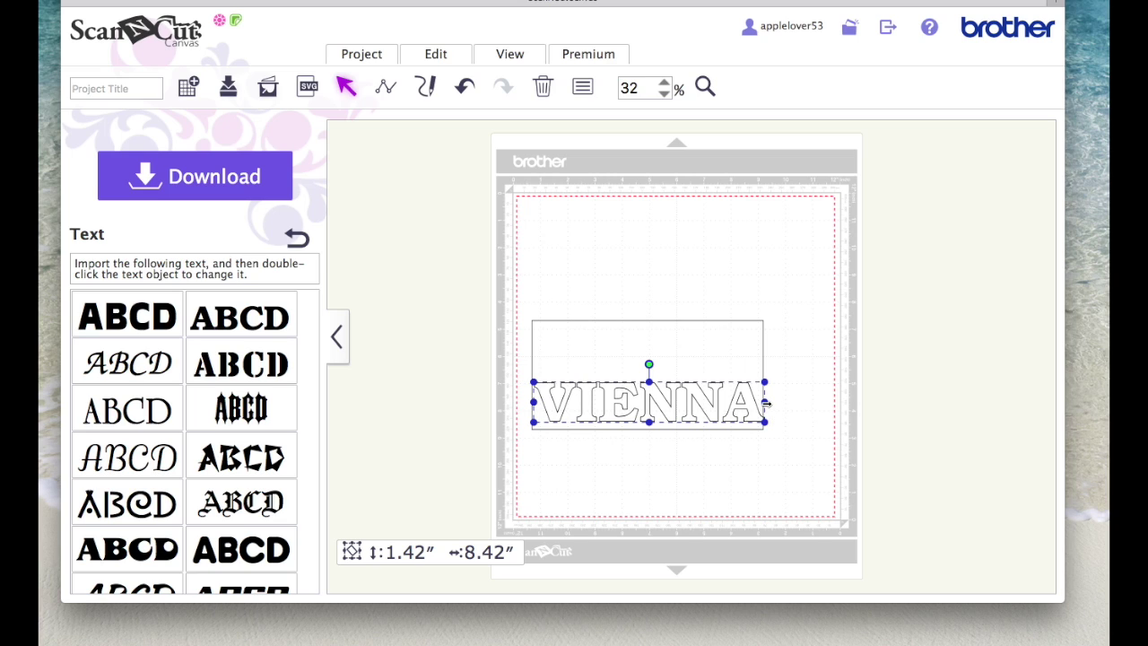
drag(764, 402, 683, 294)
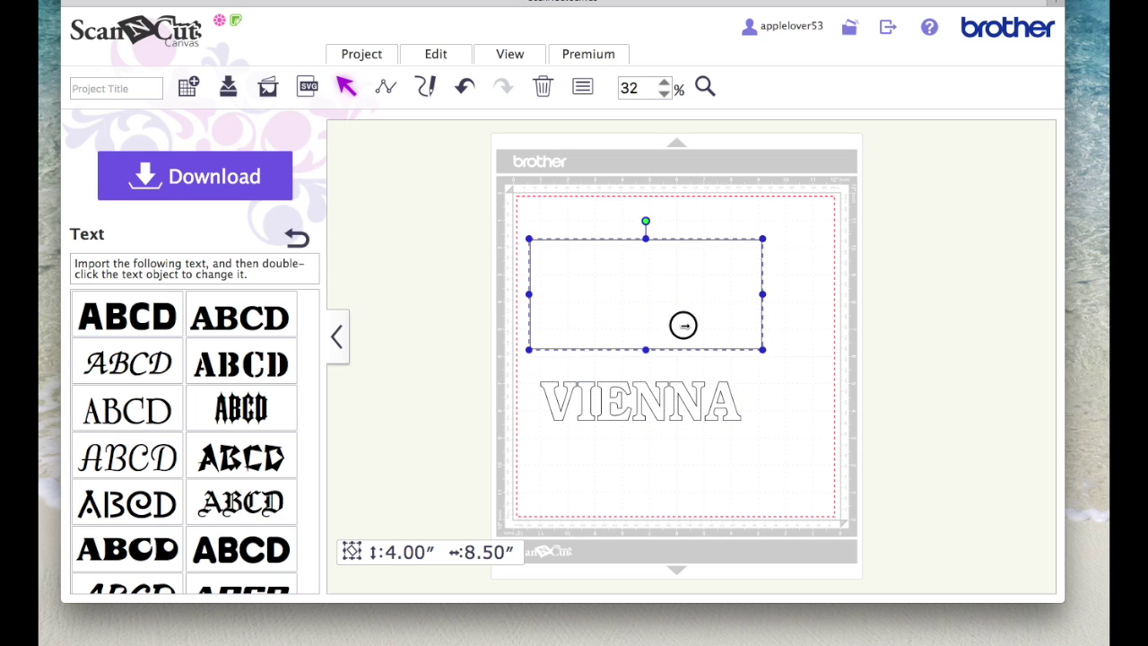
click(663, 405)
drag(640, 381, 640, 356)
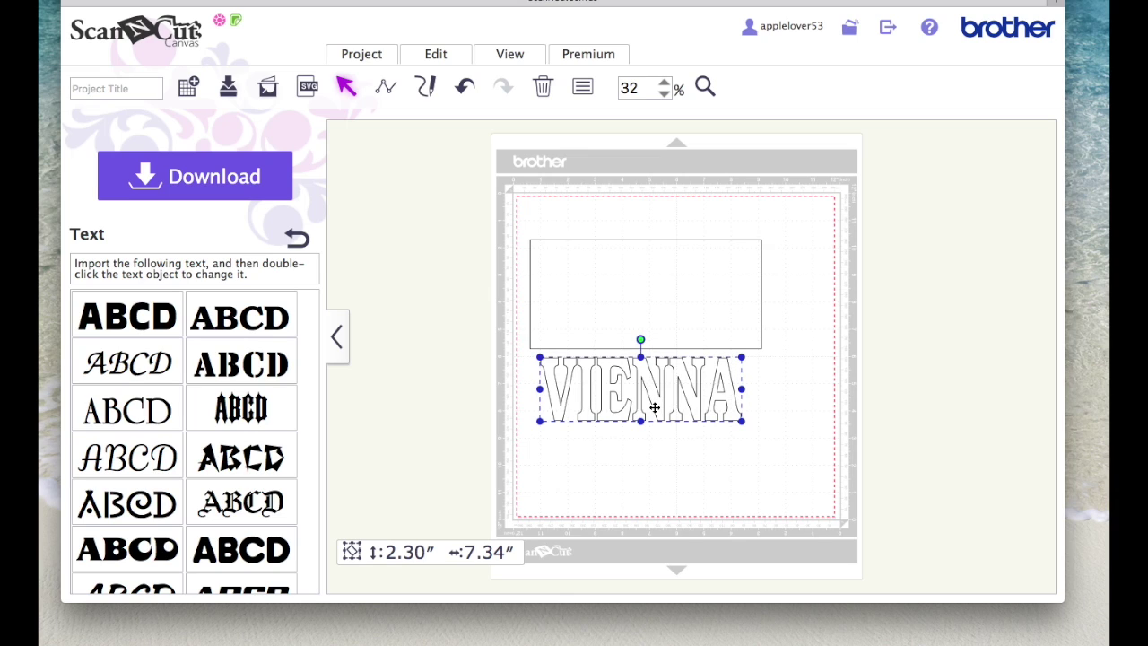
drag(652, 407, 651, 290)
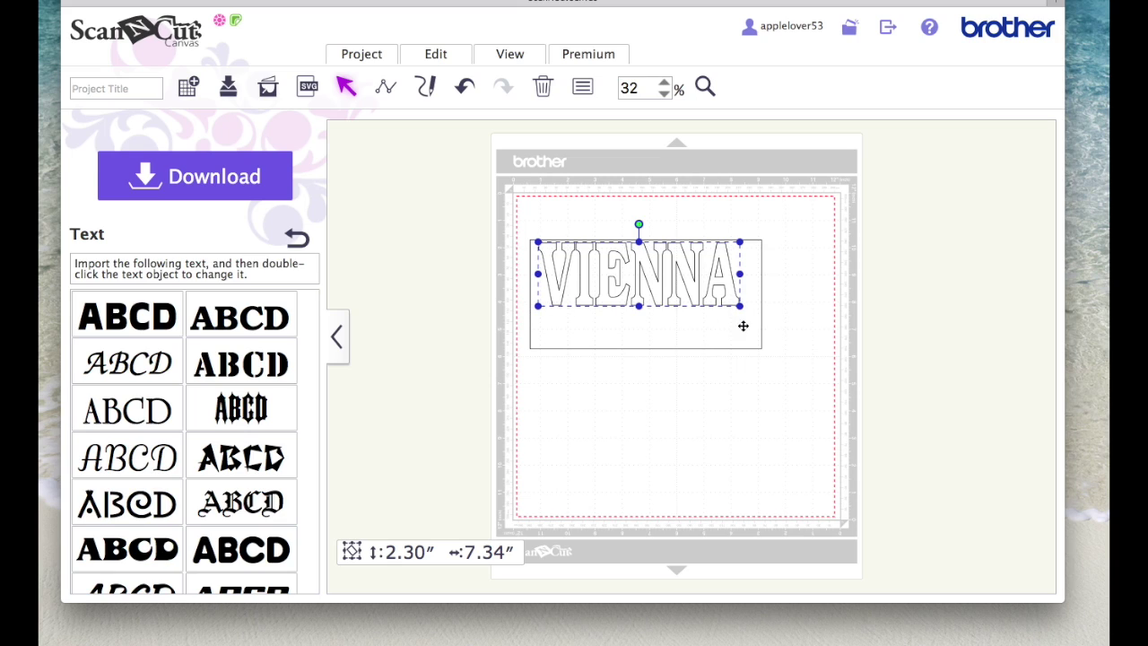
drag(683, 286, 686, 288)
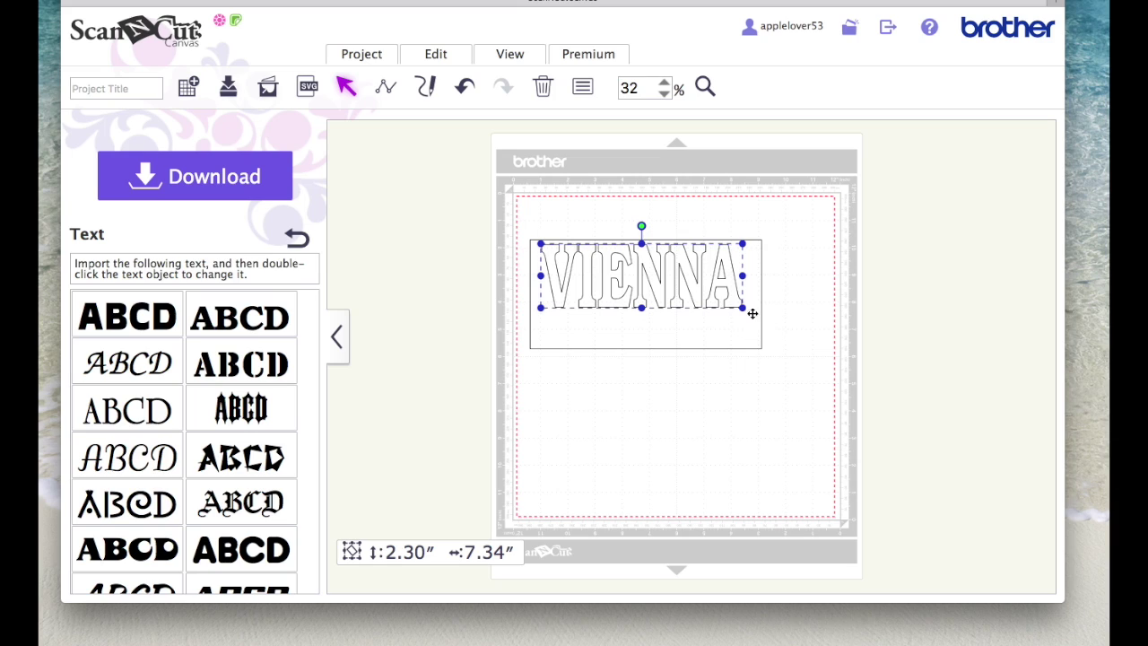
drag(744, 278, 753, 276)
click(790, 326)
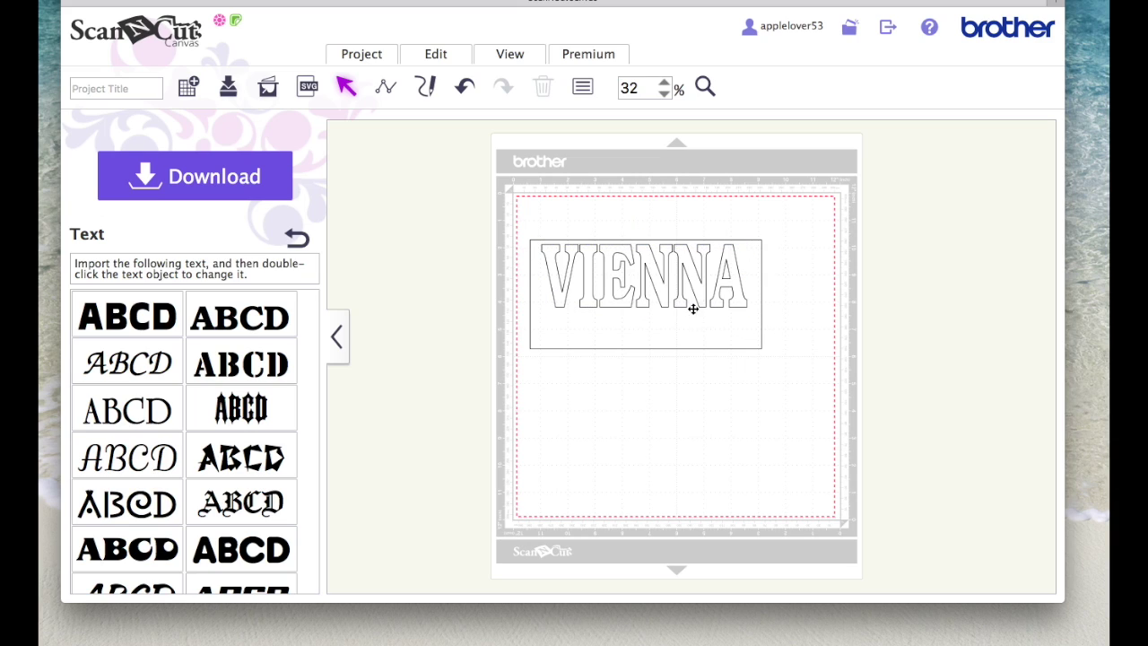
drag(677, 321, 677, 481)
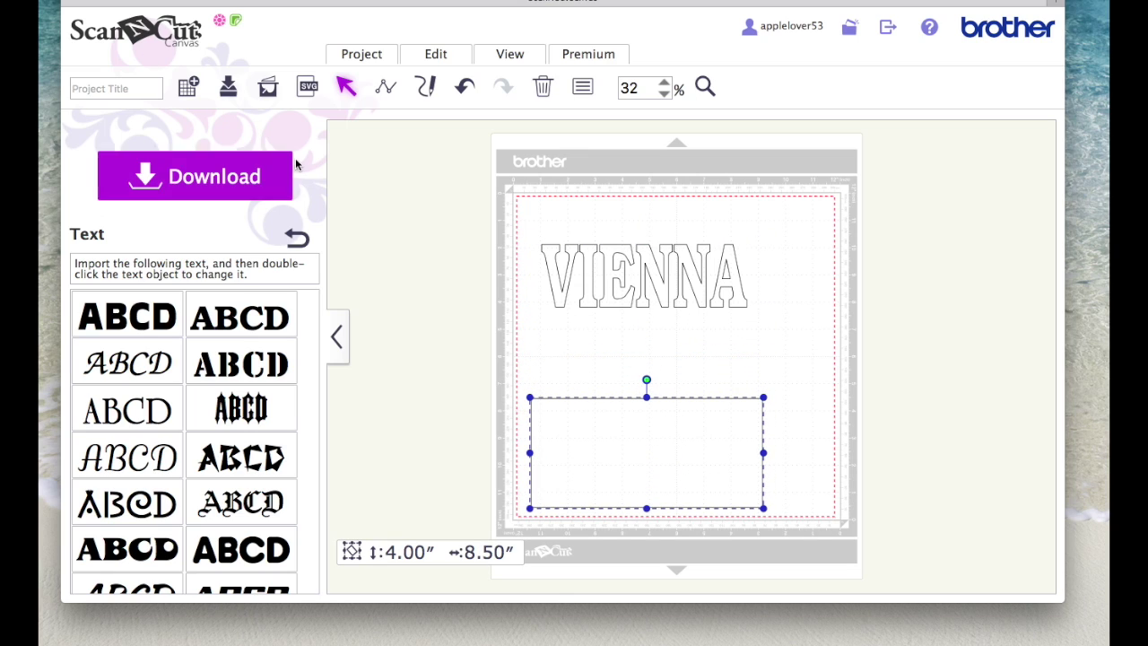
Step: Duplicate the card rectangle and shorten the copy to 1.49″ tall below VIENNA
click(299, 236)
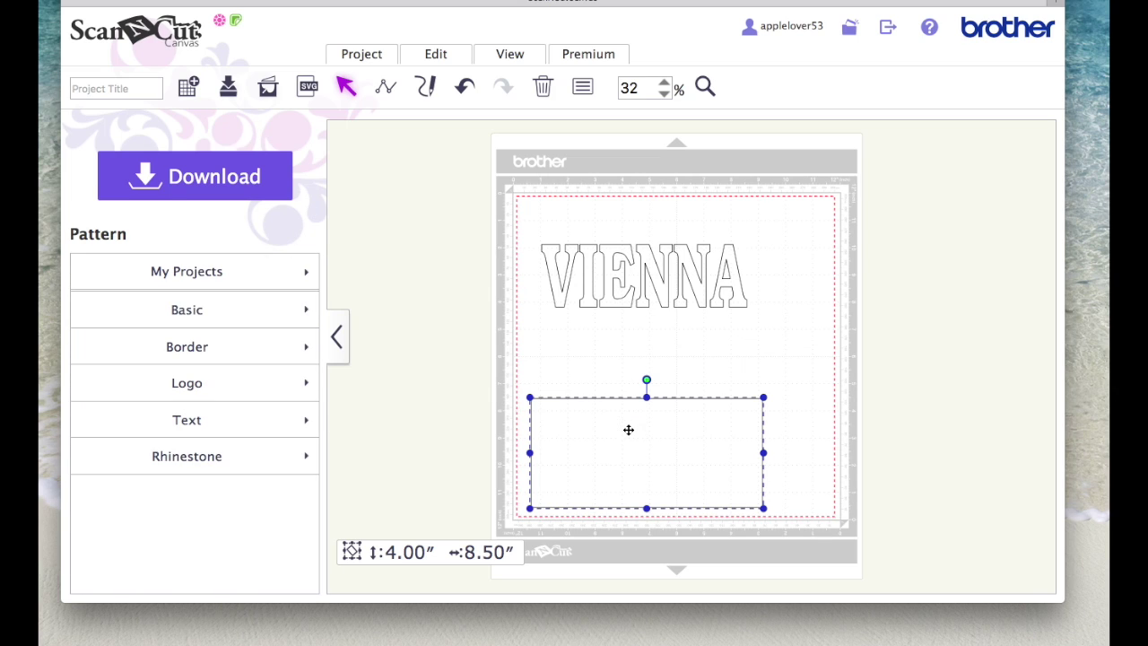
right_click(676, 427)
click(749, 205)
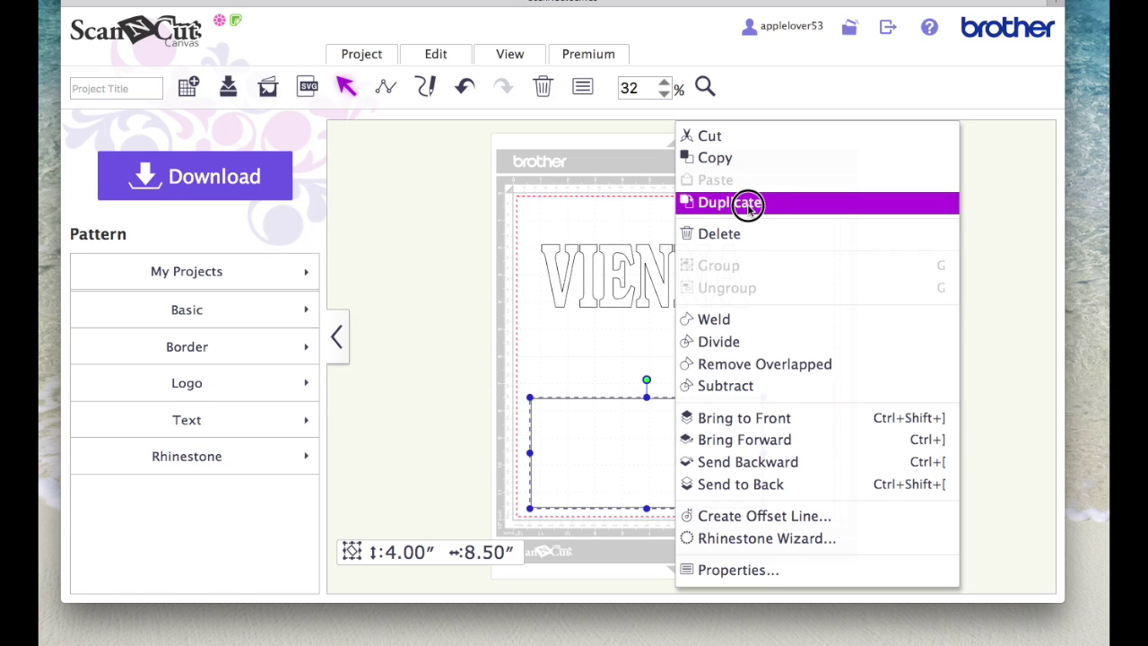
drag(685, 436, 656, 353)
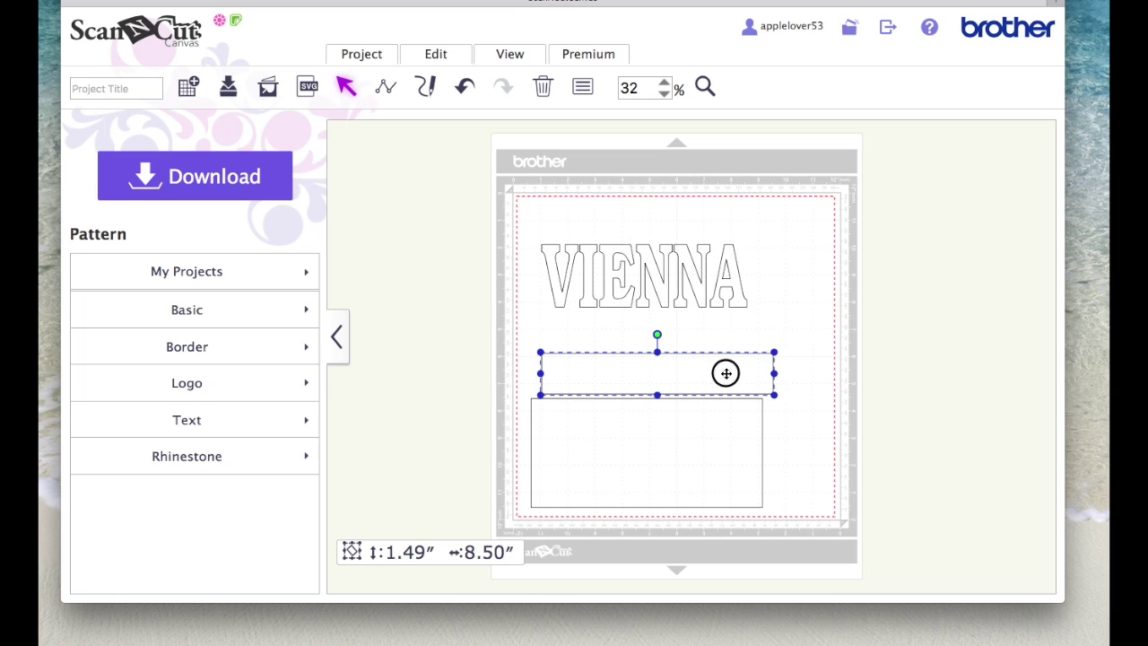
drag(725, 371, 723, 333)
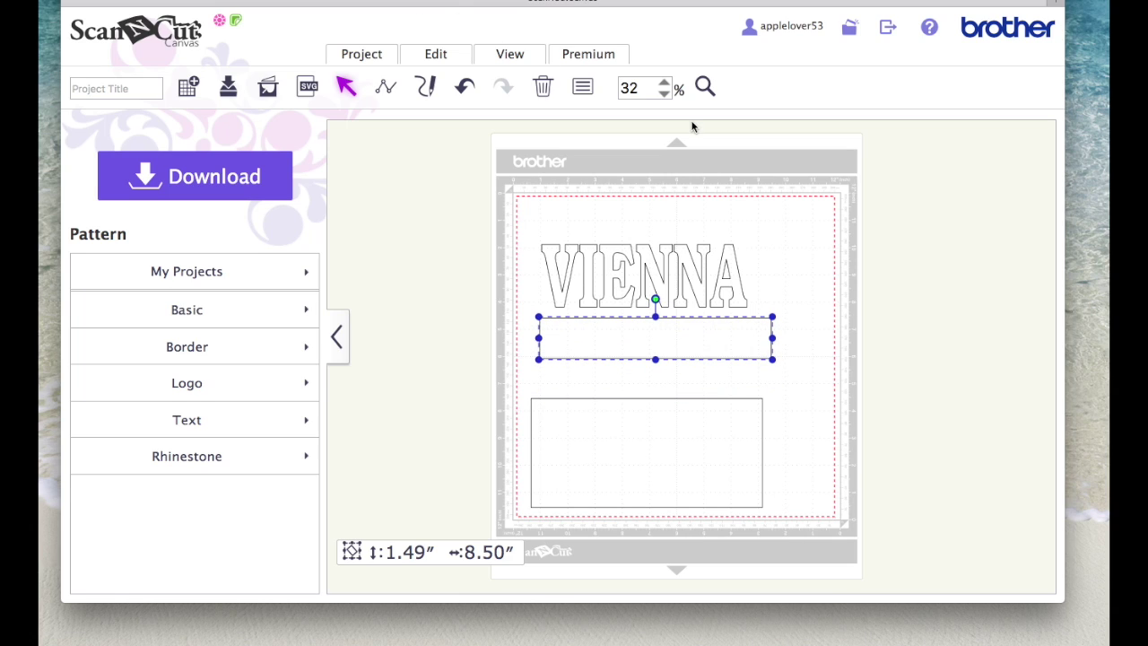
Step: Undo the strip's last change and nudge VIENNA up, then slightly back down
key(super+z)
drag(656, 278, 654, 259)
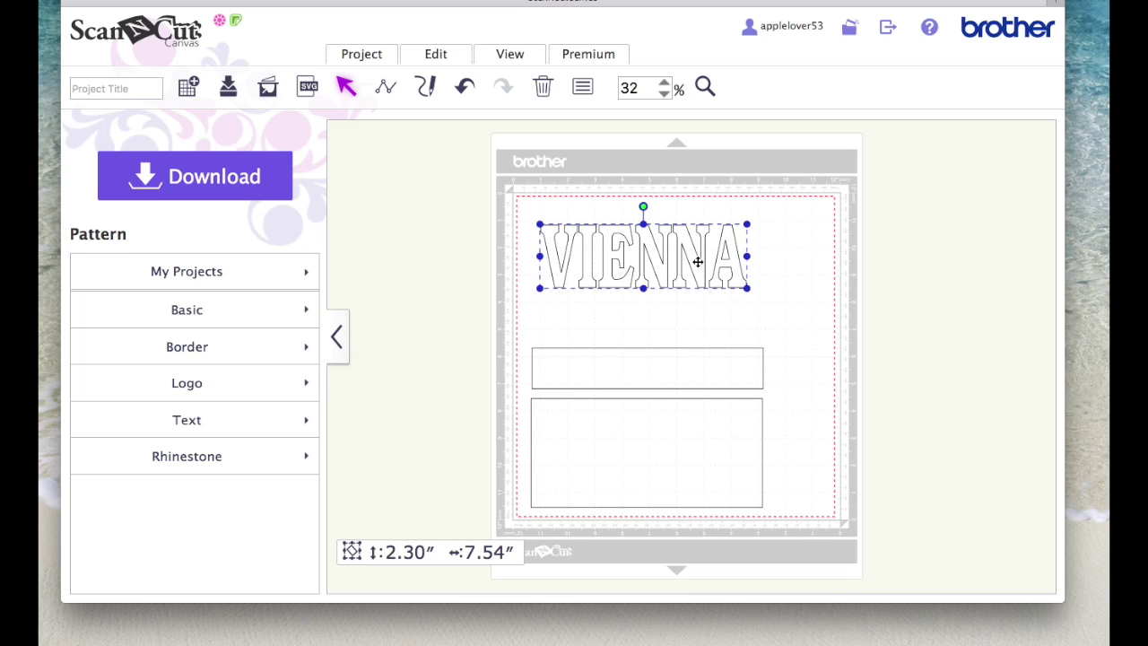
drag(697, 261, 696, 285)
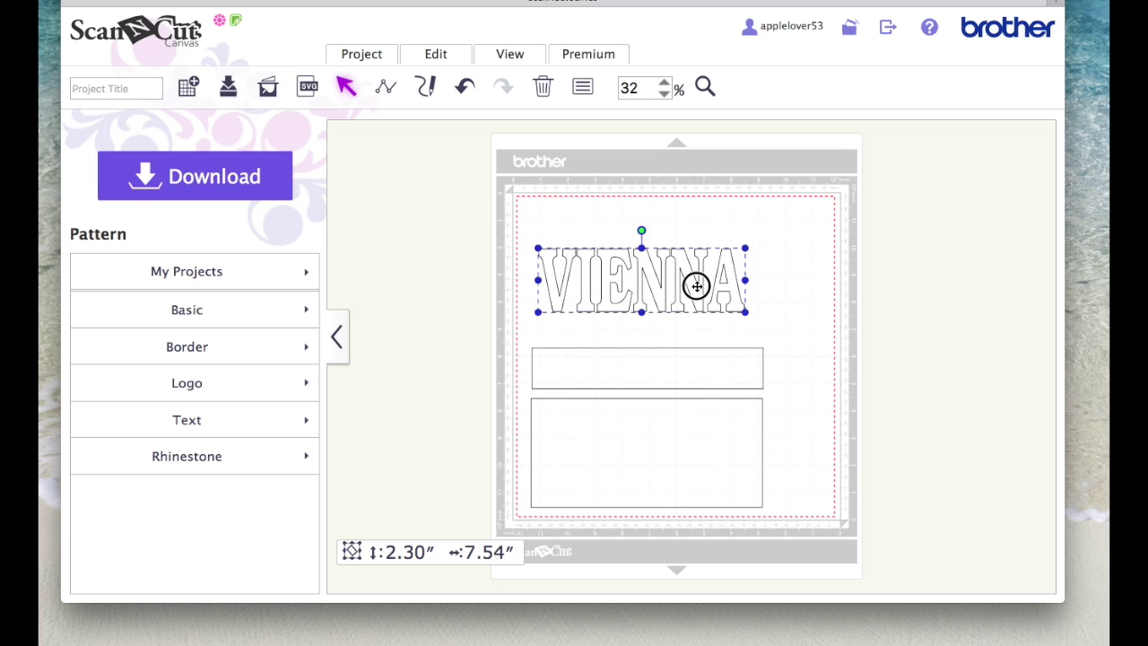
Step: Create a minimum-spacing 0.08″ round-cornered offset line around VIENNA, inner edges included
click(454, 56)
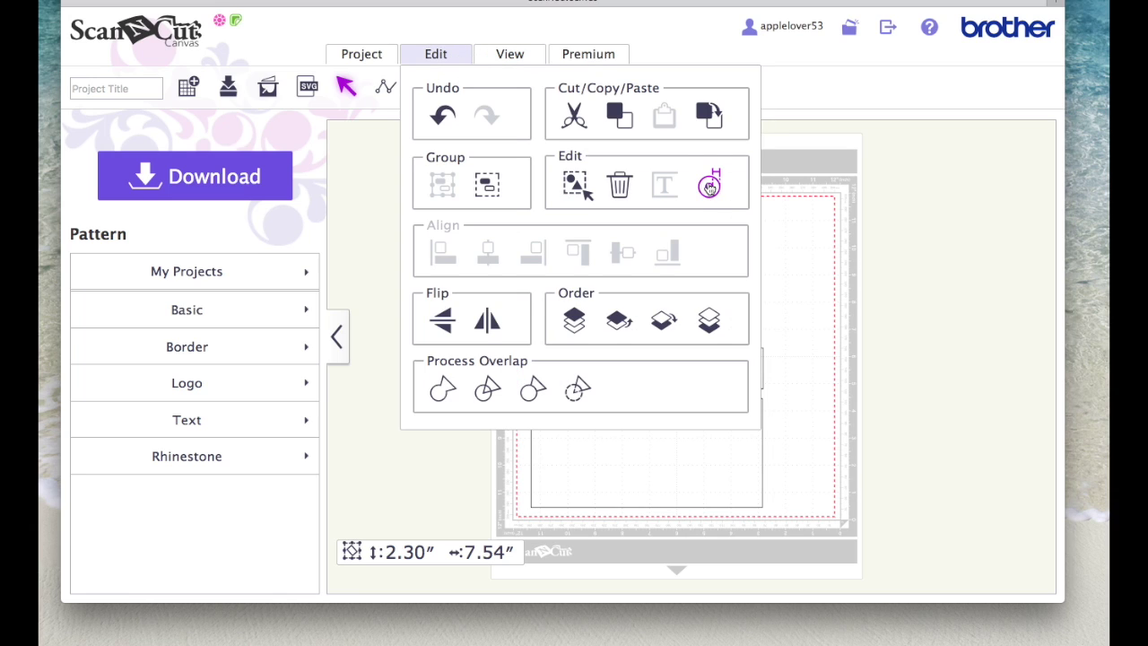
click(709, 186)
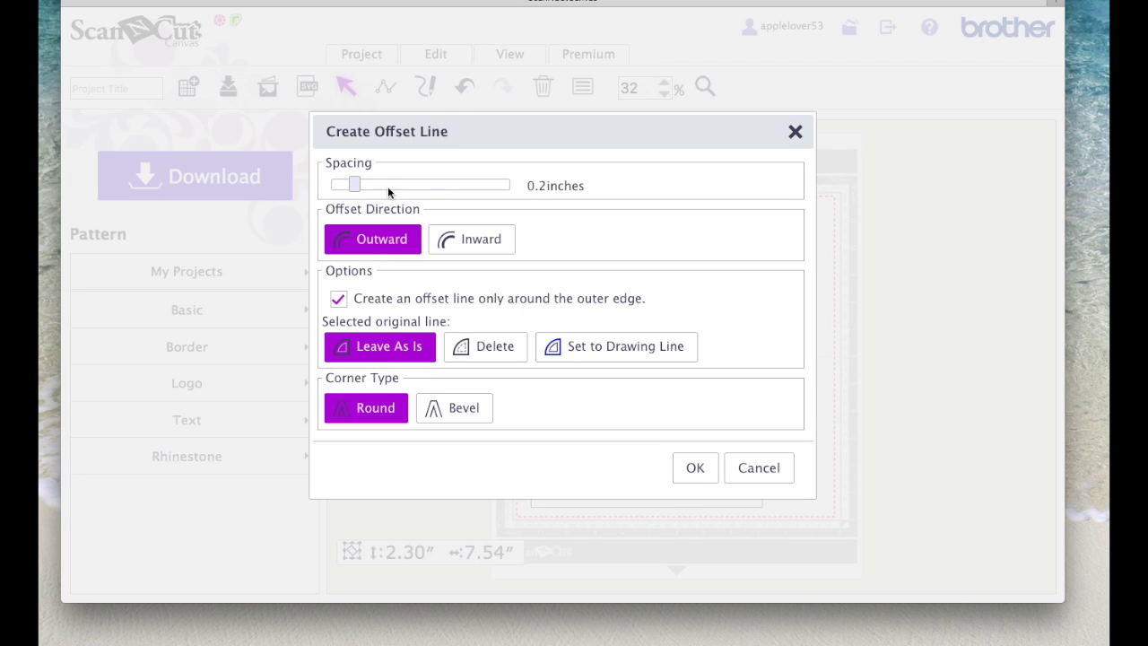
mouse_move(353, 189)
mouse_down()
mouse_move(318, 187)
mouse_move(335, 184)
mouse_up()
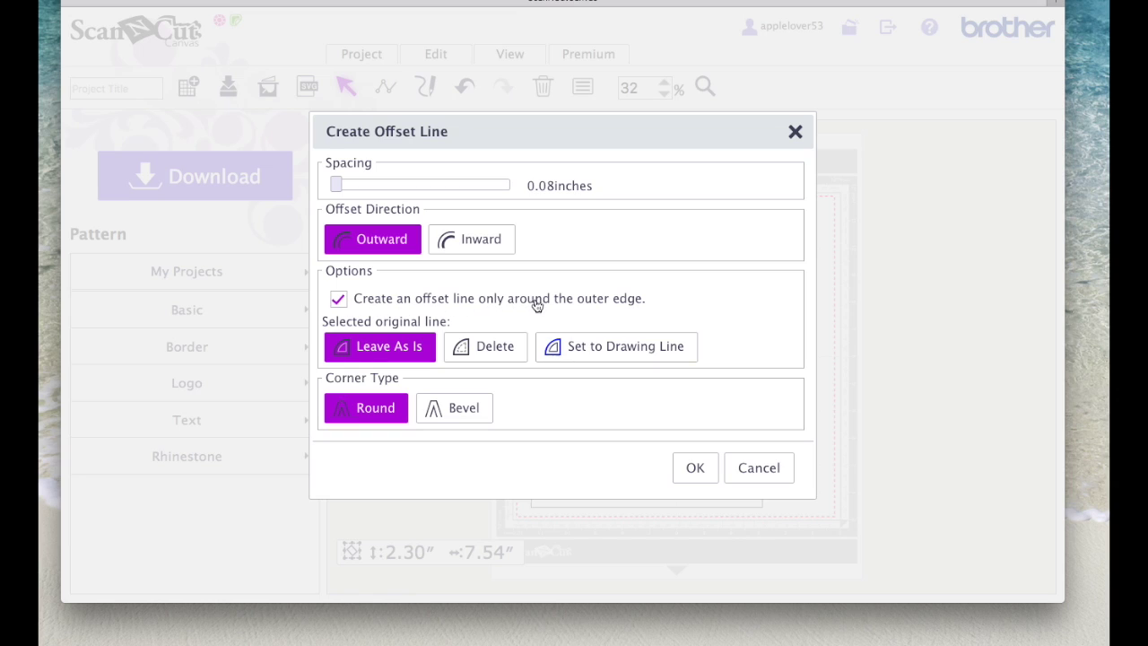
click(340, 301)
click(707, 473)
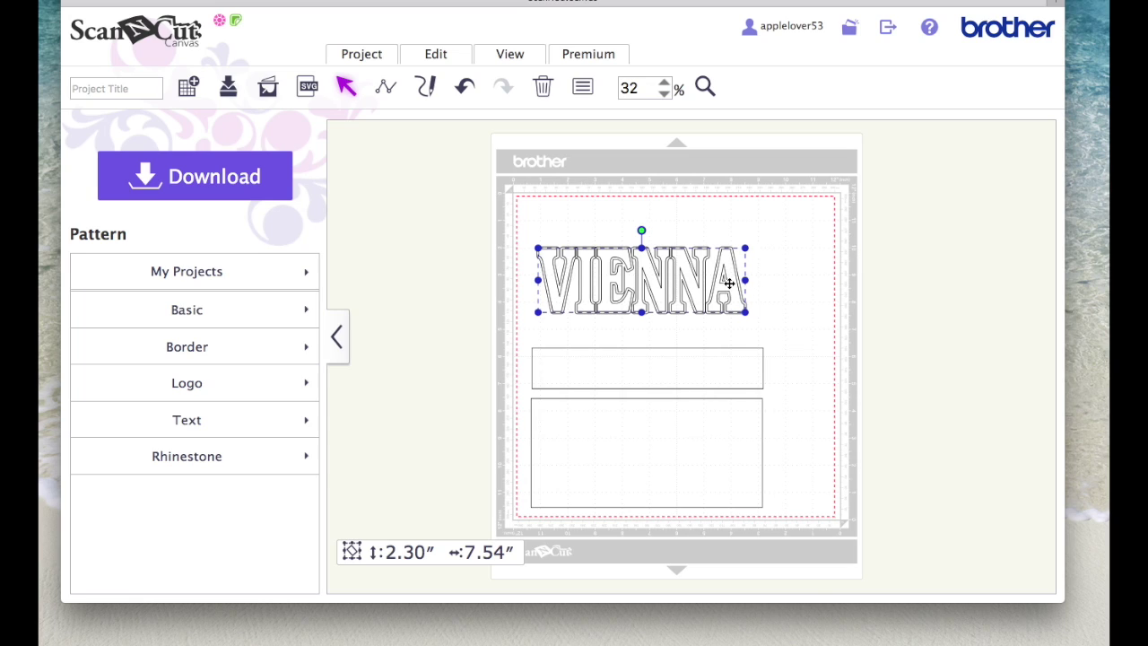
Step: Undo the stray A outline move and drag the offset outlines to the mat's upper right
drag(729, 285, 751, 285)
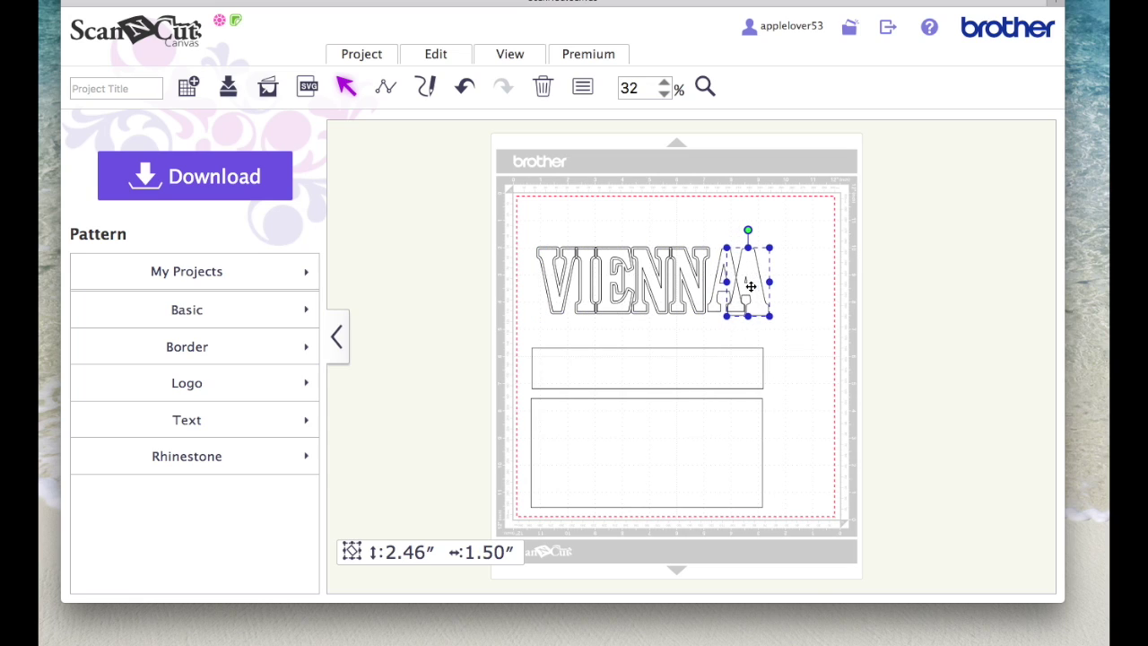
click(463, 87)
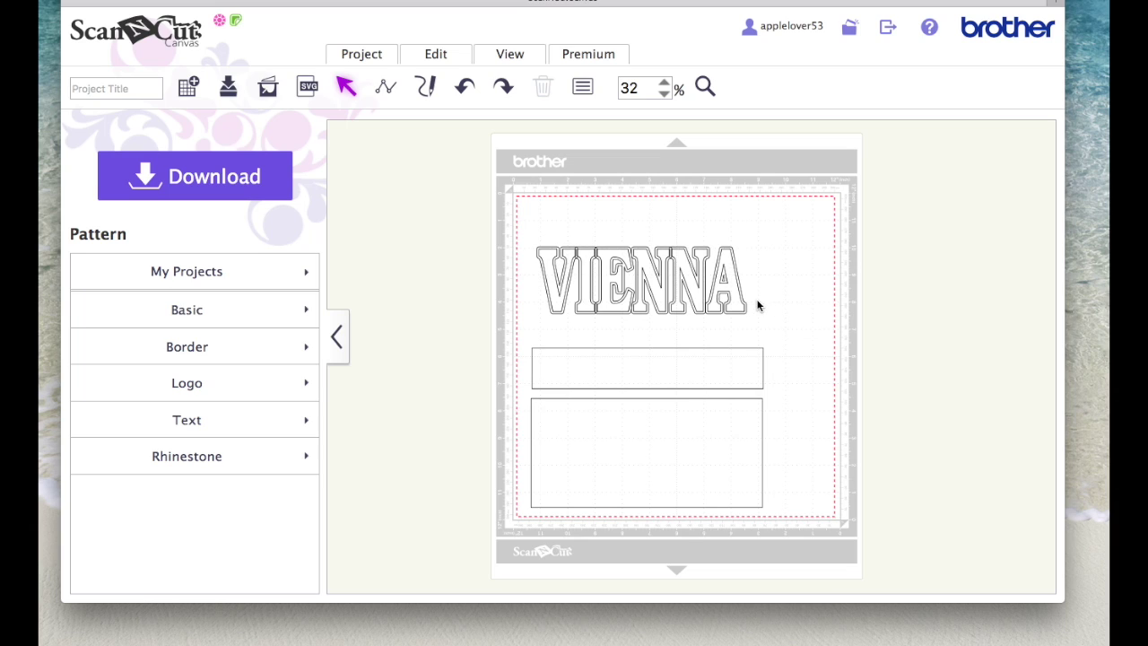
click(551, 263)
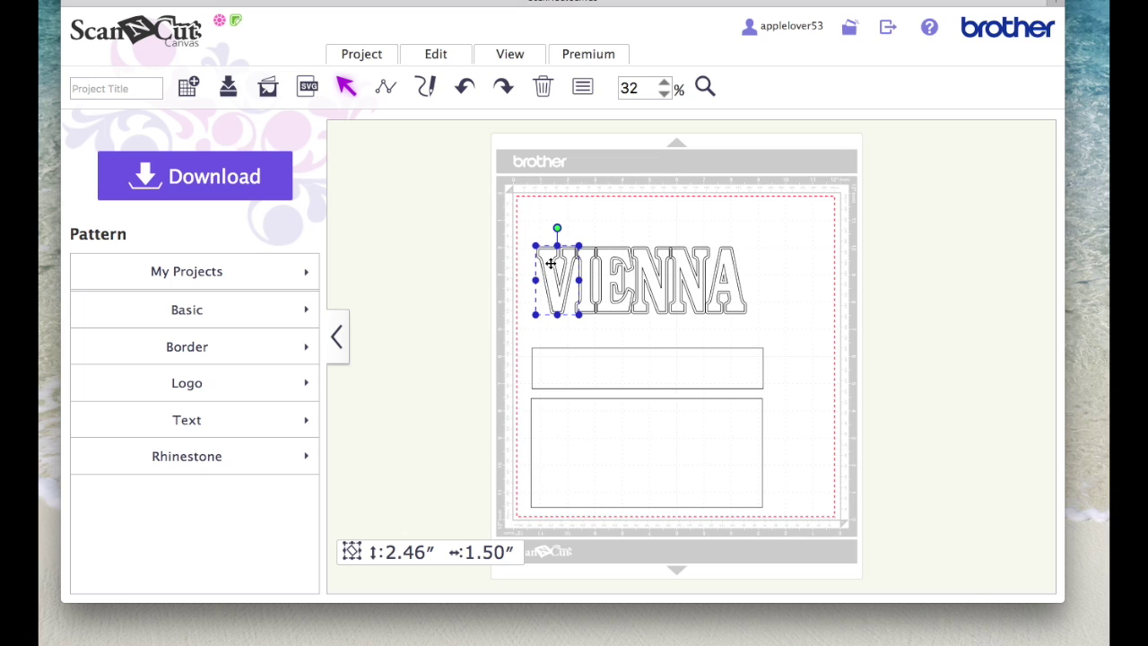
scroll(565, 260, up, 1)
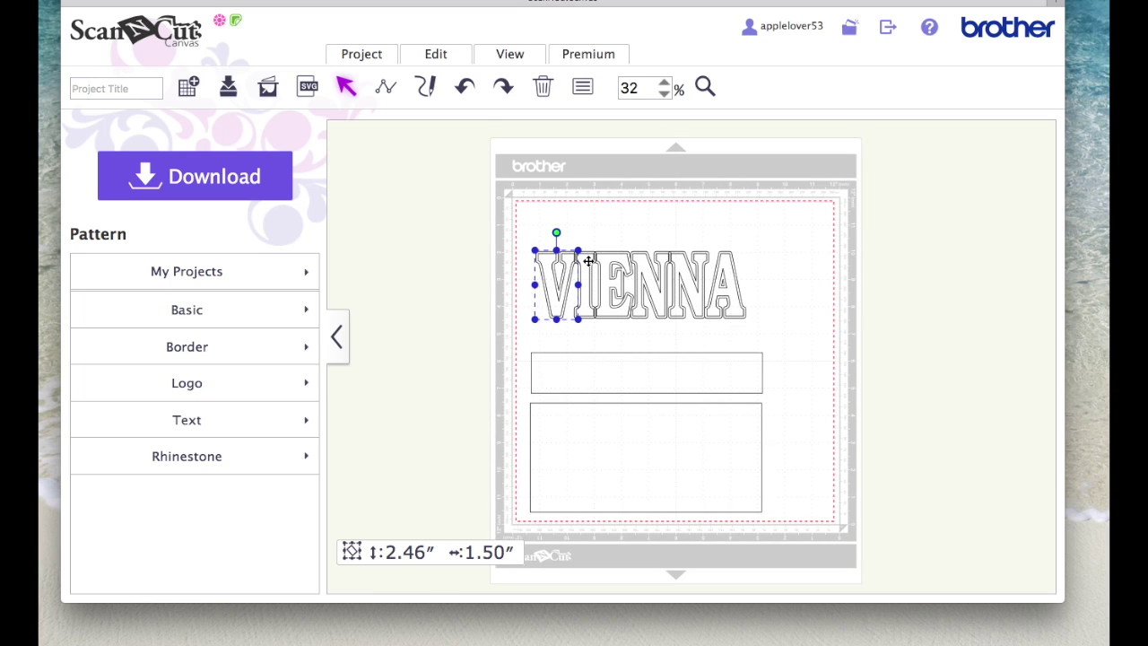
click(587, 254)
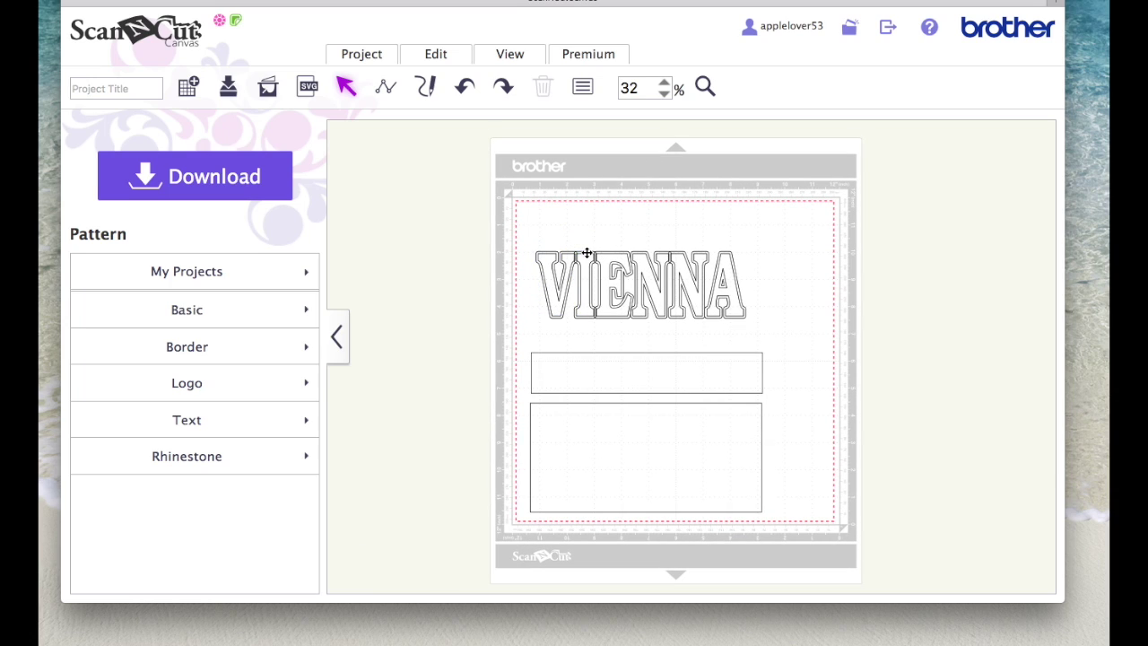
click(547, 255)
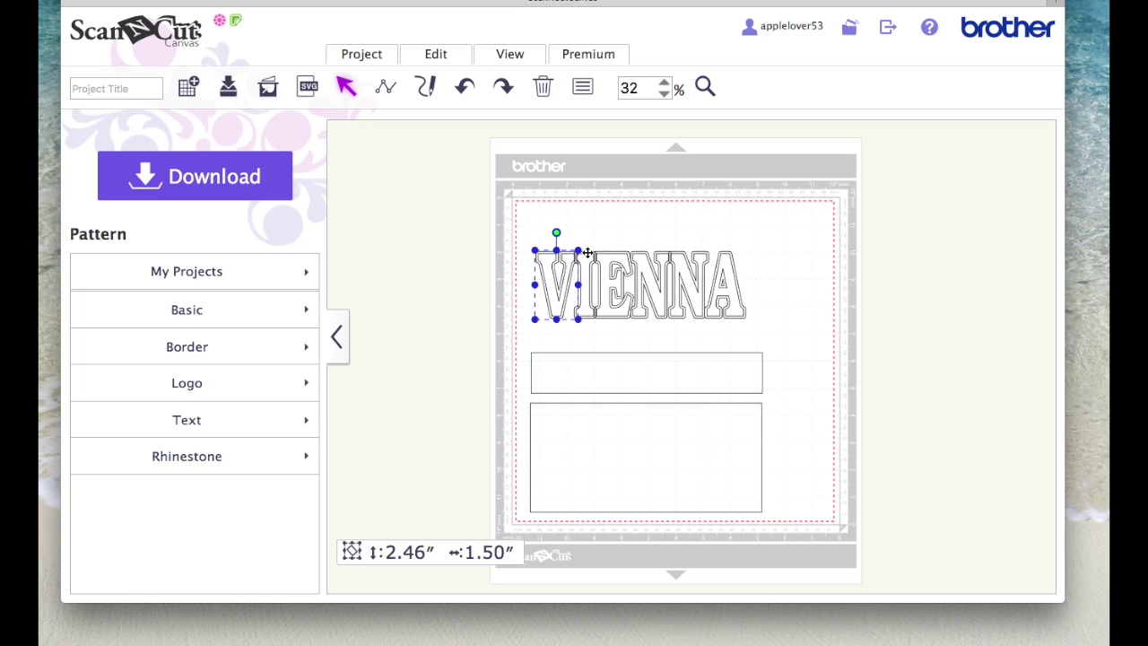
click(591, 256)
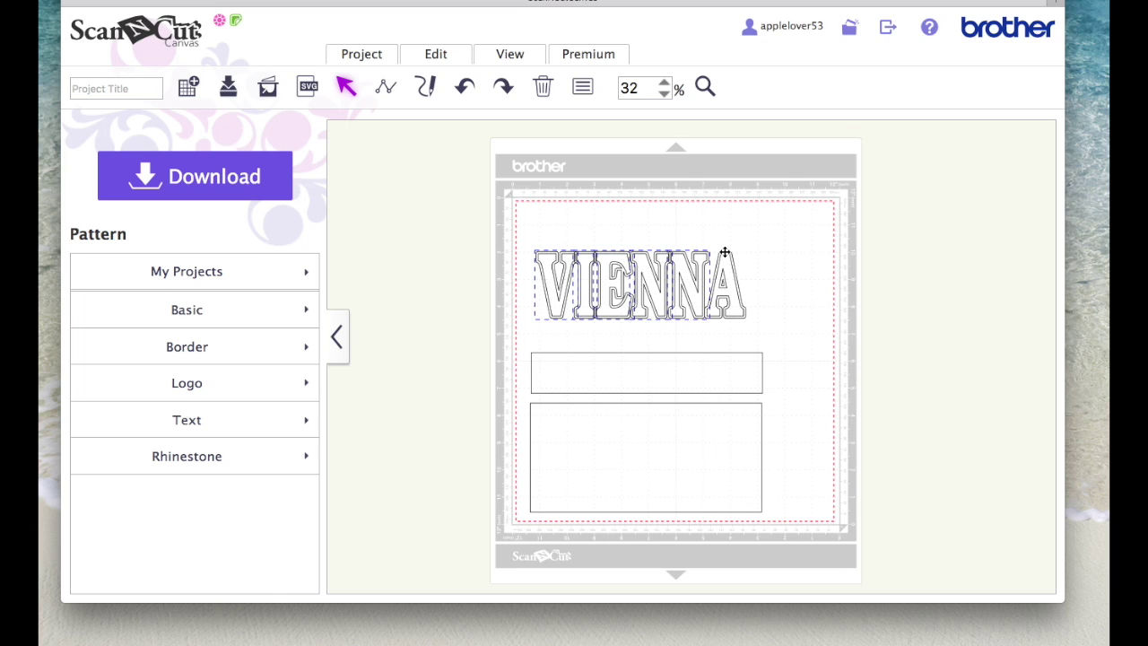
drag(700, 284, 920, 212)
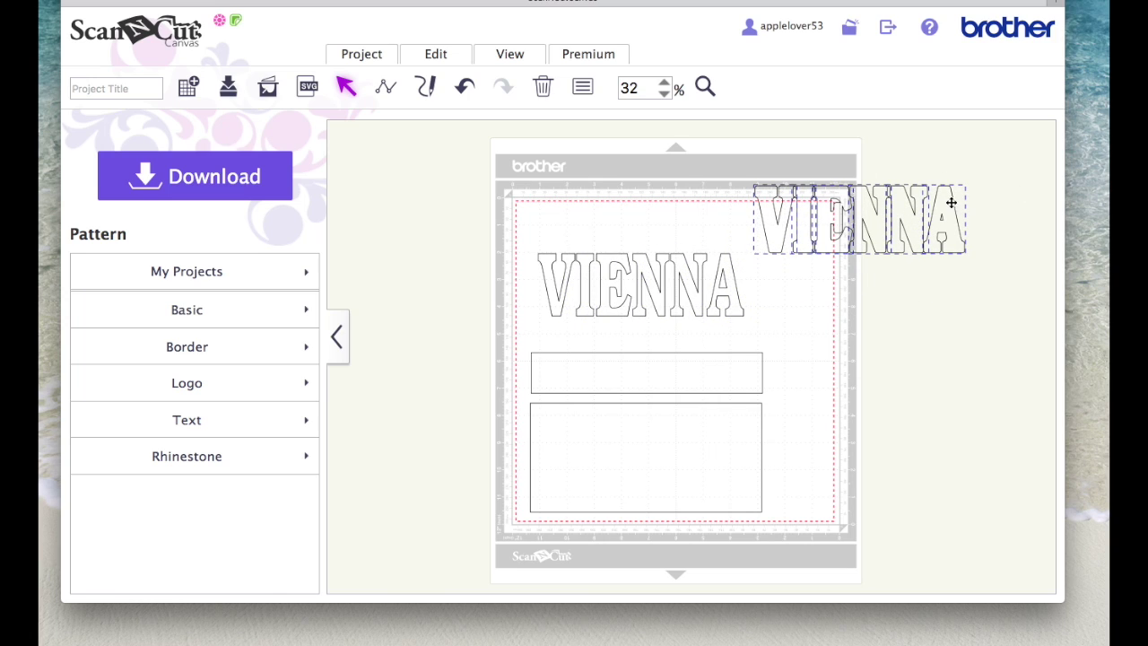
click(733, 299)
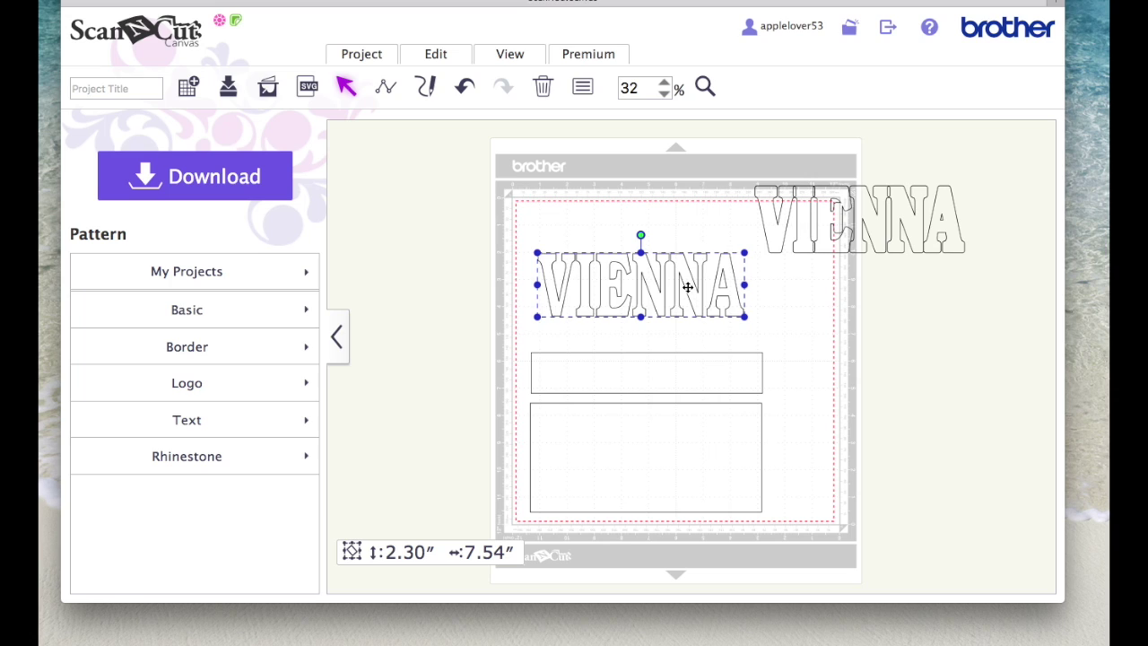
Step: Place the original VIENNA inside the lower card and bring the offset copy to the upper left
drag(688, 287, 643, 294)
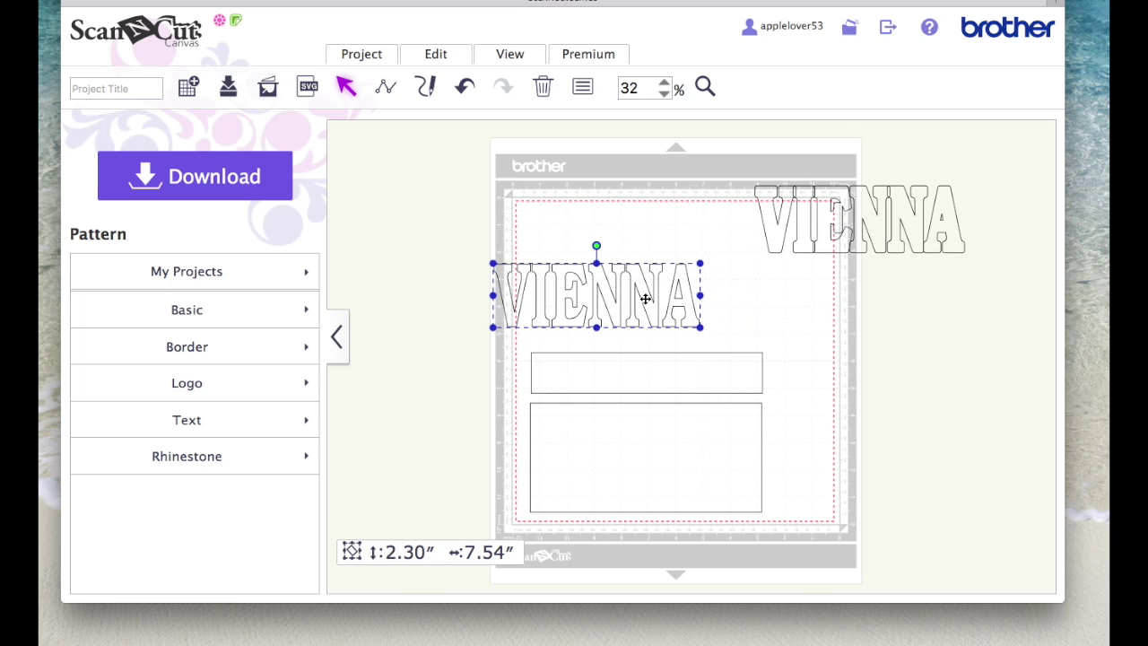
drag(645, 298, 674, 468)
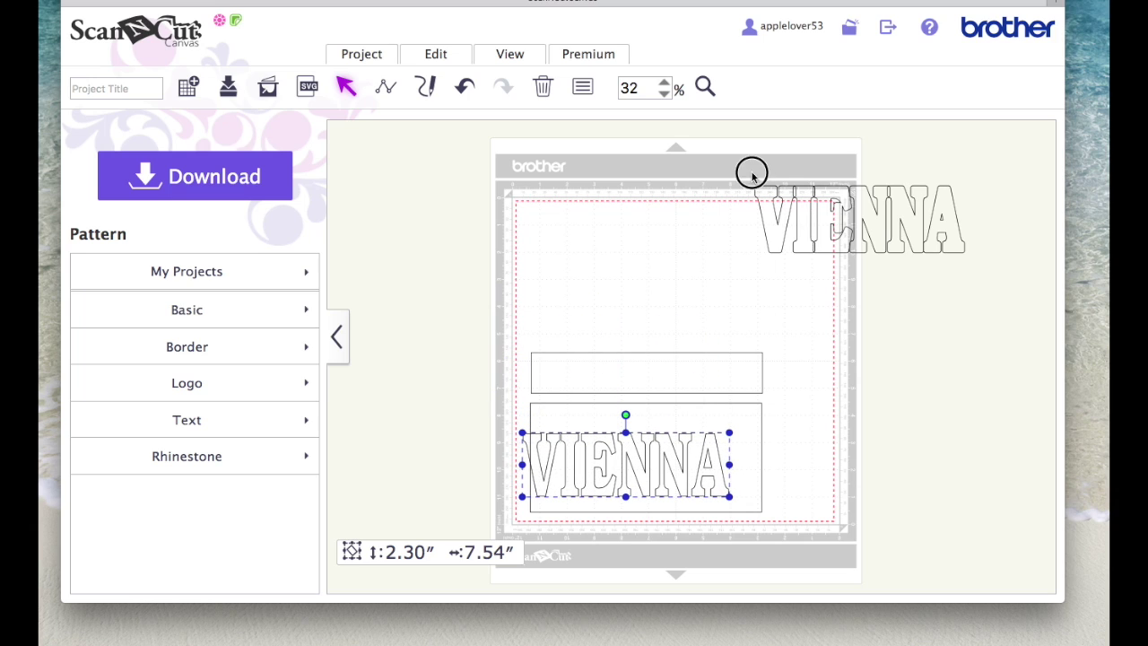
drag(751, 175, 1005, 283)
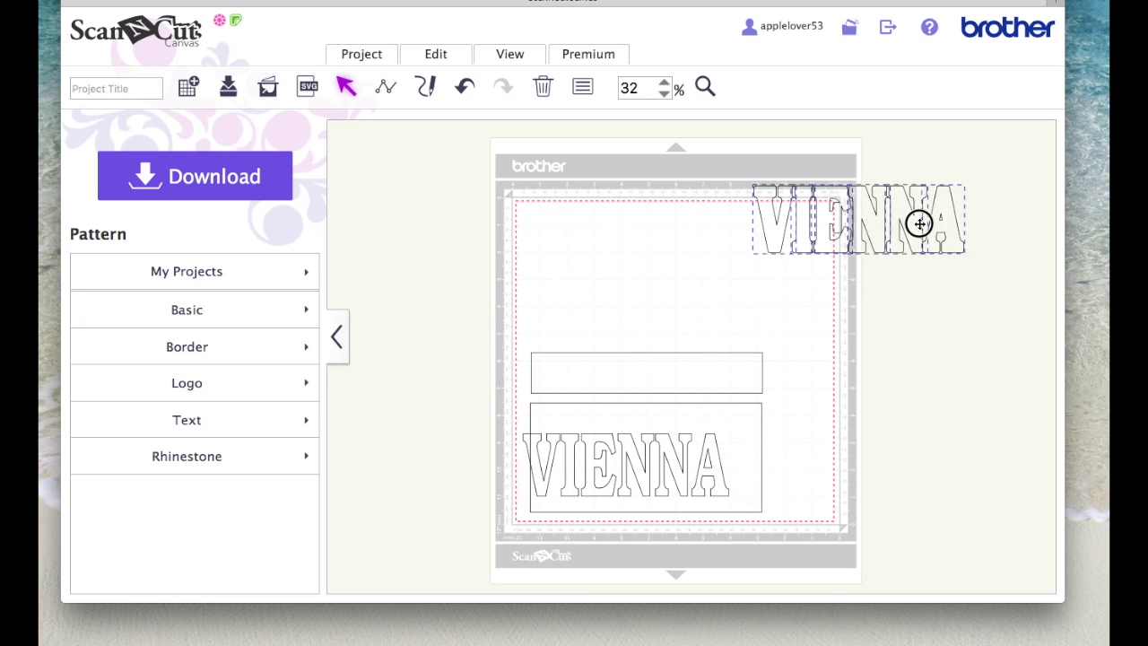
drag(920, 224, 725, 261)
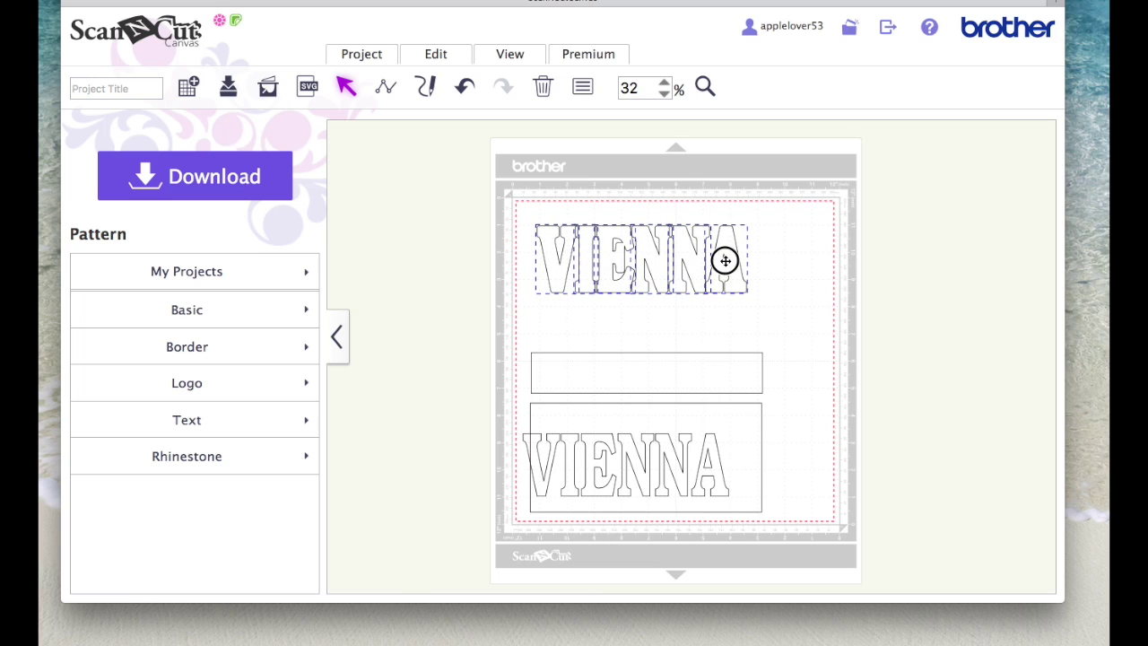
Step: Group the offset VIENNA letters and move the 1.49″ strip just below them
right_click(617, 258)
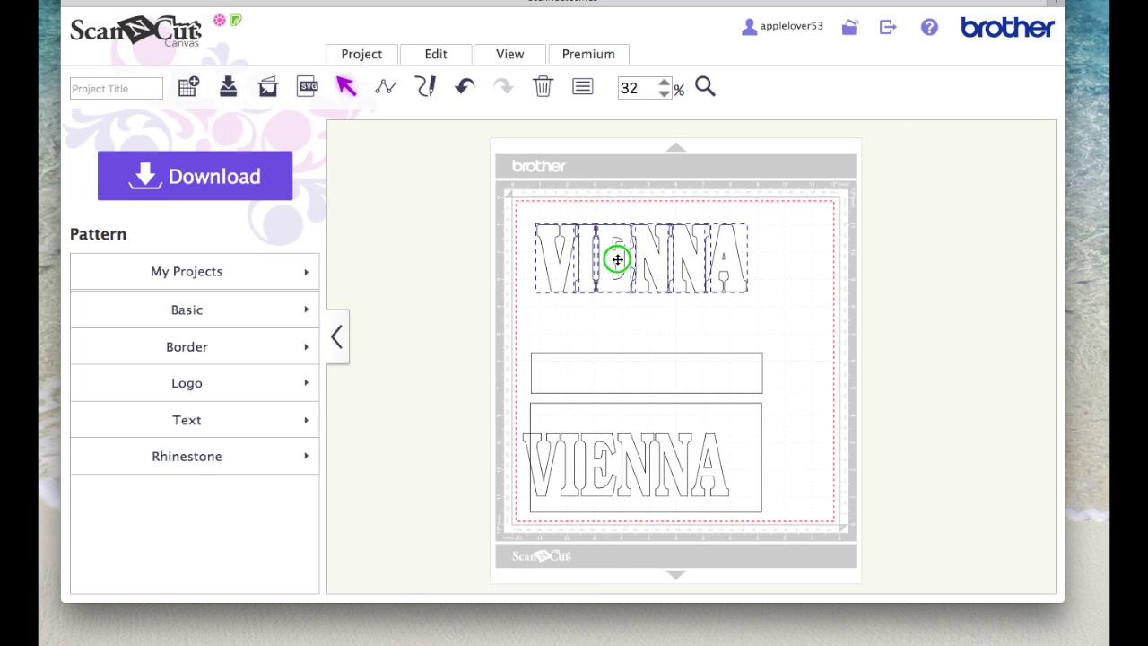
click(671, 264)
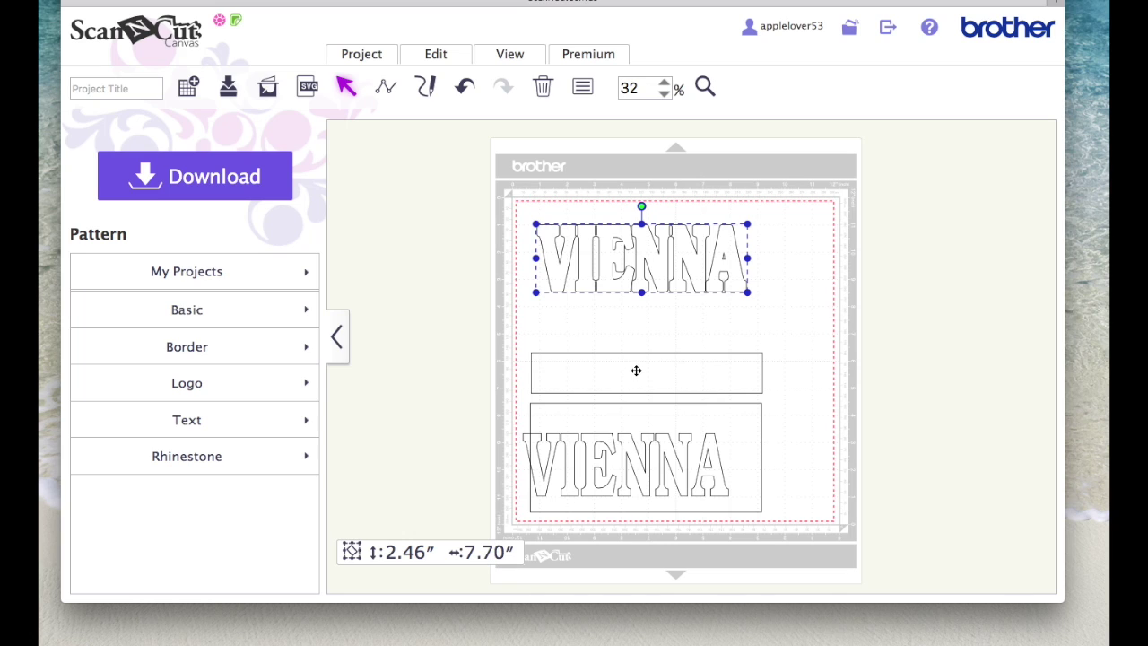
drag(635, 370, 637, 322)
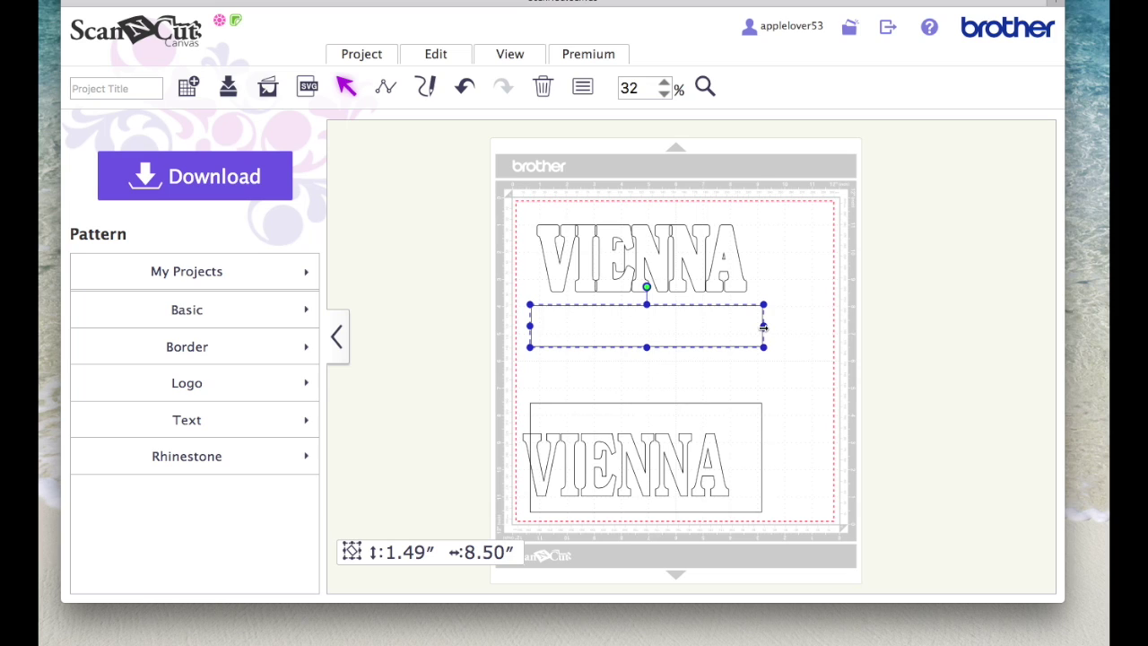
Step: Set the strip to 7.70″ wide, tuck it under VIENNA's letter bases, and select both
drag(763, 327, 744, 328)
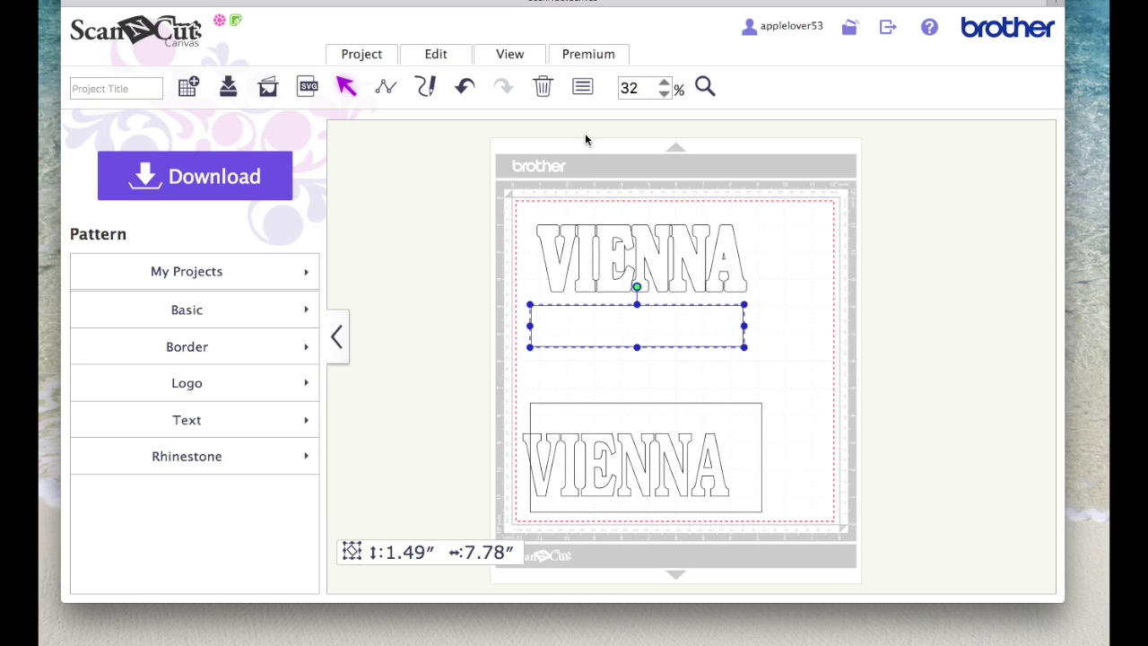
click(583, 87)
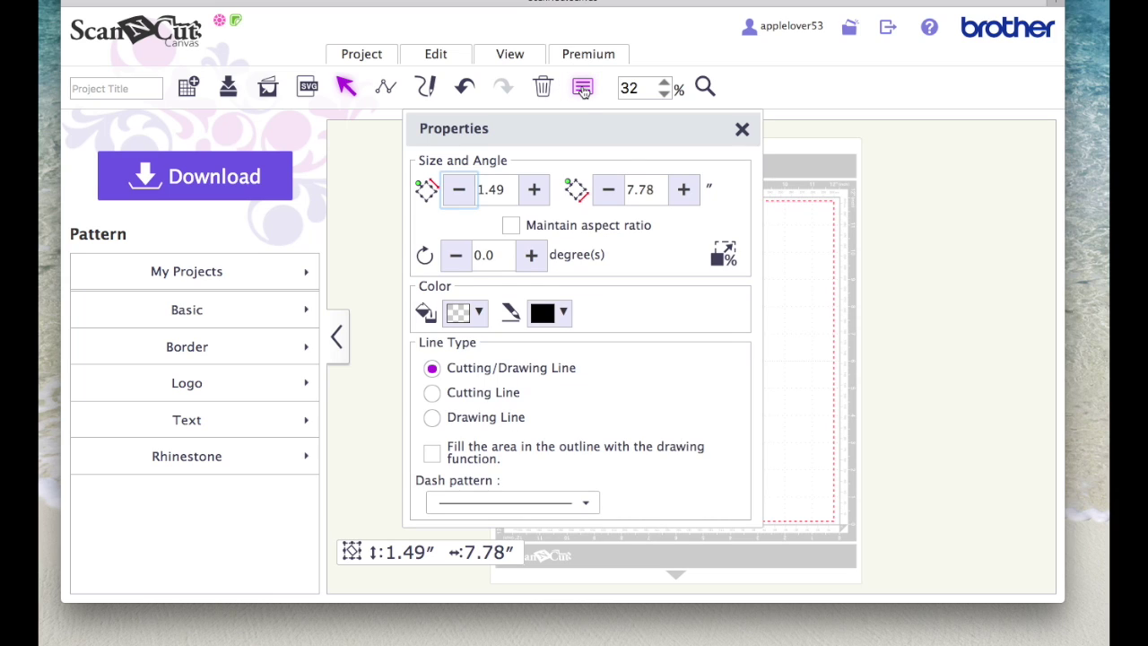
click(661, 191)
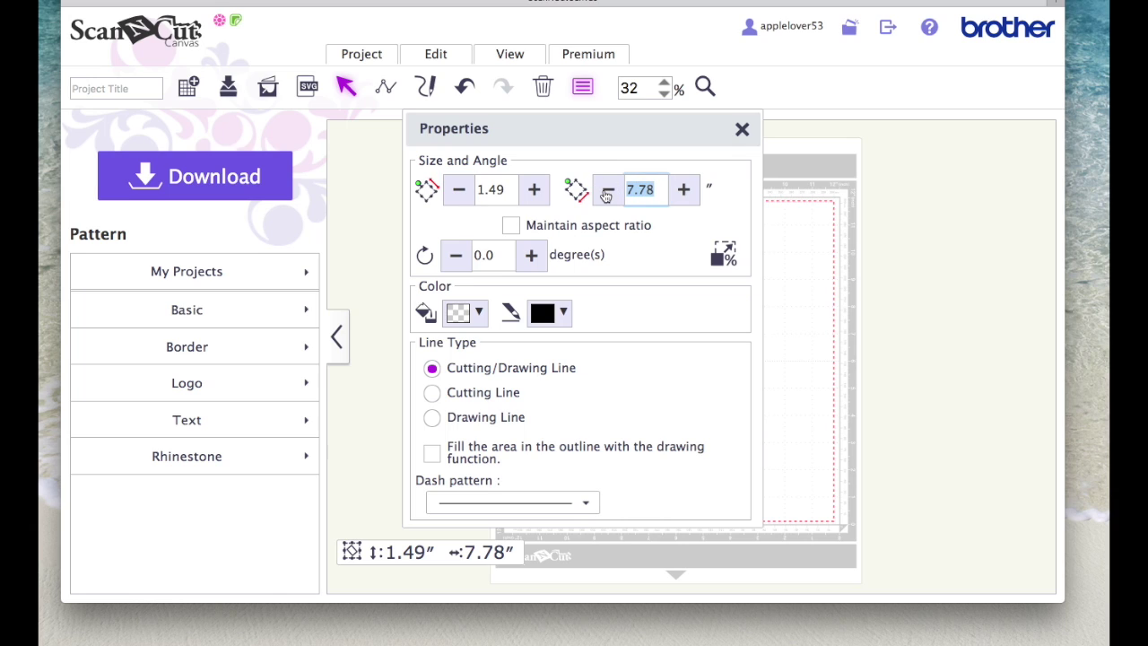
text(7.)
key(Return)
click(741, 130)
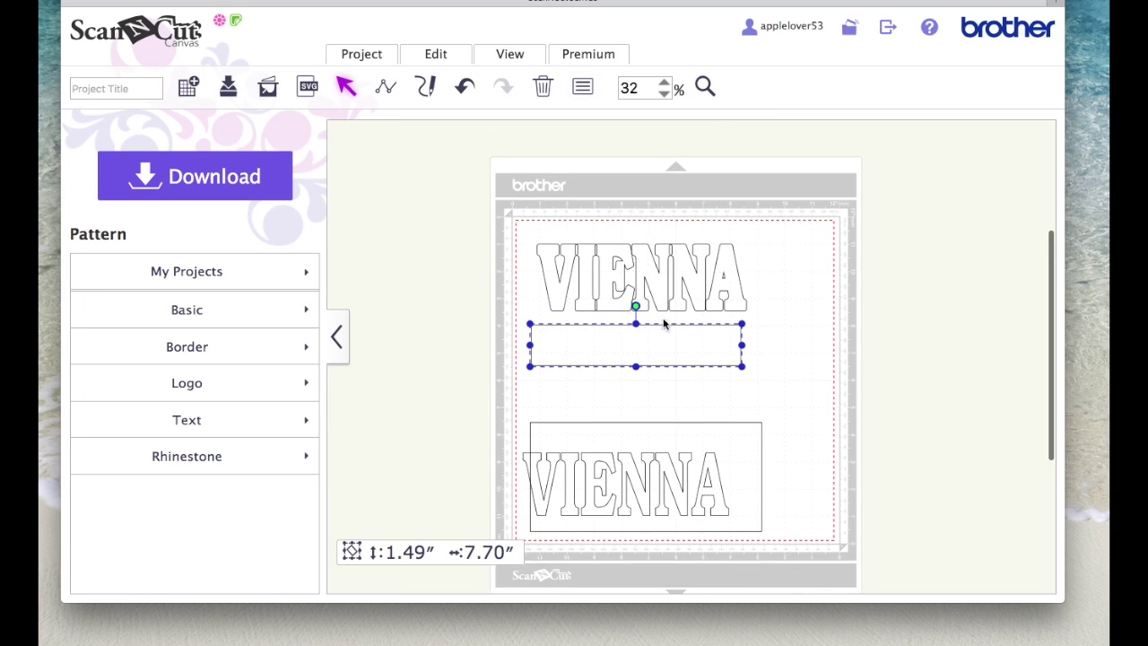
drag(663, 330, 672, 313)
drag(500, 219, 815, 387)
click(463, 54)
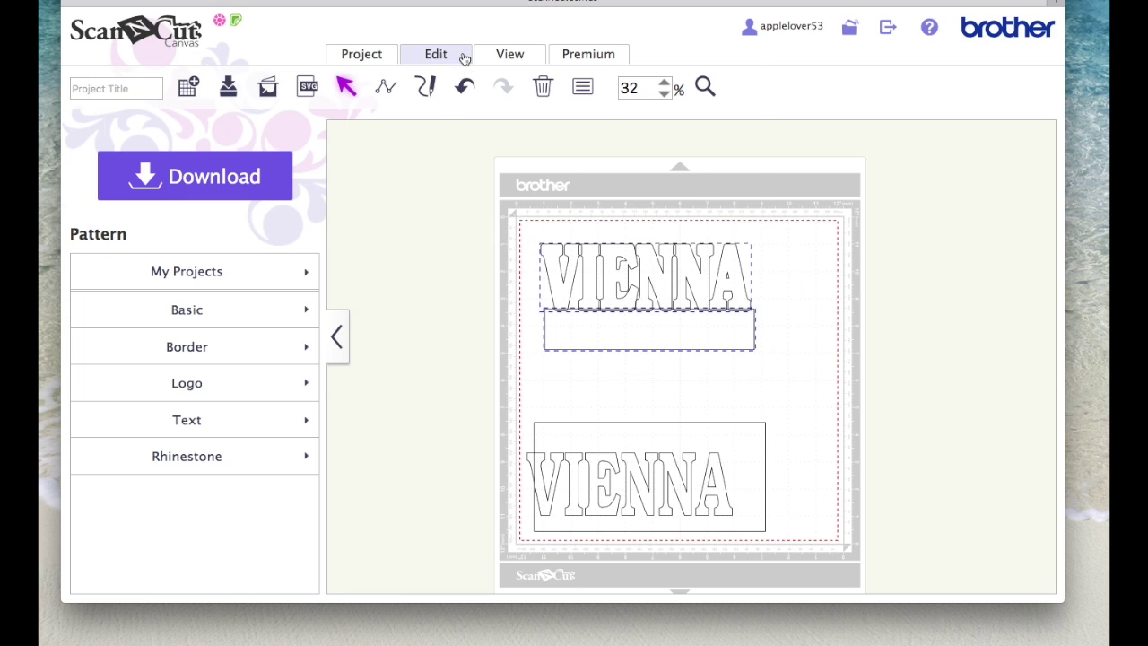
click(486, 251)
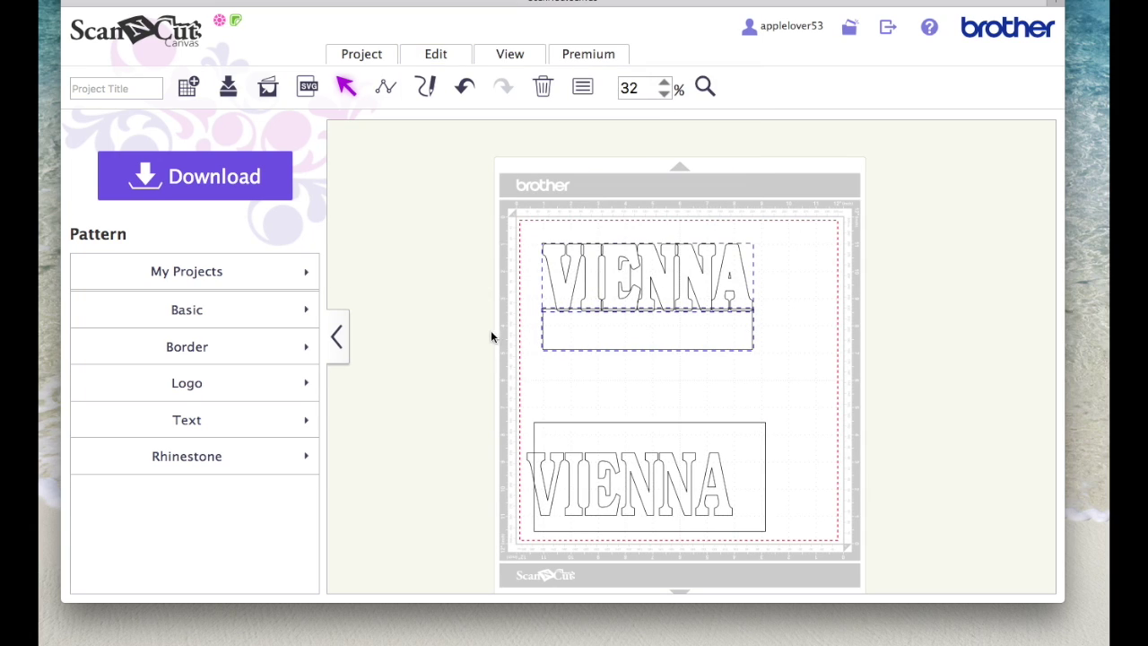
click(463, 86)
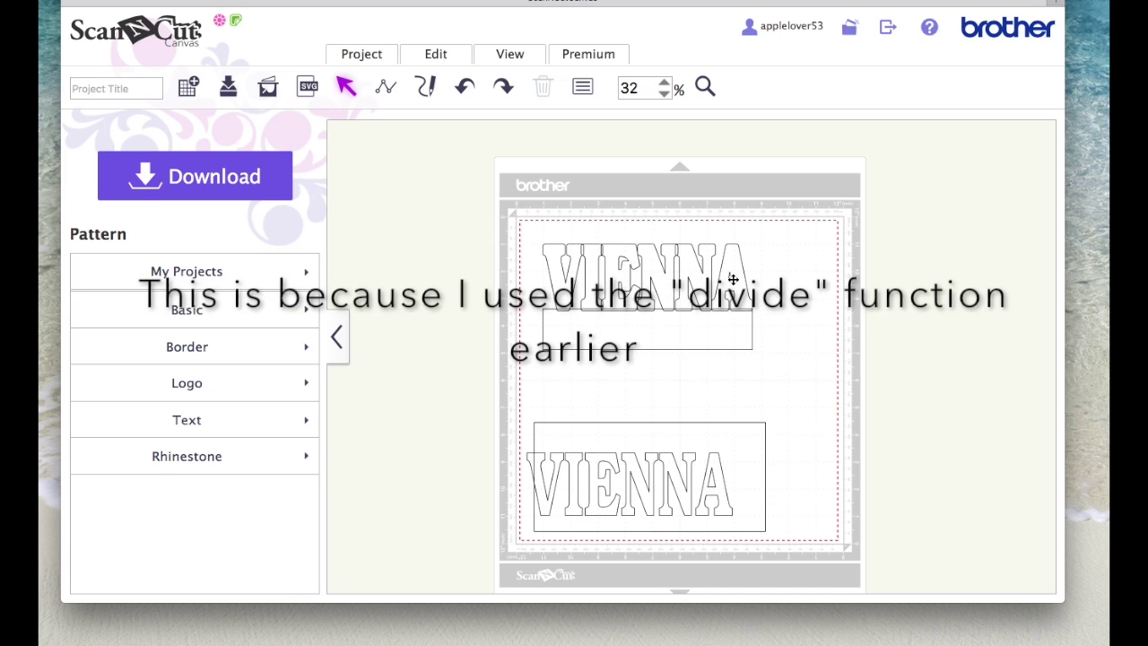
key(ctrl+z)
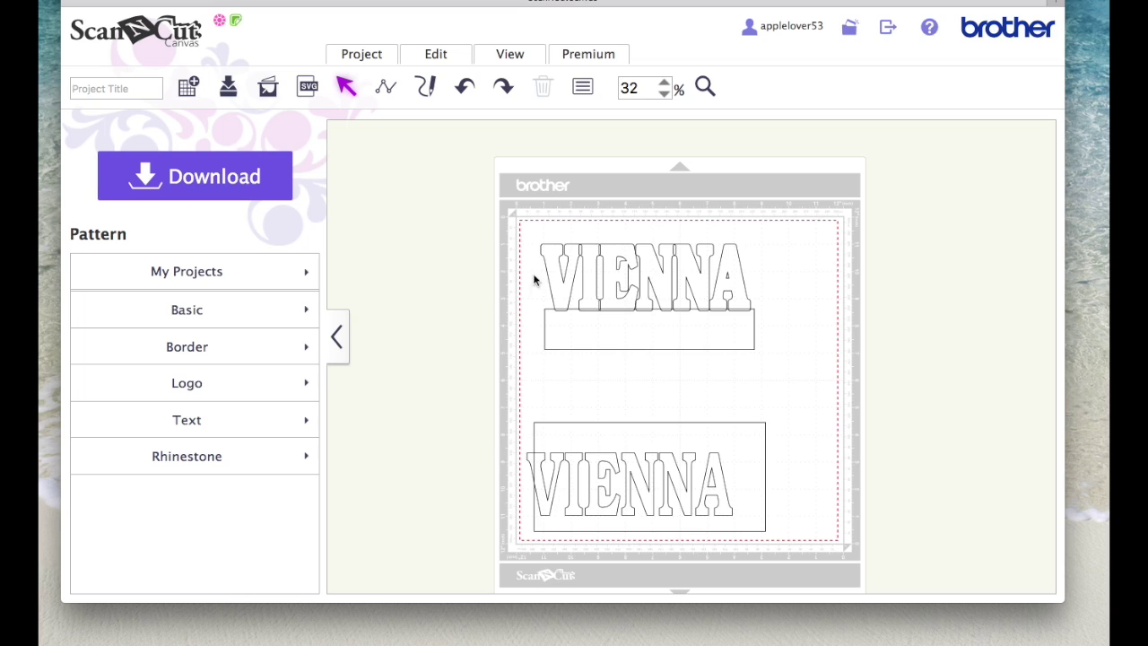
click(587, 254)
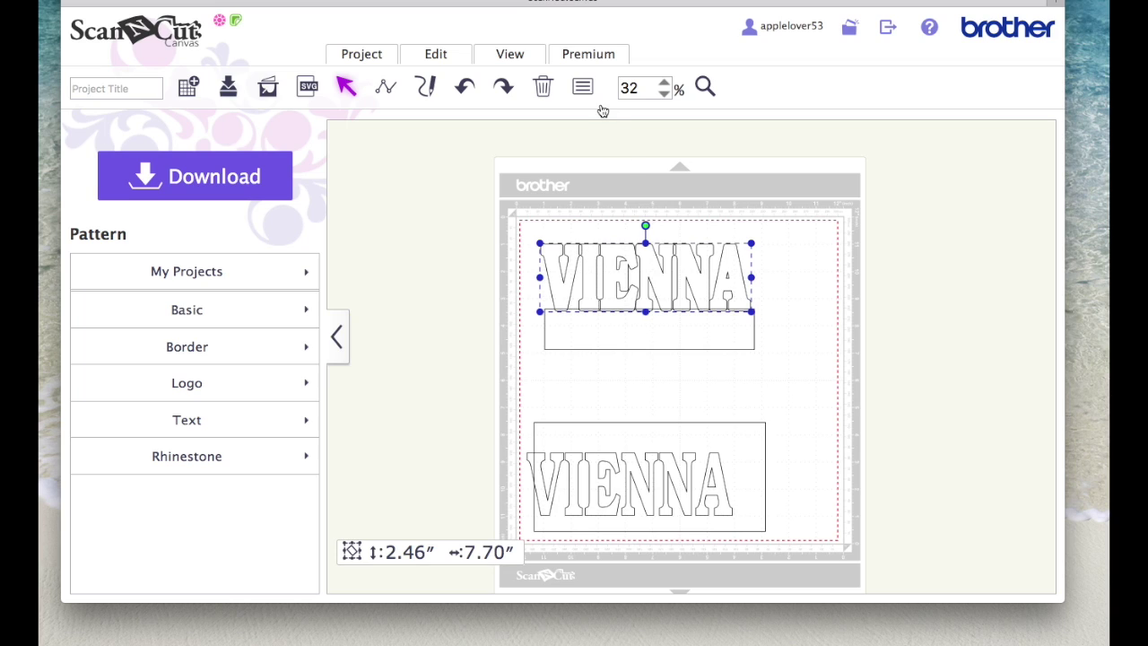
click(582, 86)
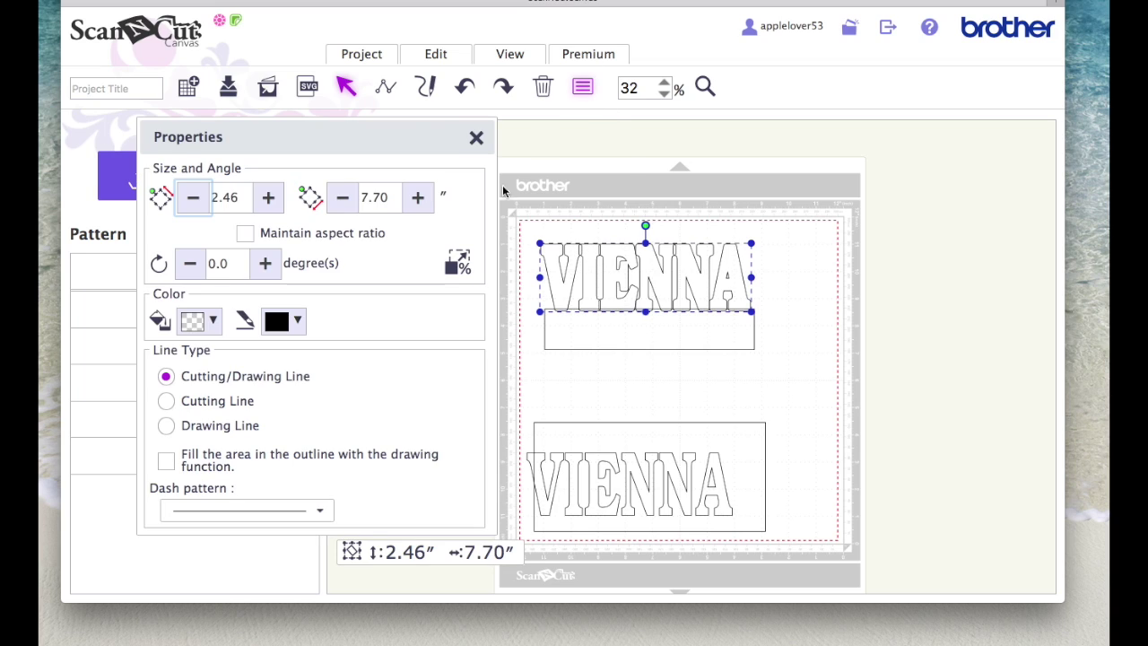
click(208, 321)
click(247, 30)
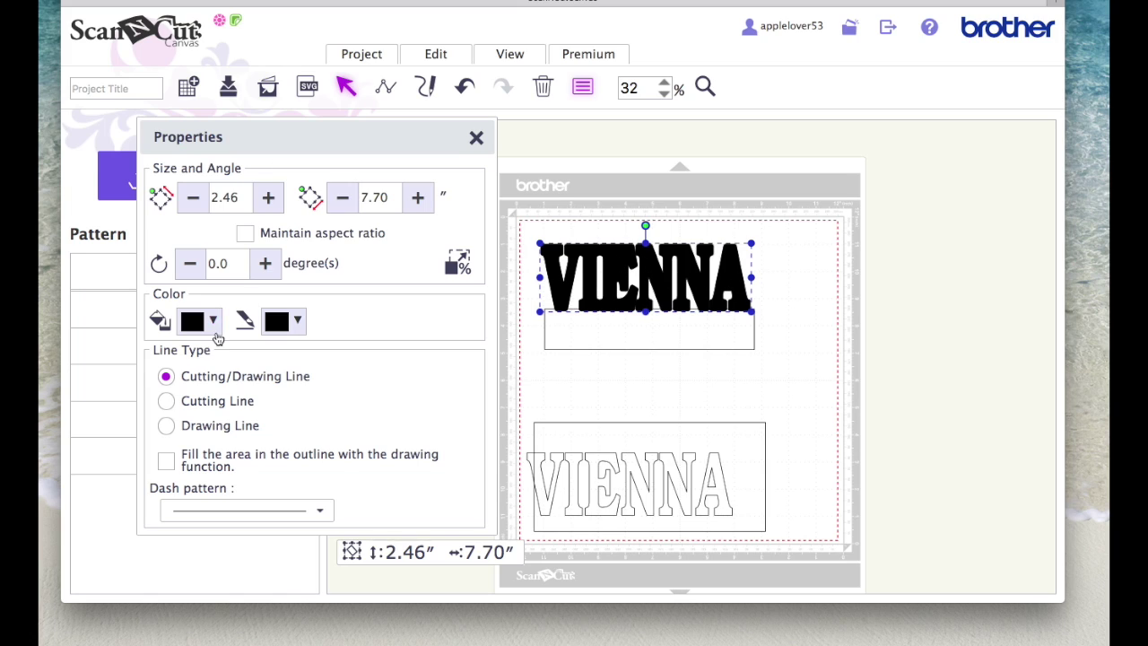
click(217, 325)
click(198, 29)
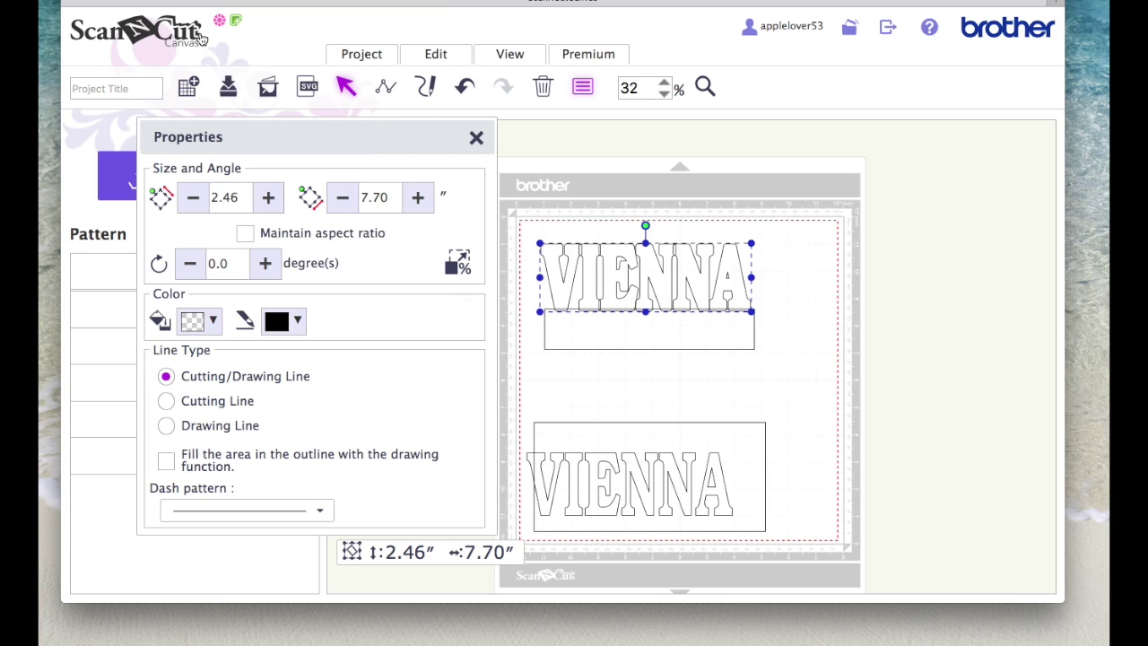
click(476, 138)
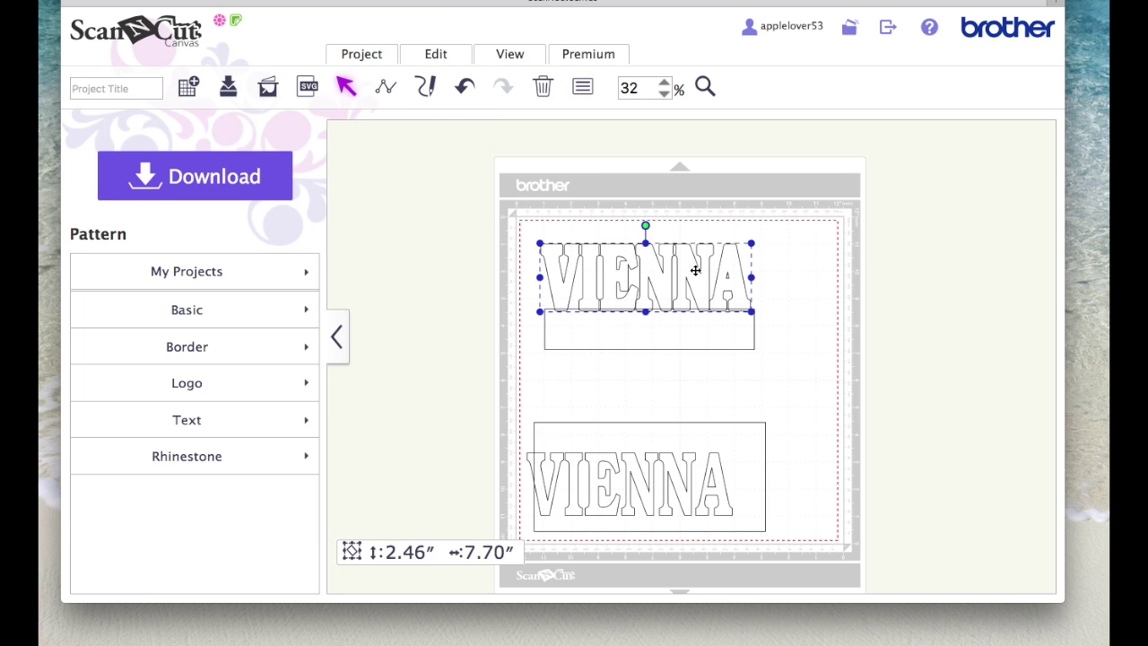
Step: Ungroup the top VIENNA outline into letters, then select all letters together with the 7.70″ strip
right_click(657, 270)
click(778, 288)
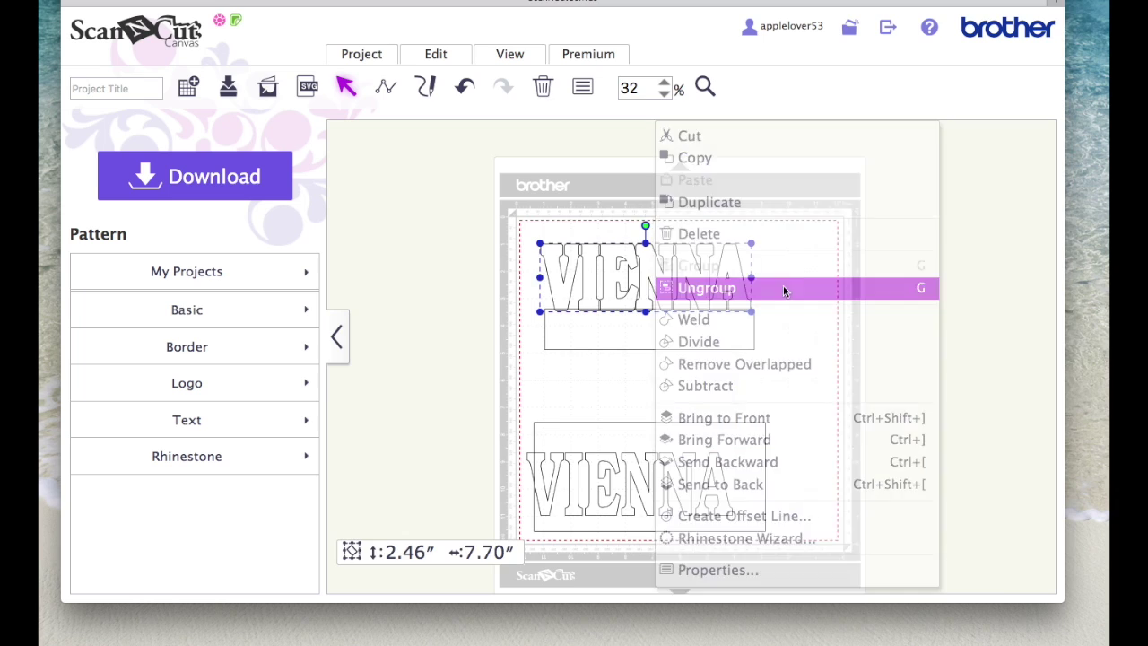
click(729, 274)
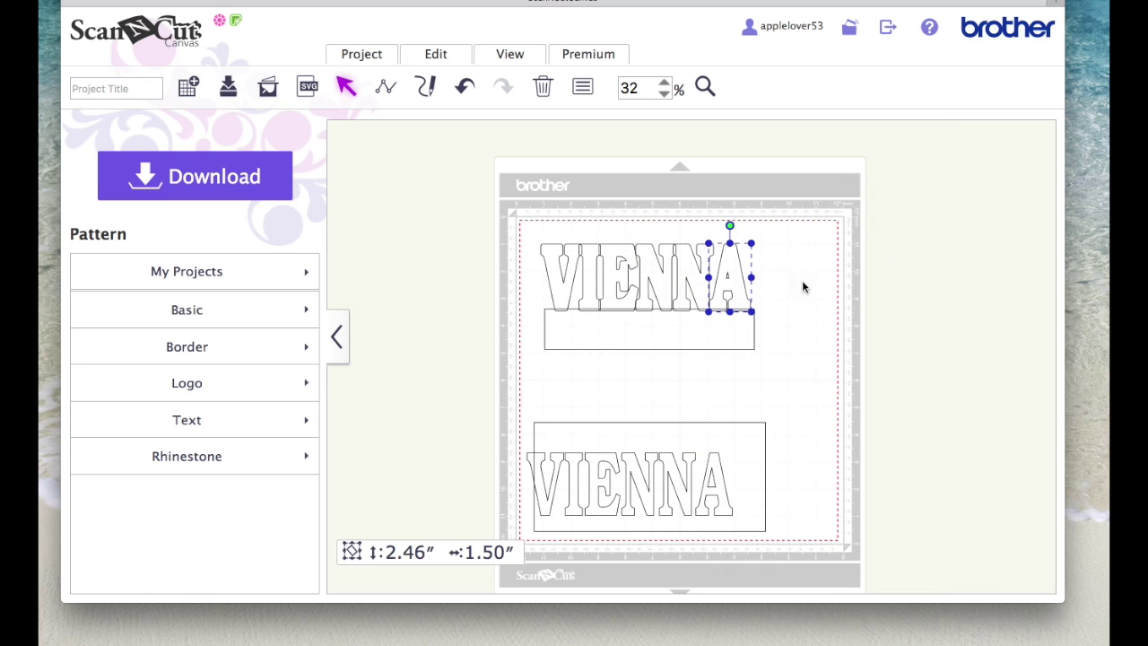
click(449, 52)
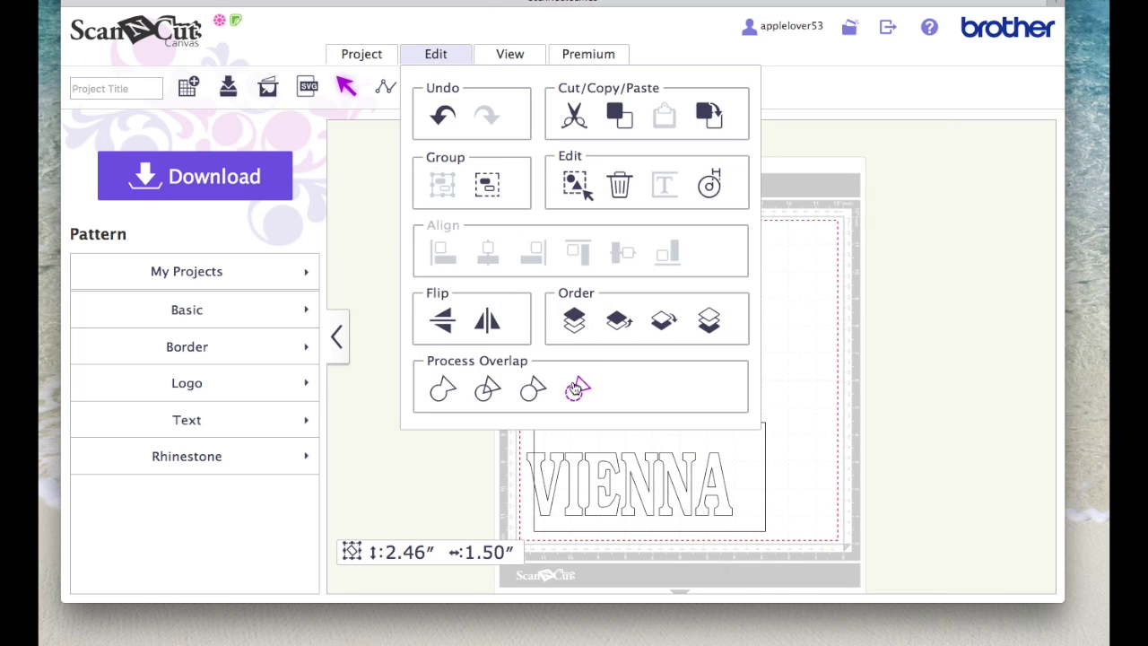
click(617, 257)
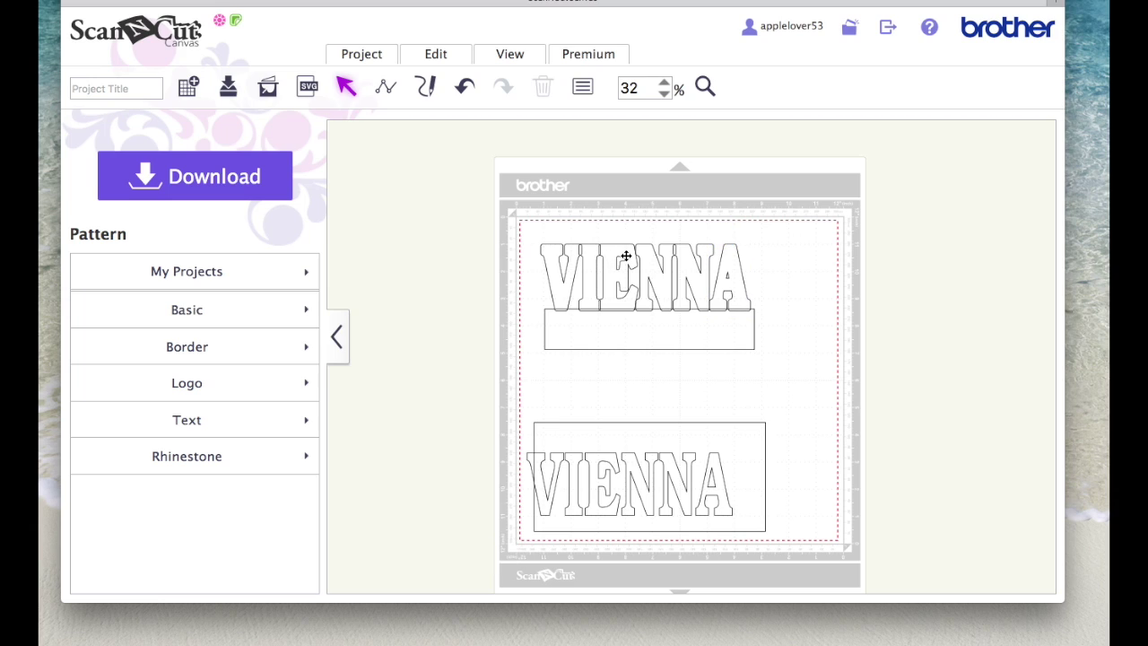
click(619, 257)
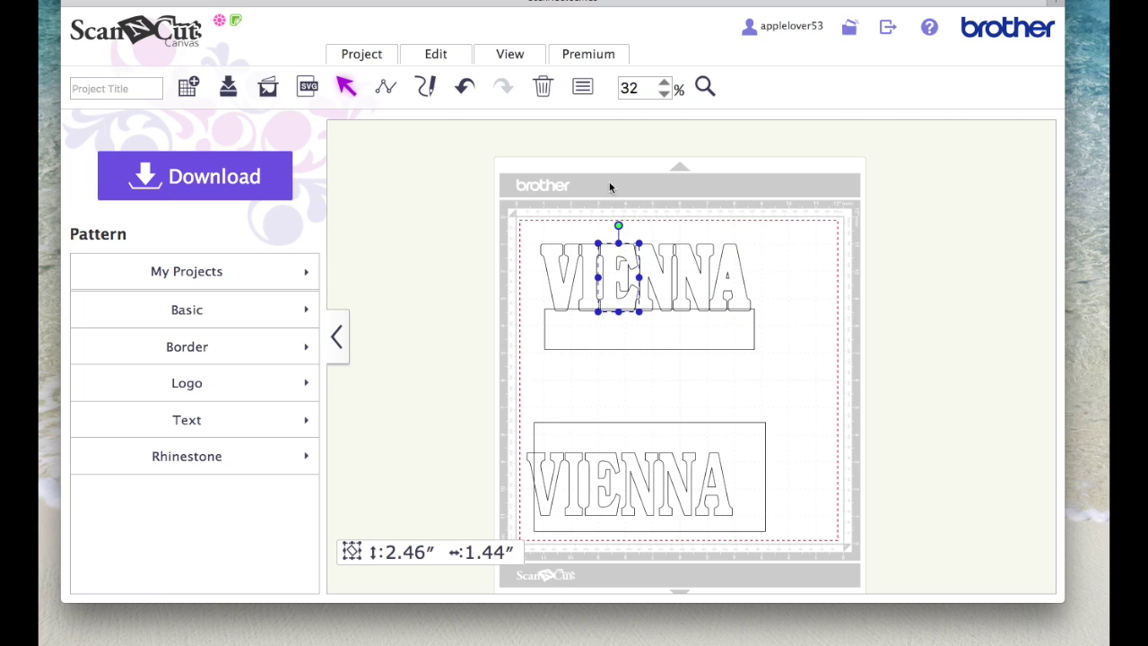
click(437, 53)
click(577, 385)
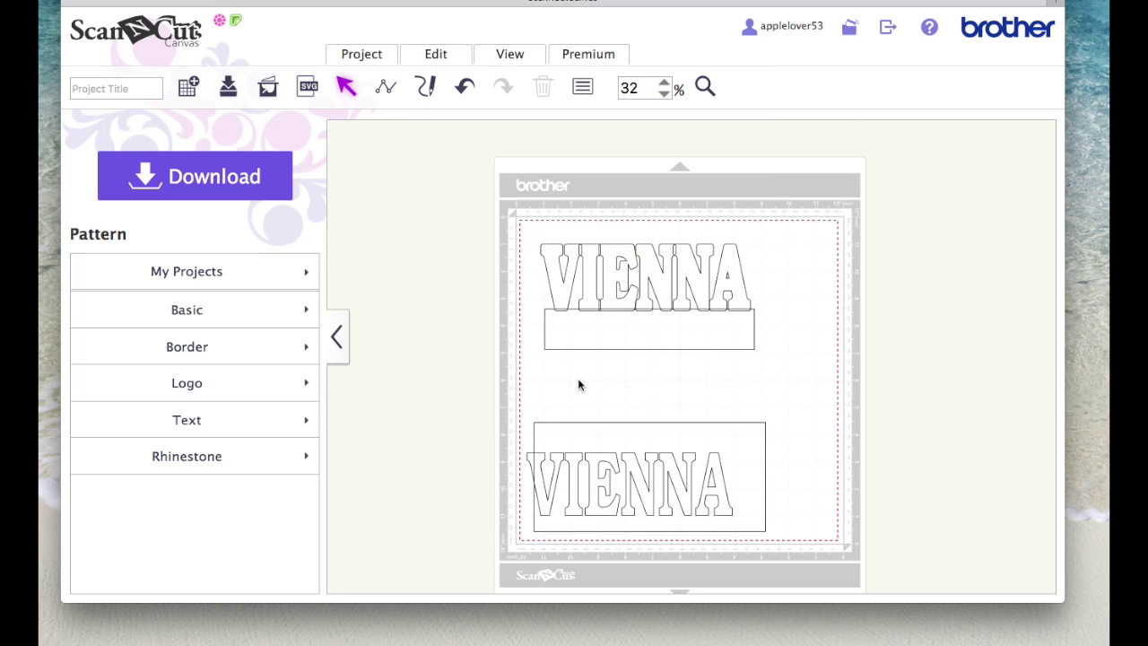
click(899, 309)
drag(503, 213, 820, 382)
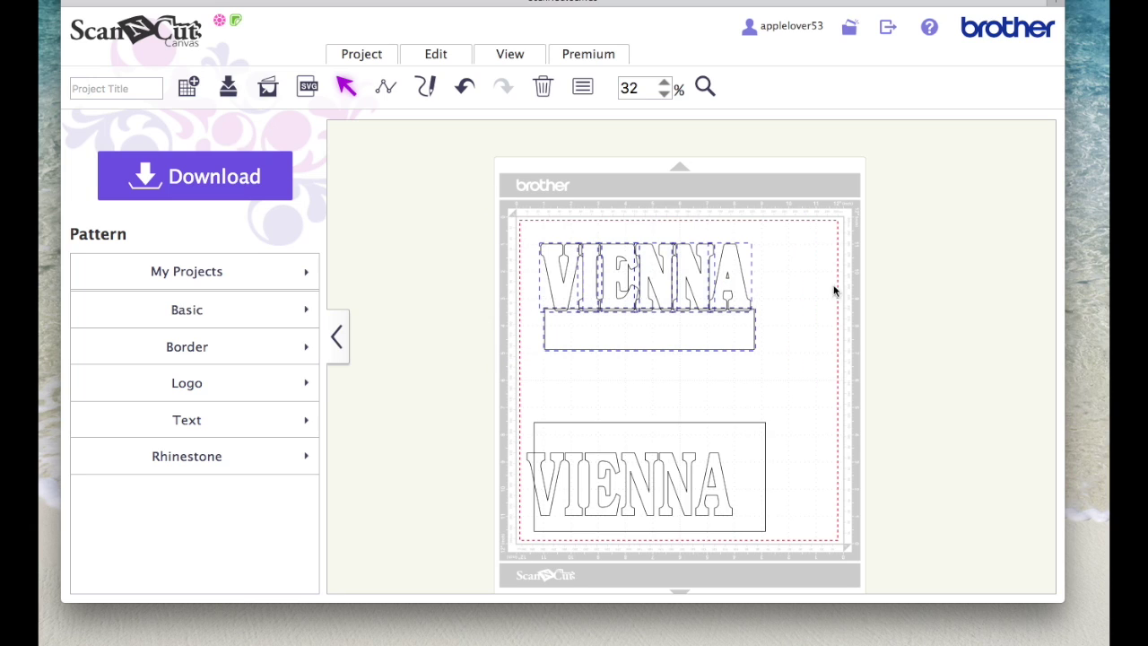
click(440, 56)
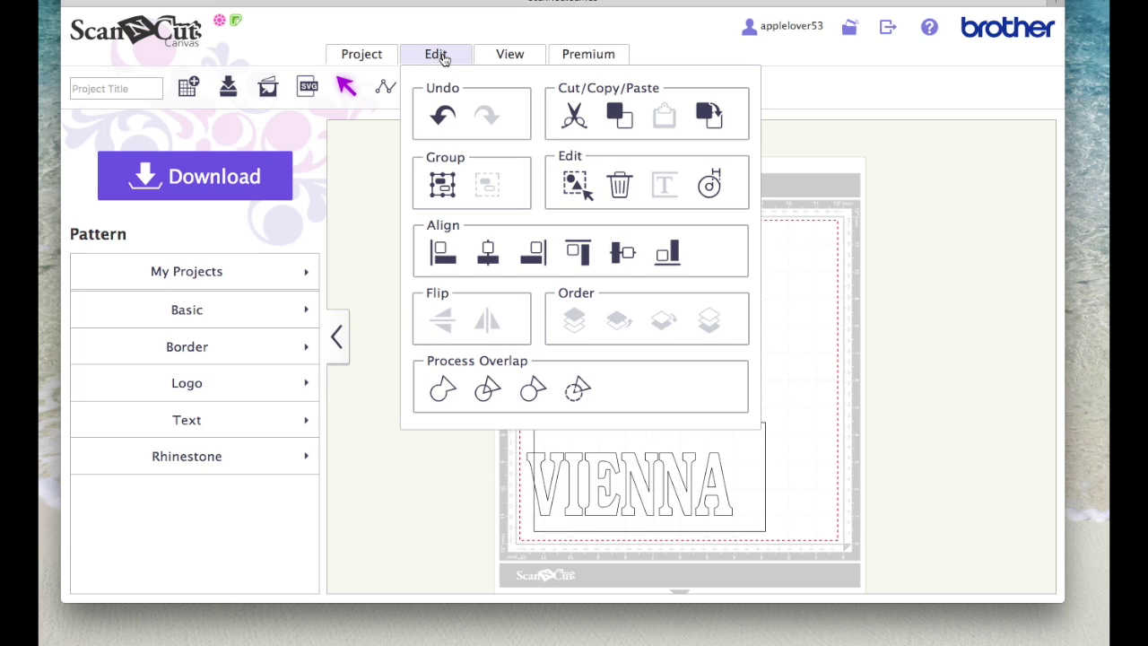
Step: Weld the top VIENNA letters and strip into one 3.87″ × 7.84″ shape, shifted slightly lower
click(442, 388)
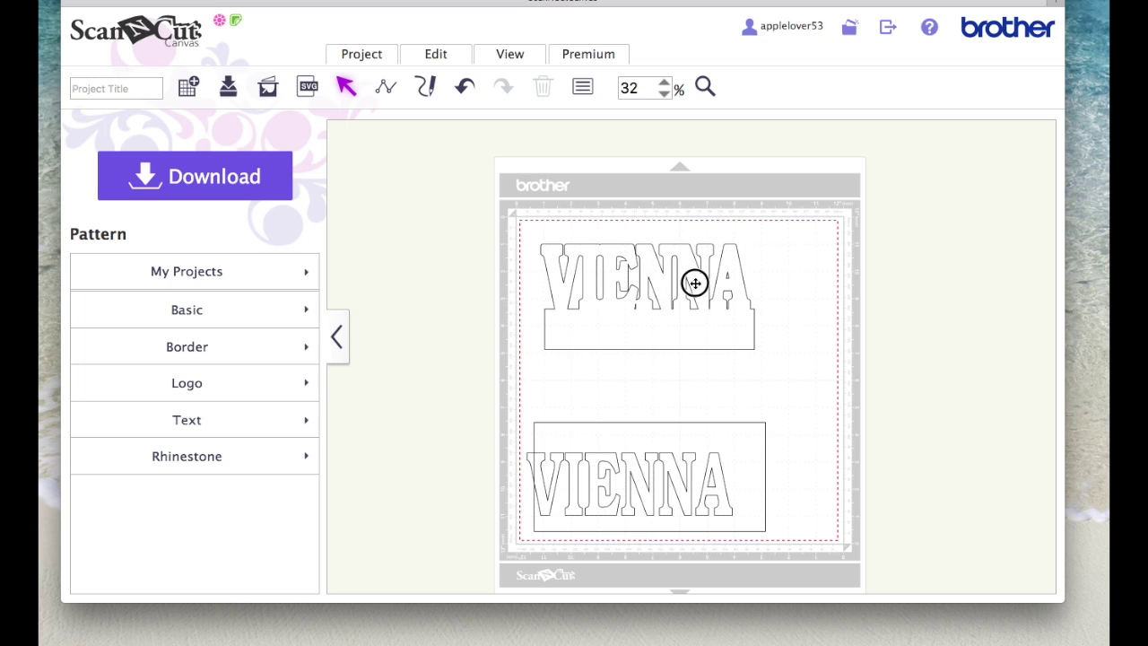
drag(692, 282, 694, 312)
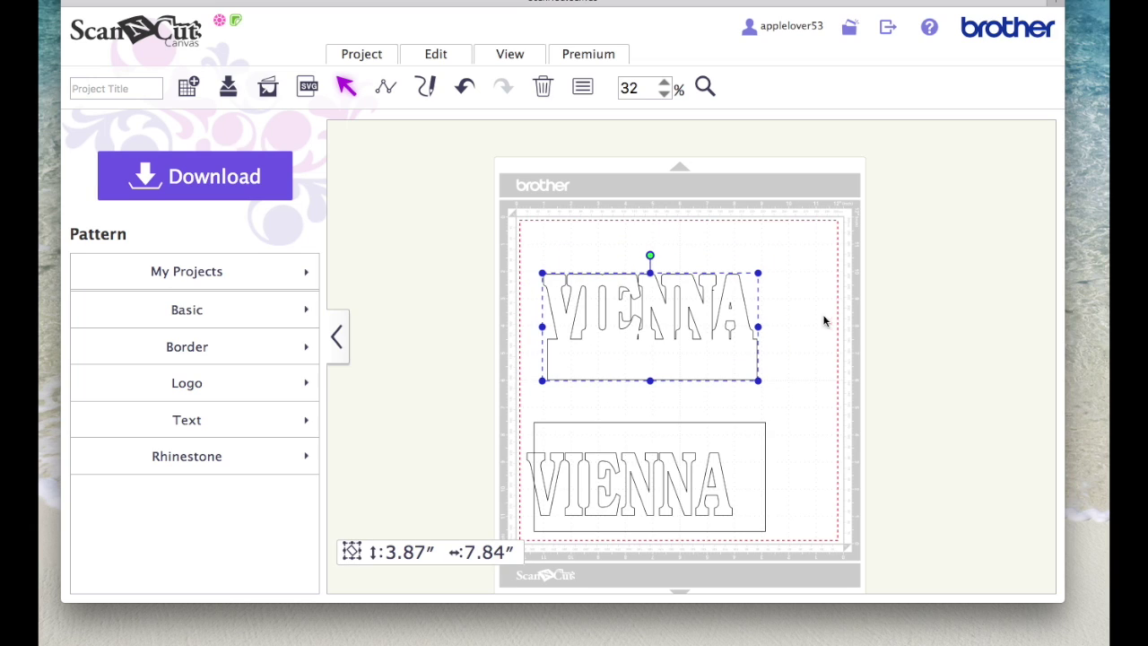
right_click(694, 320)
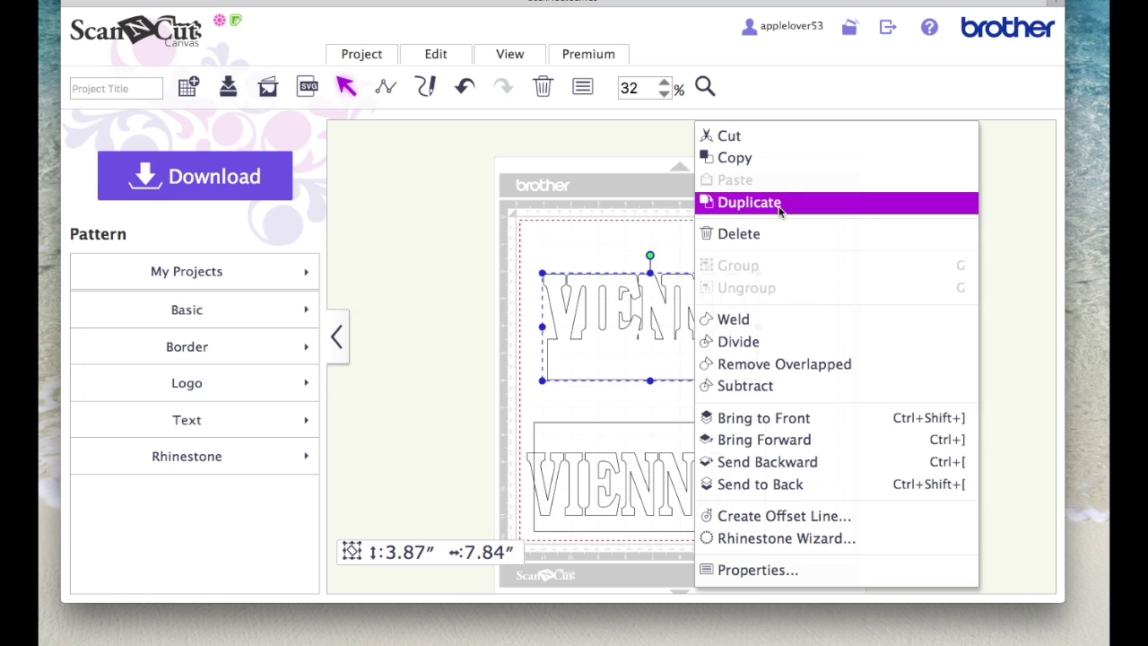
Step: Duplicate the welded VIENNA card, move the copy to the top of the mat, and flip it vertically
click(749, 202)
drag(708, 361, 690, 213)
click(439, 55)
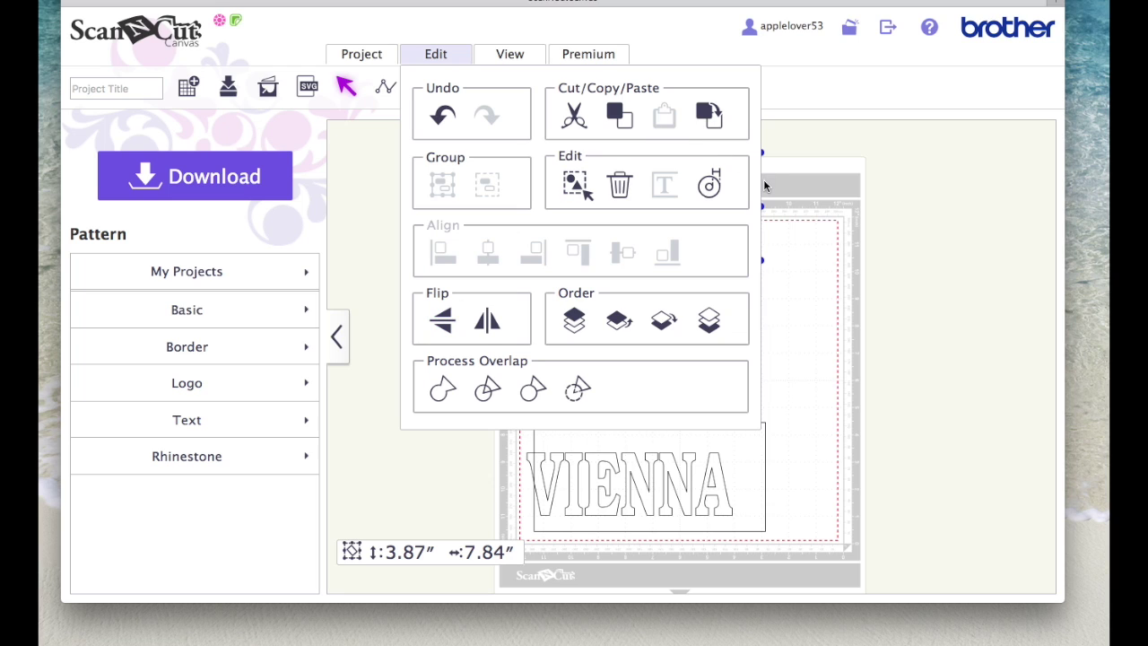
scroll(765, 186, left, 3)
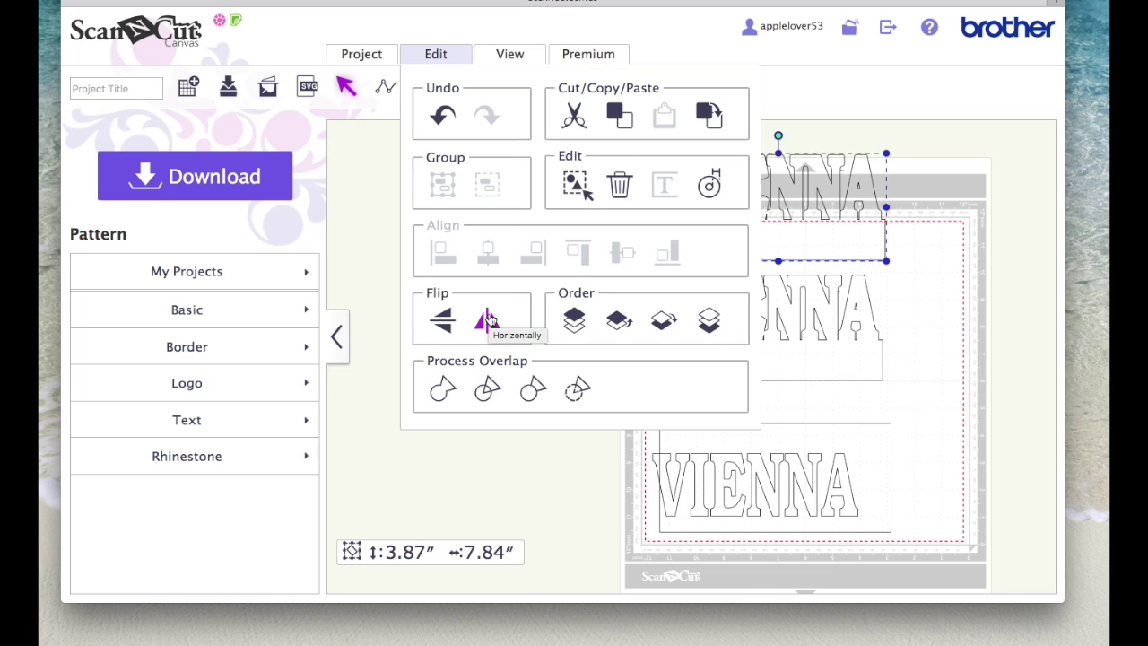
click(441, 321)
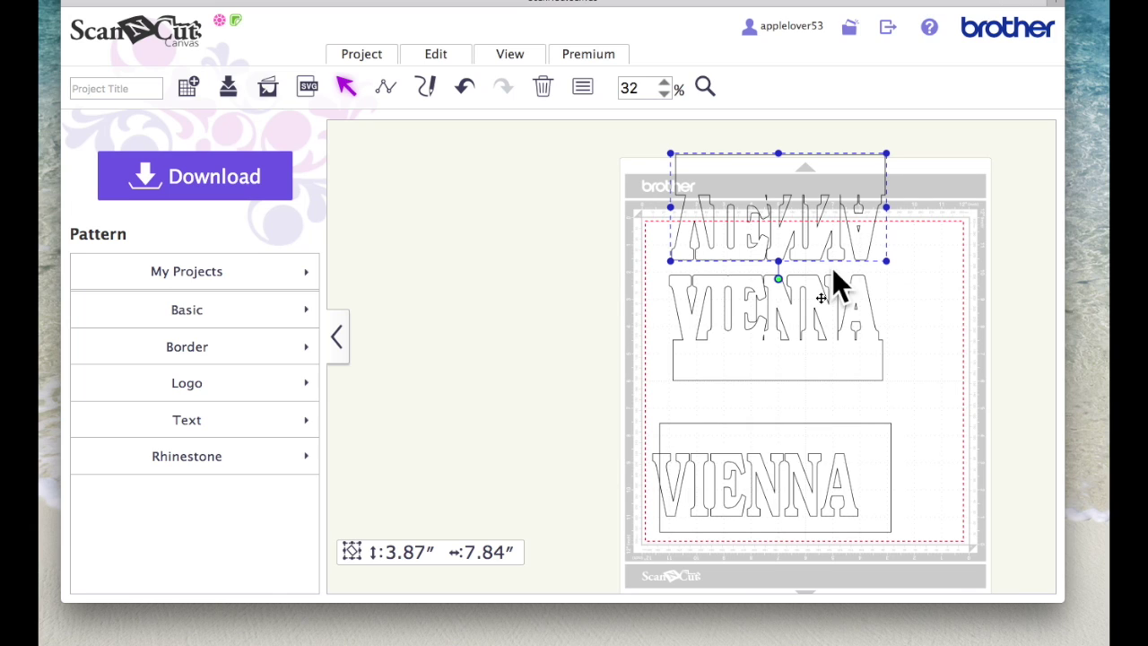
Step: Overlap the upright VIENNA on the flipped copy, align their centres, and weld them into one fold-over outline
drag(791, 331, 797, 314)
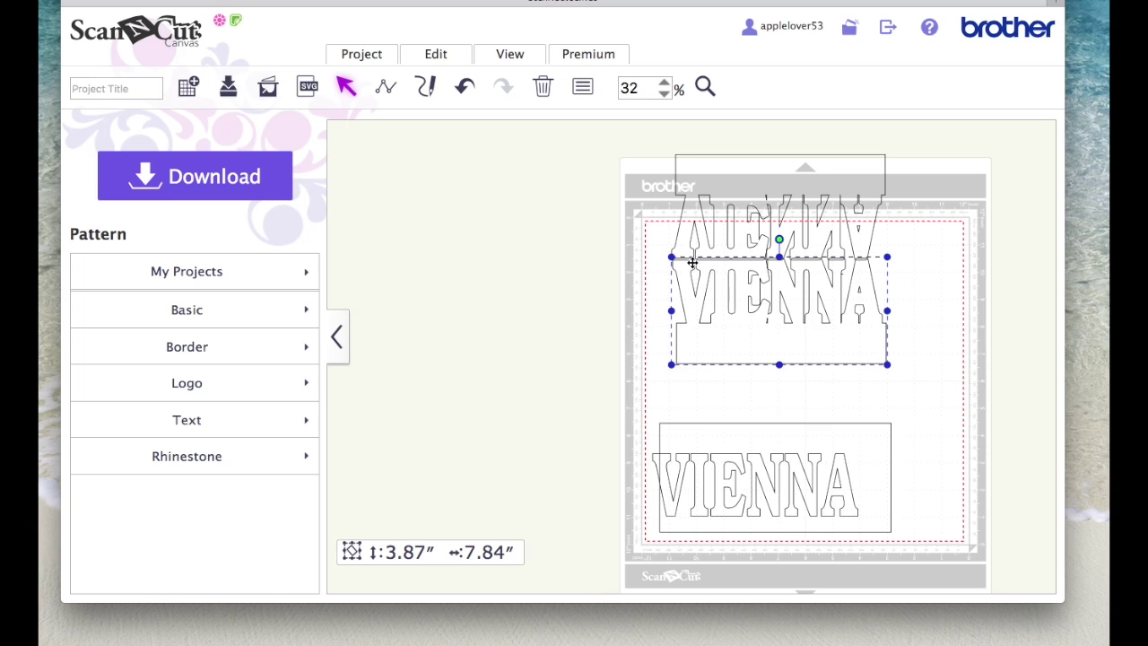
drag(610, 140, 925, 386)
click(449, 52)
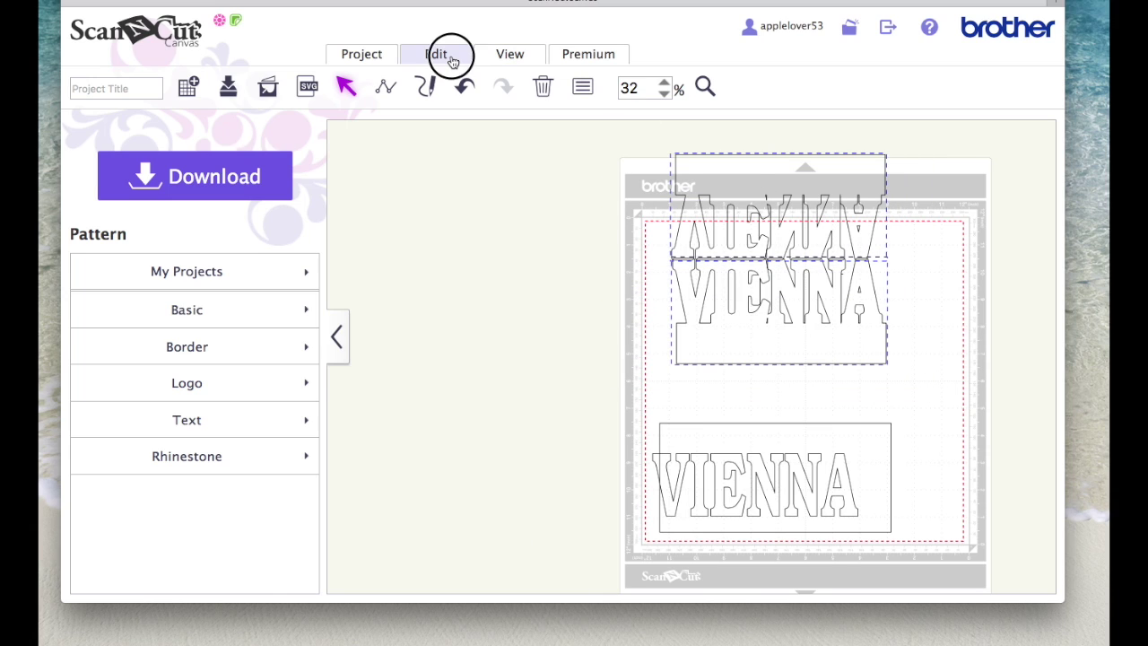
click(486, 253)
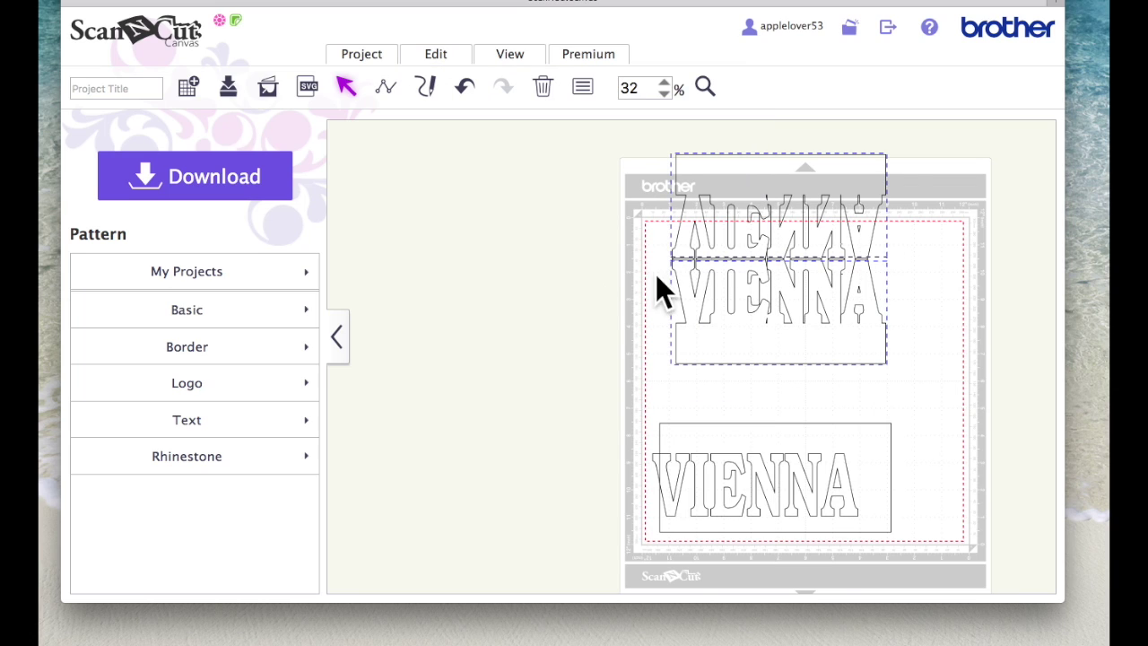
click(453, 55)
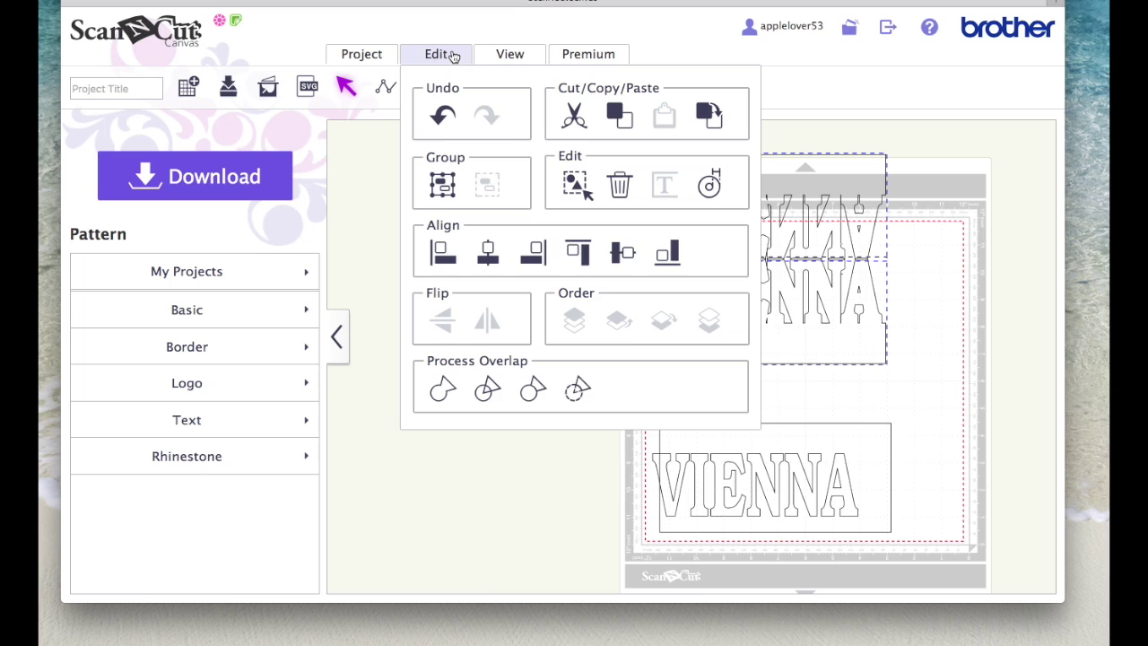
click(442, 390)
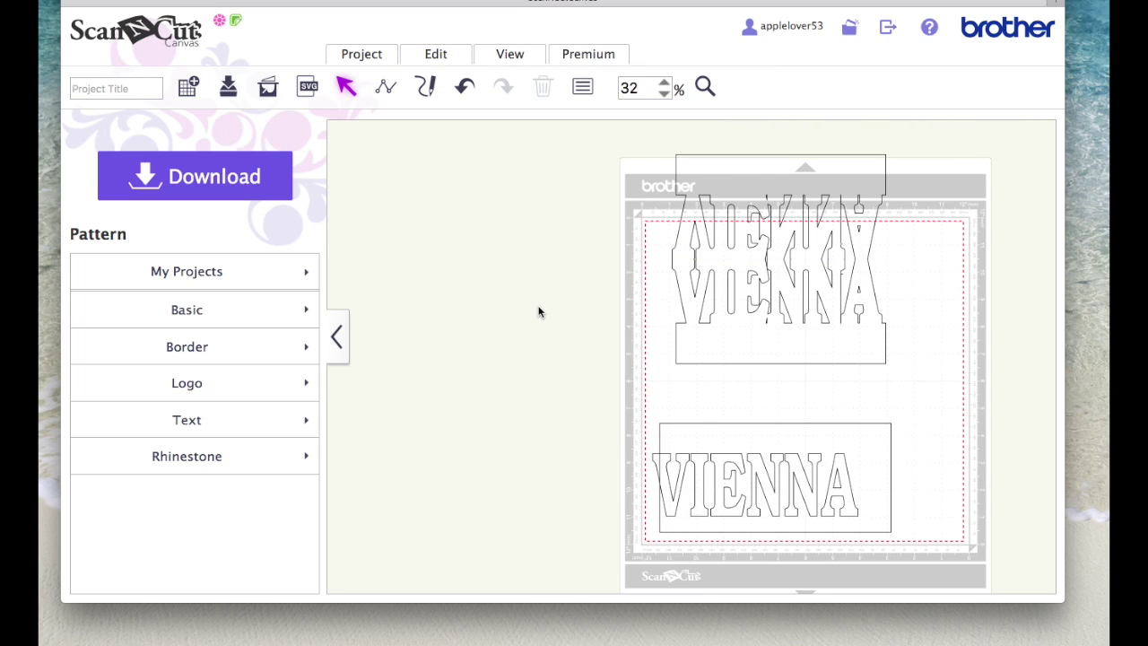
Step: Fit the mat in view, shift the welded outline down-left, and move the 4.00″ × 8.50″ rectangle off the mat
click(522, 56)
click(544, 111)
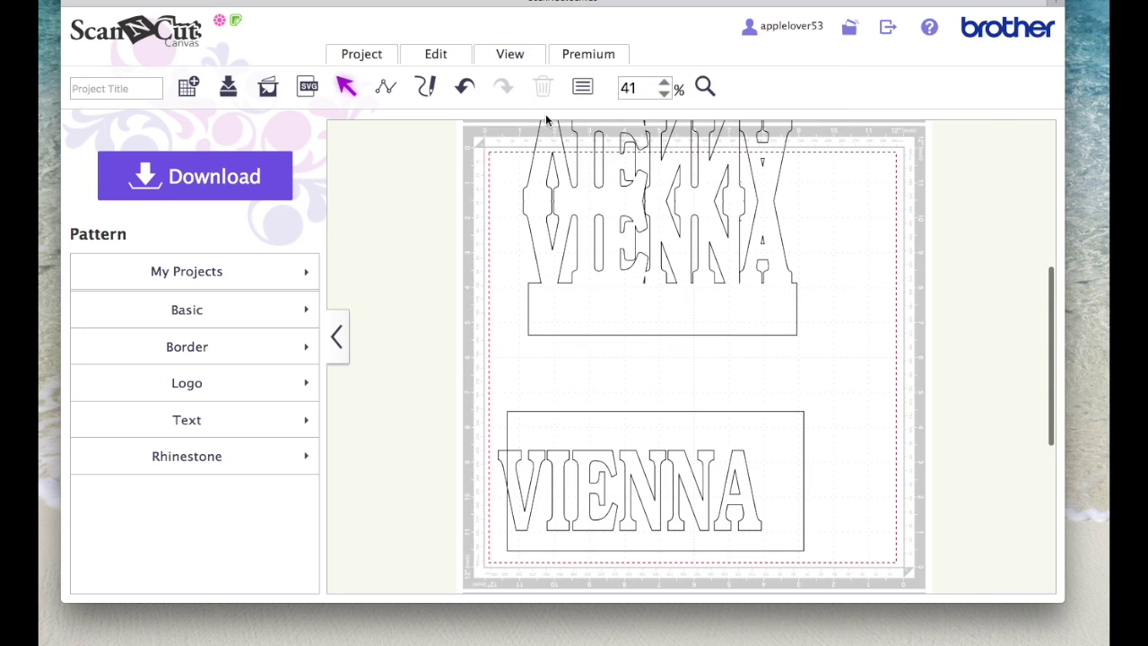
drag(687, 219, 672, 277)
click(875, 332)
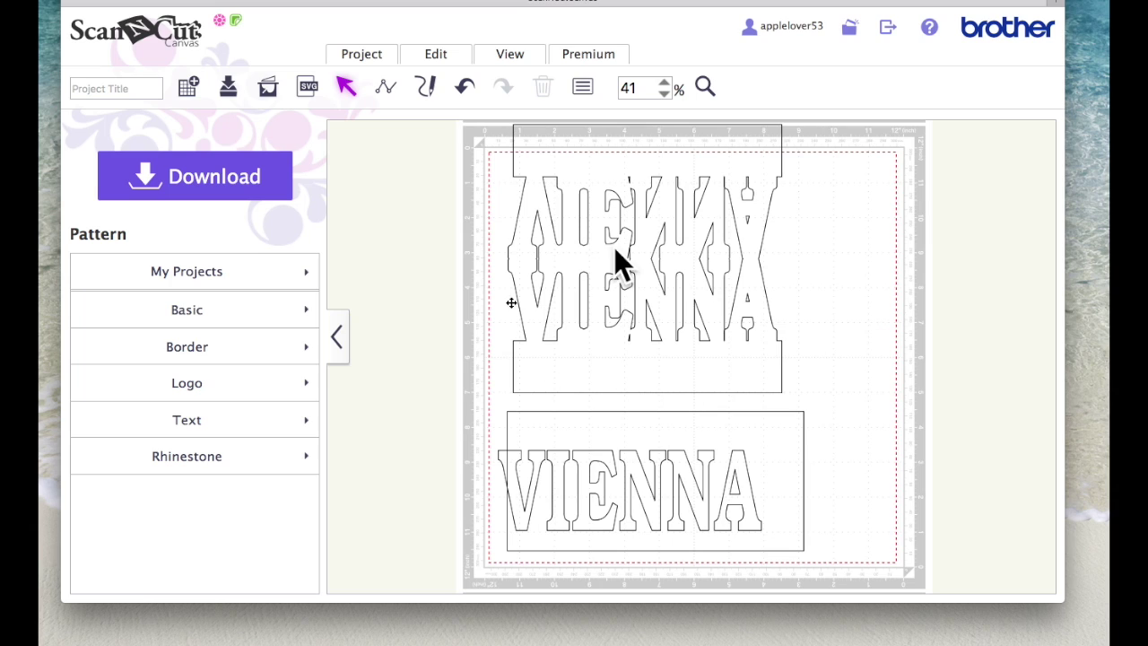
drag(750, 435, 737, 281)
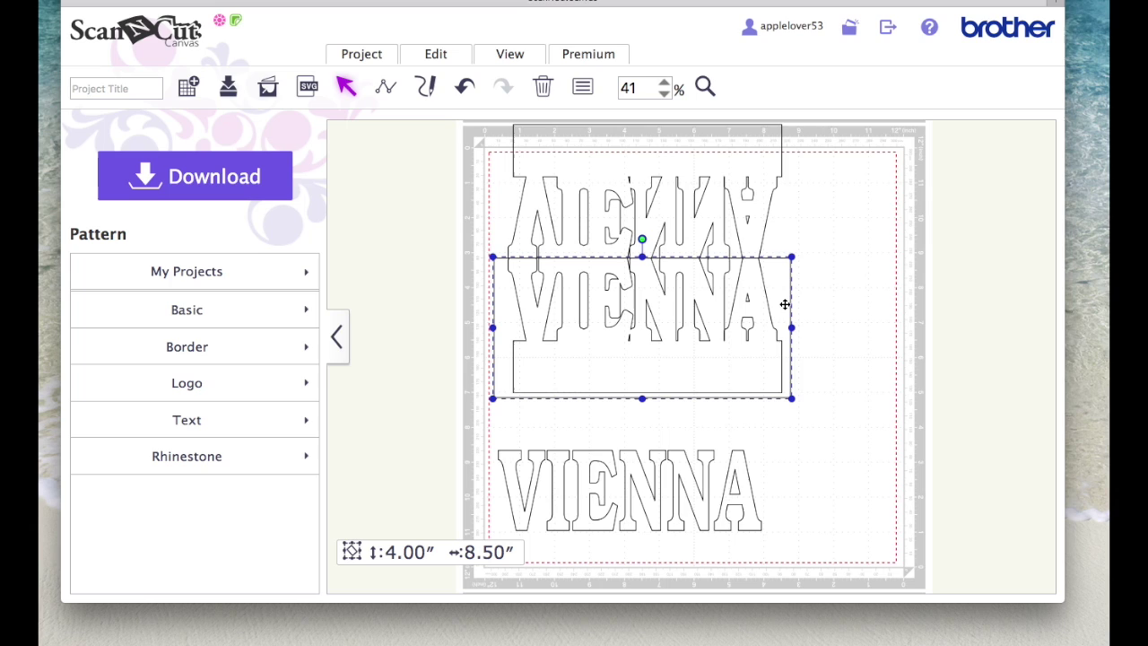
drag(676, 310, 438, 233)
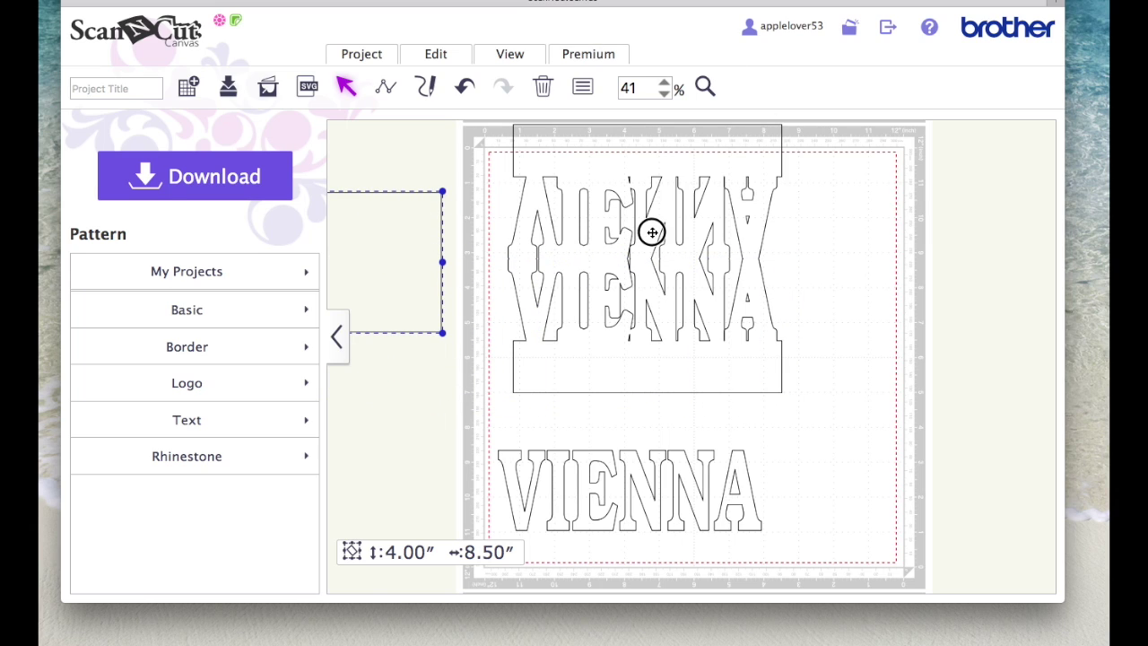
Step: Move the welded card down on the mat and ungroup the lower VIENNA into separate letters
drag(651, 231, 648, 266)
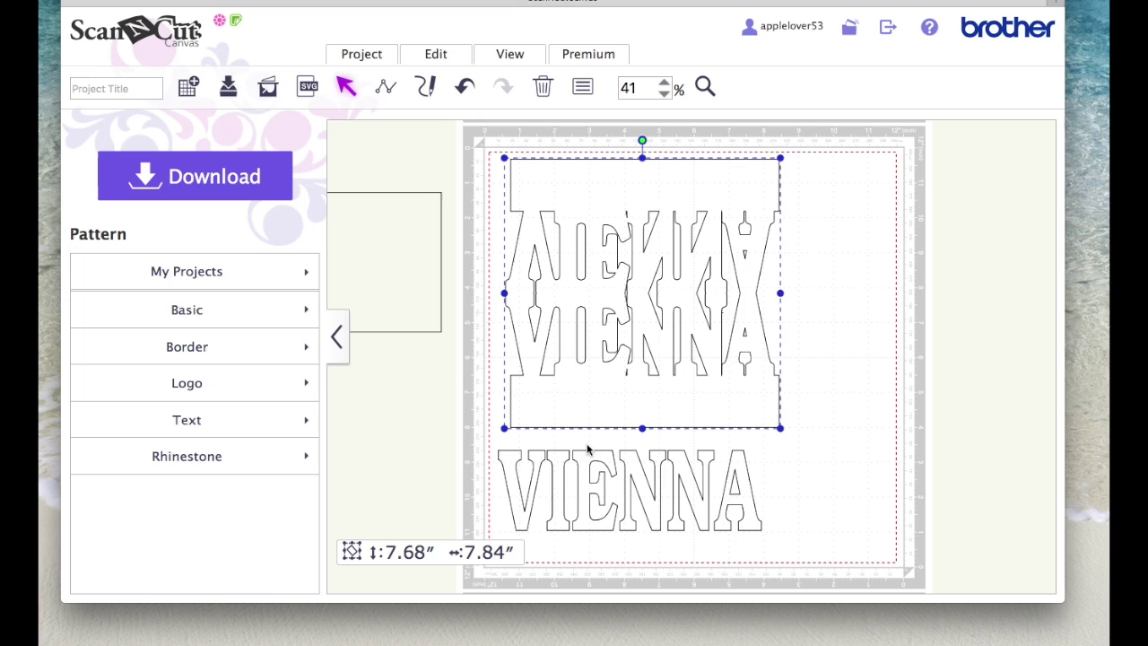
click(519, 520)
right_click(519, 520)
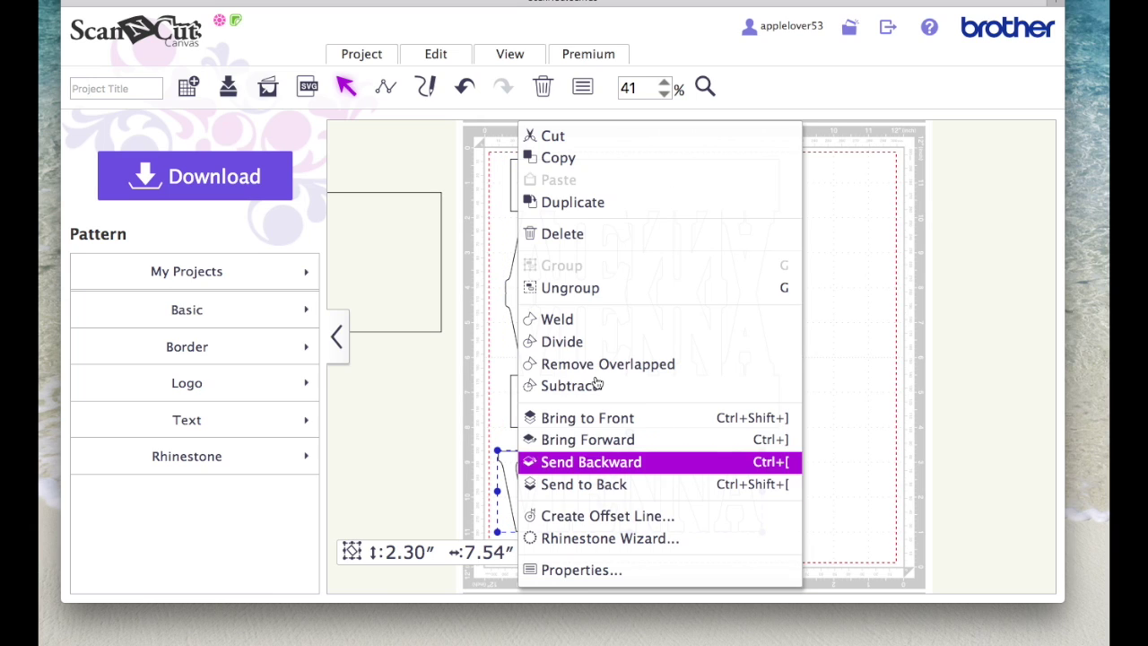
click(623, 295)
click(876, 359)
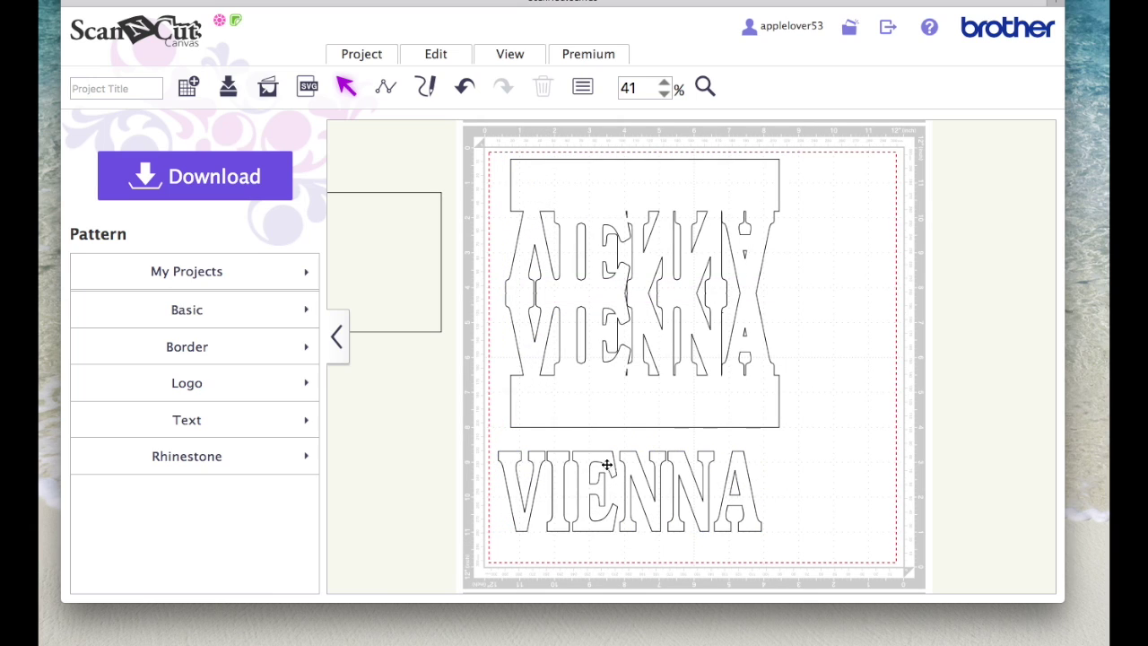
Step: Set the outline colour of all six VIENNA letters to red
drag(467, 438, 794, 555)
click(583, 86)
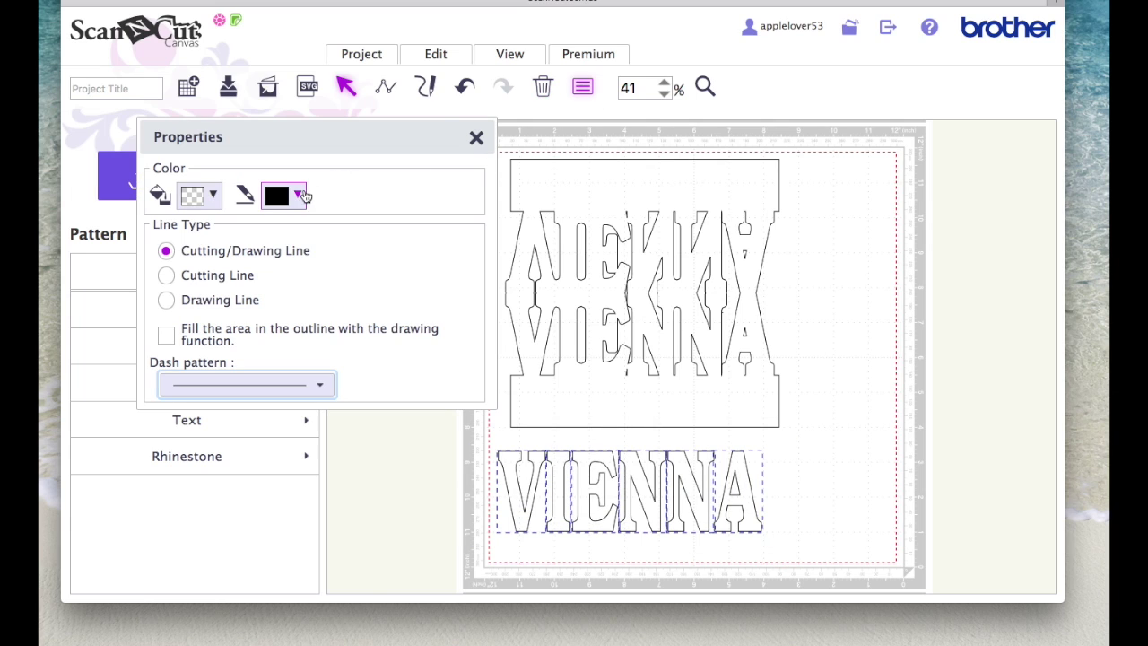
click(300, 195)
click(384, 234)
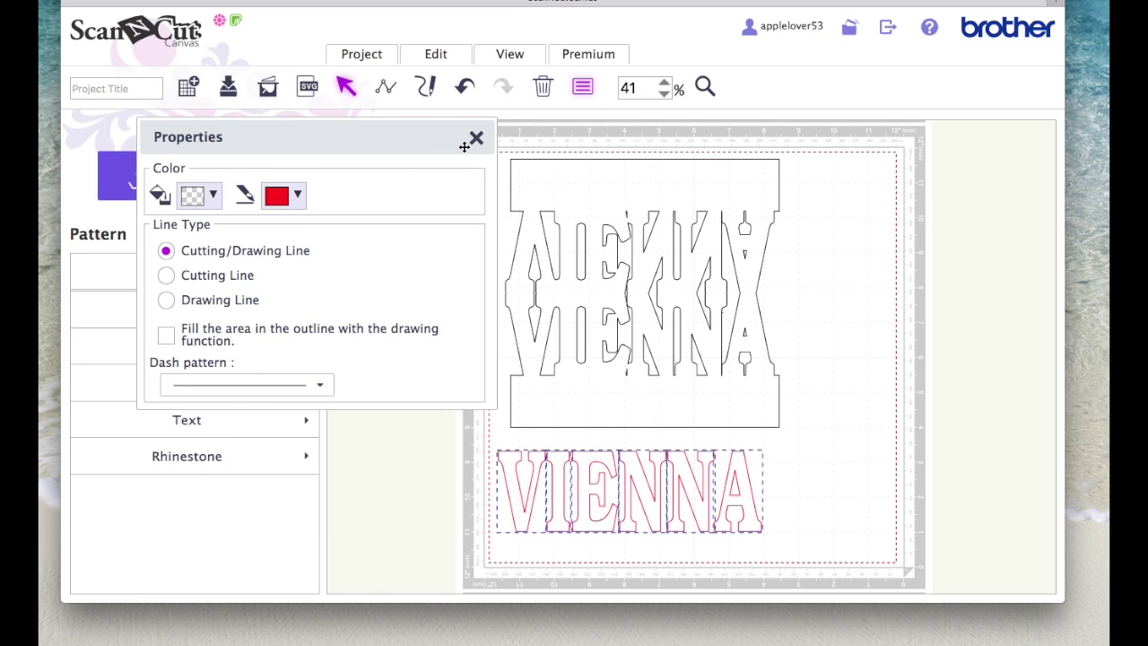
click(477, 144)
click(821, 435)
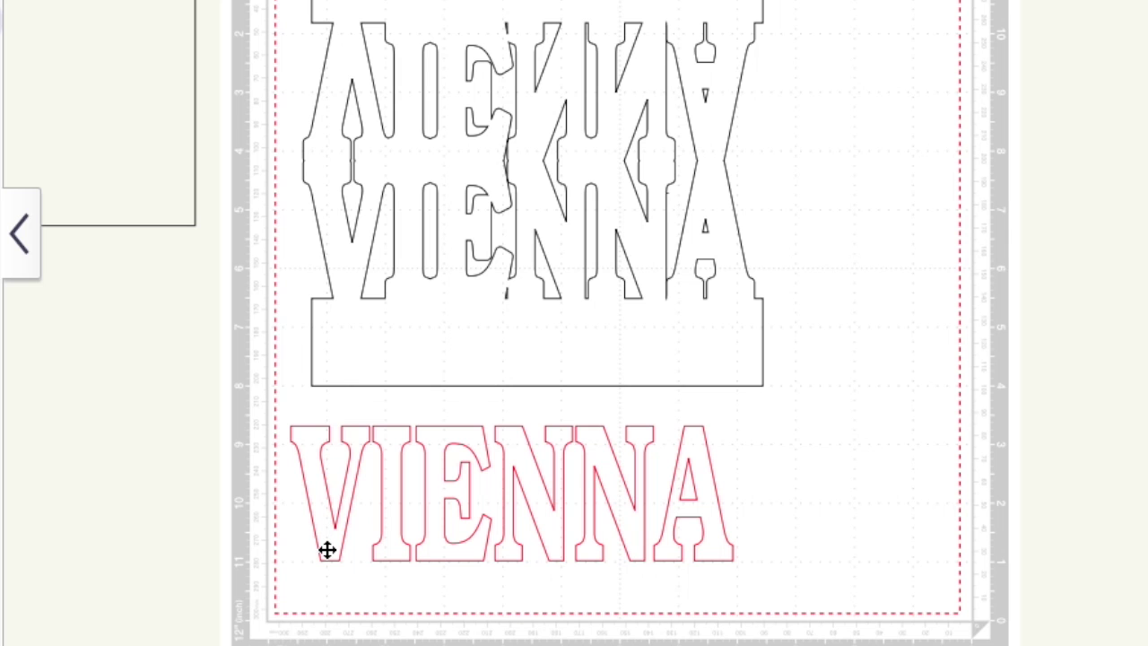
Step: Lay the red V and E over the matching letters of the welded card to check their alignment
drag(530, 491, 530, 363)
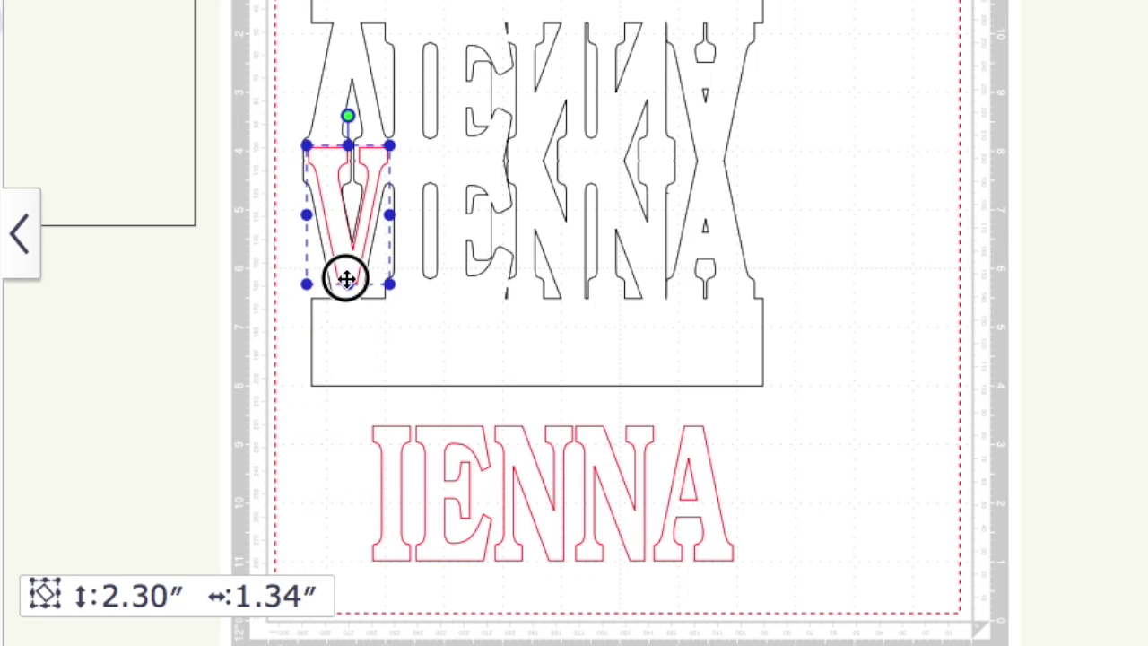
drag(346, 278, 345, 285)
drag(453, 544, 855, 631)
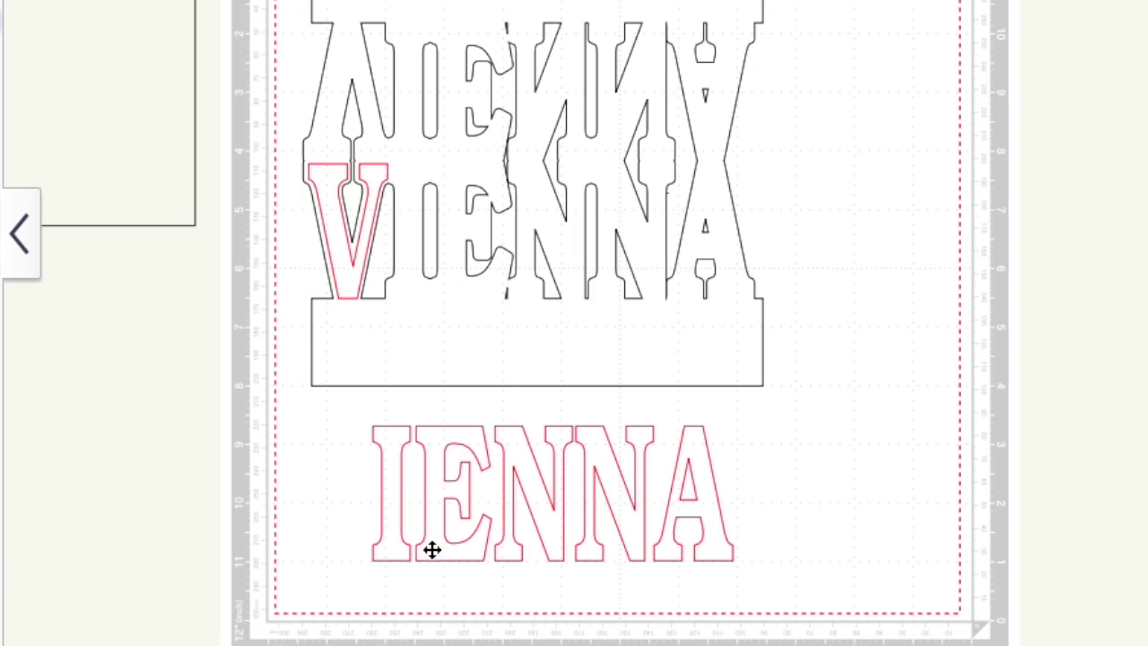
drag(453, 547, 474, 288)
click(794, 302)
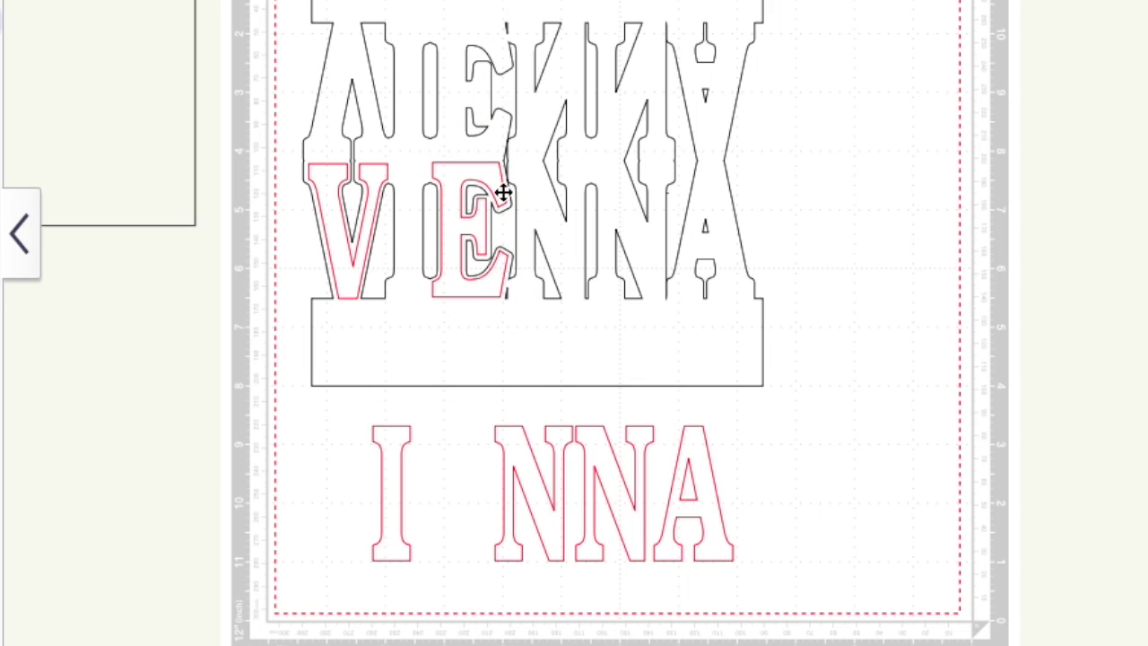
Step: Move the welded card aside and return the red E and V to their places in VIENNA
drag(469, 281, 843, 297)
drag(469, 282, 453, 497)
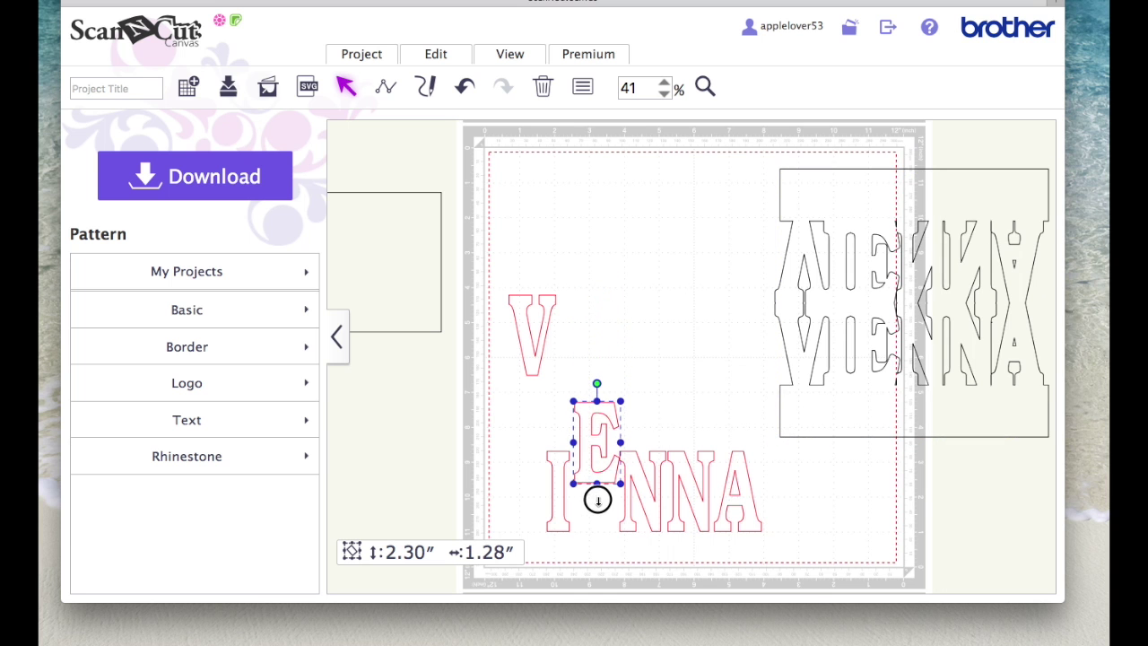
drag(597, 500, 597, 528)
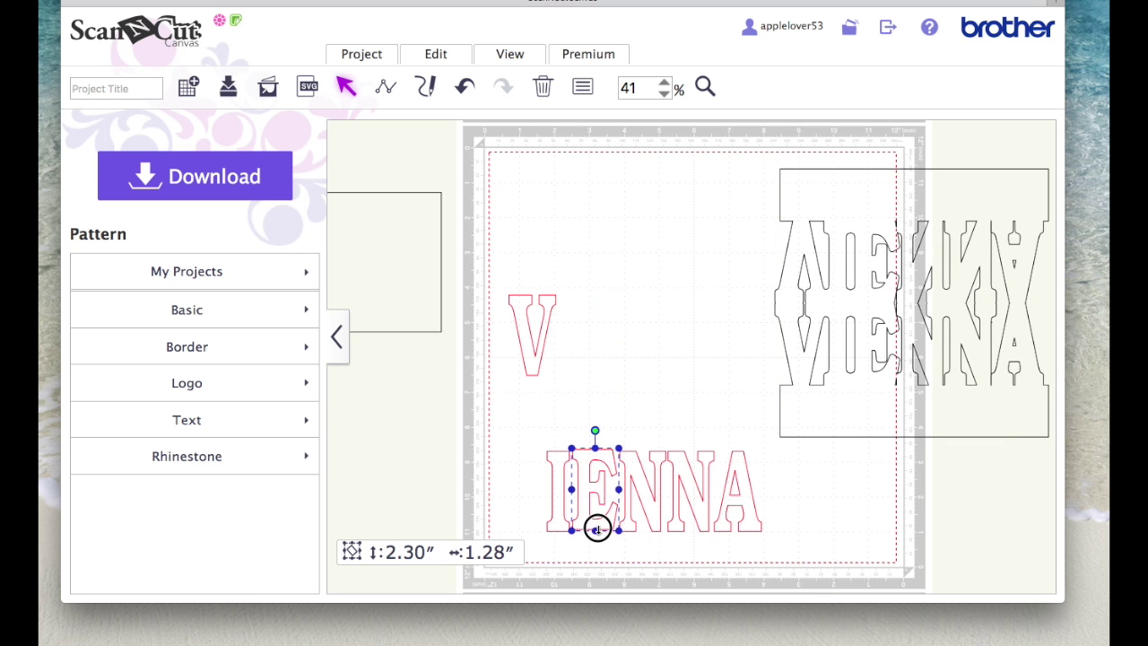
drag(534, 369, 520, 525)
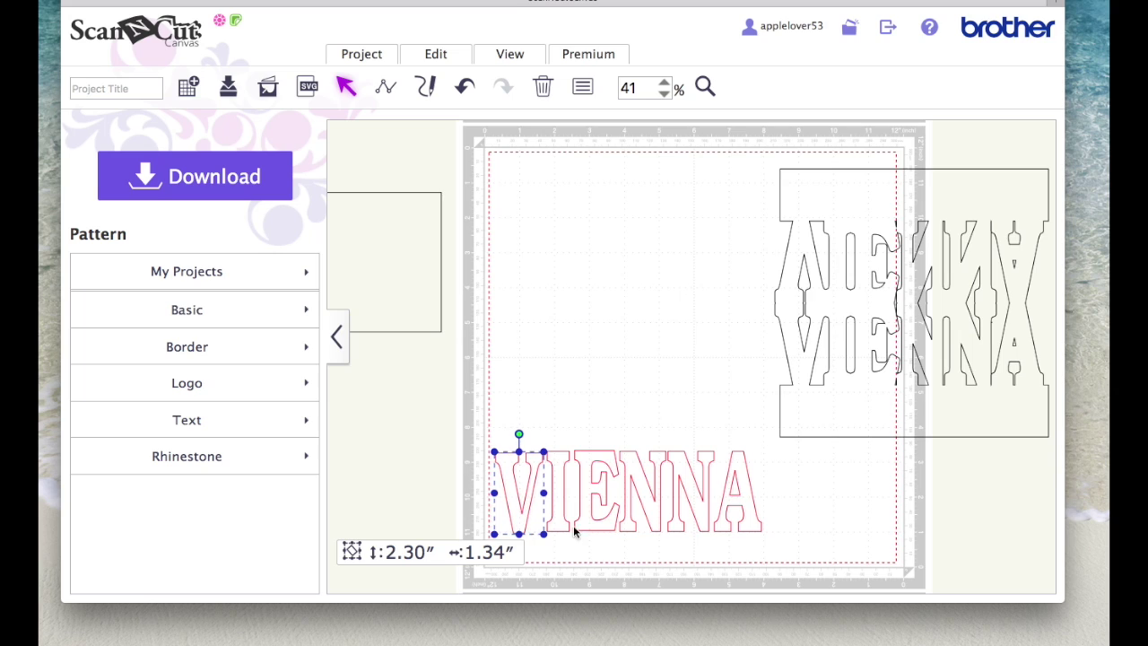
click(599, 470)
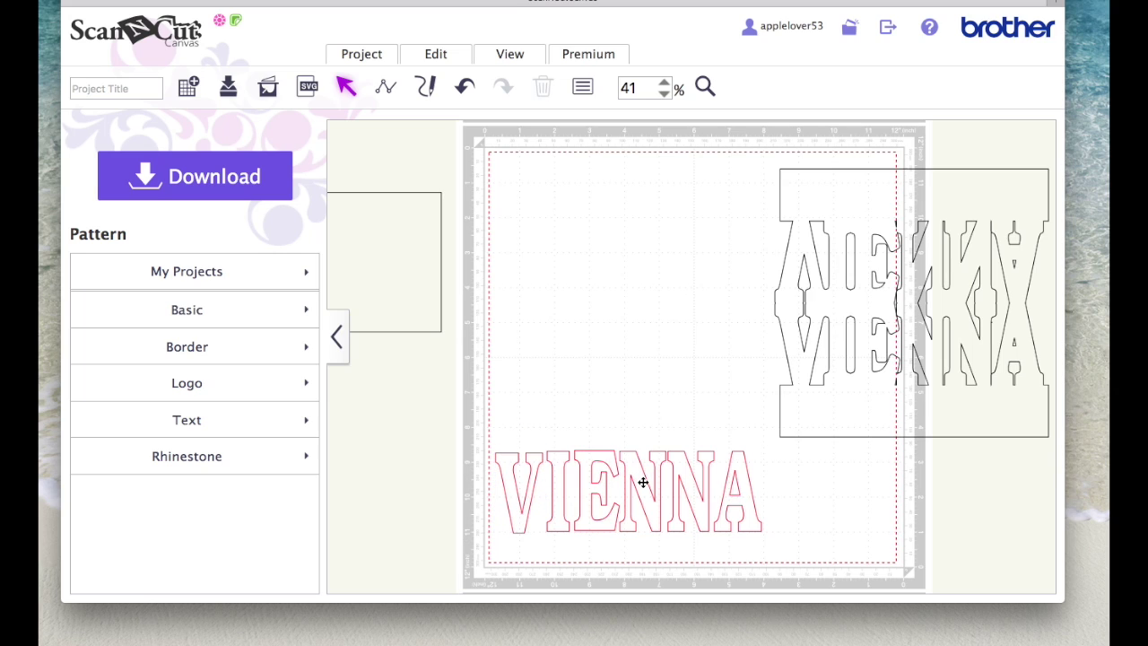
Step: Group all the red VIENNA letters into one object and nudge it right and down
click(696, 484)
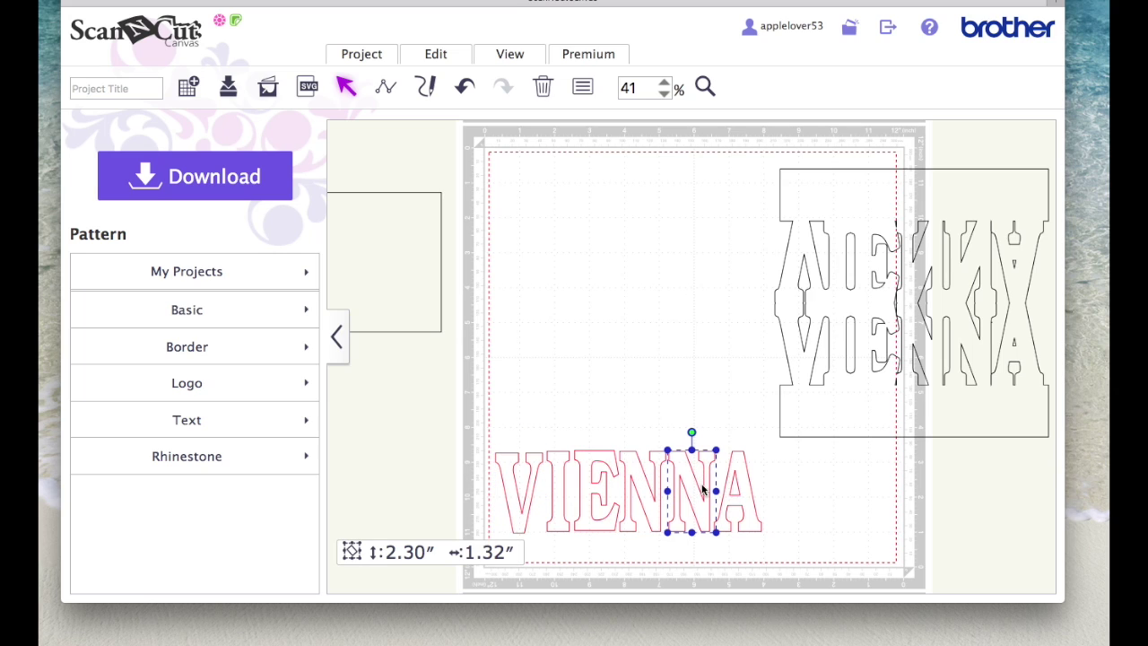
drag(803, 547, 470, 447)
right_click(585, 488)
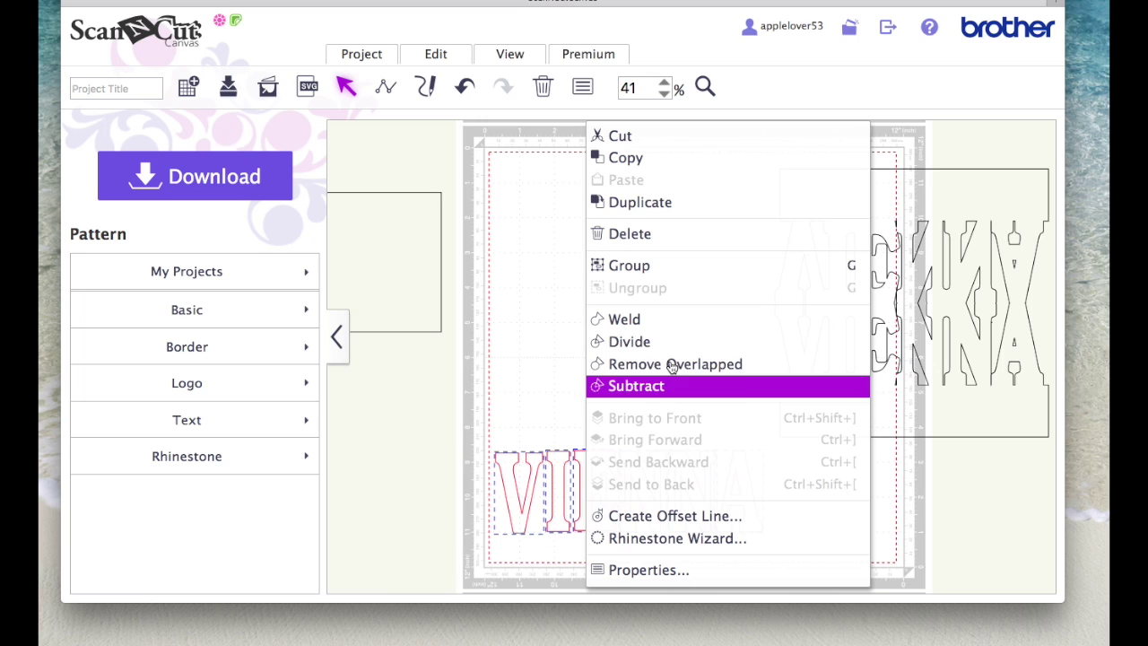
click(662, 266)
drag(641, 478, 670, 496)
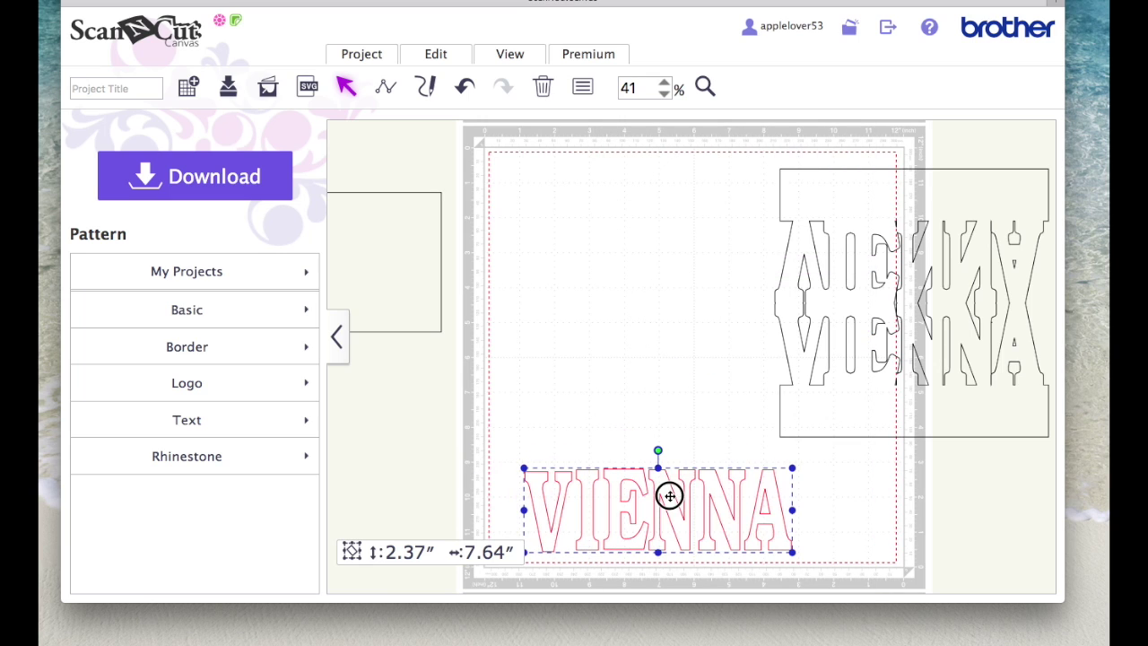
Step: Move the 7.68″ × 7.84″ welded VIENNA card onto the upper mat, slightly up and left
drag(846, 396, 687, 396)
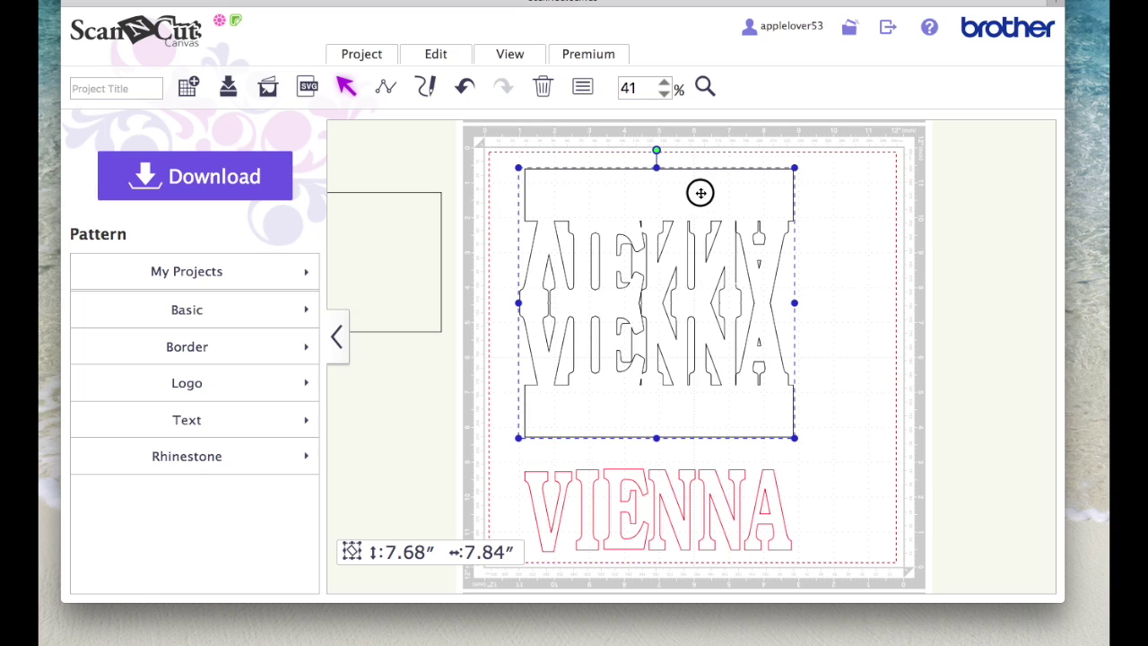
drag(701, 192, 684, 184)
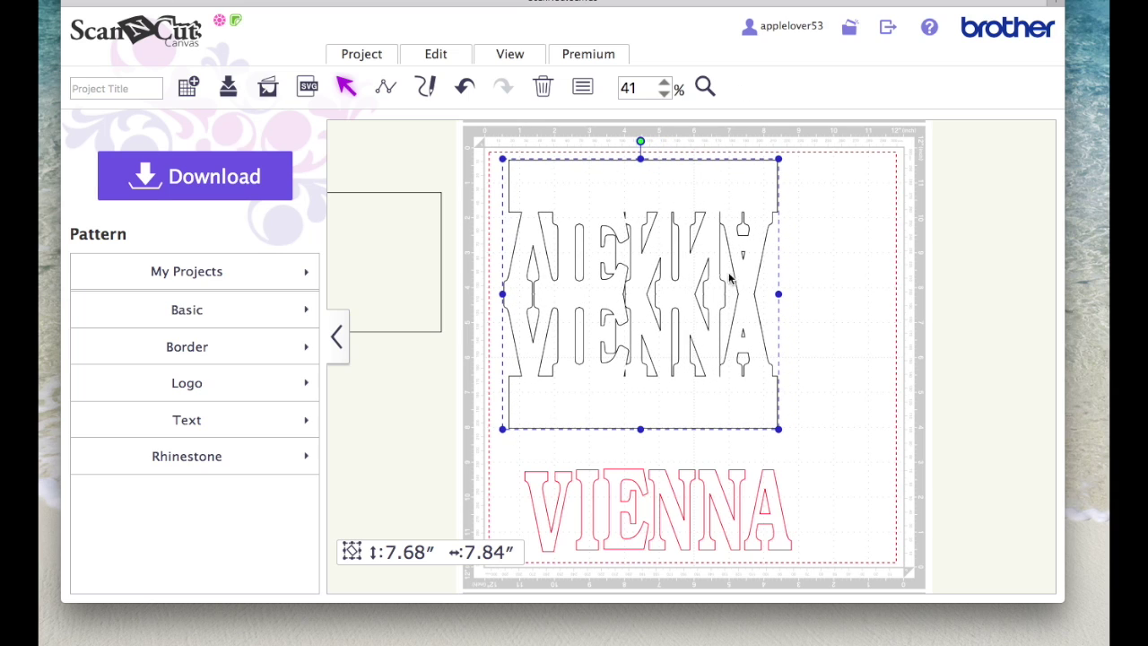
click(455, 54)
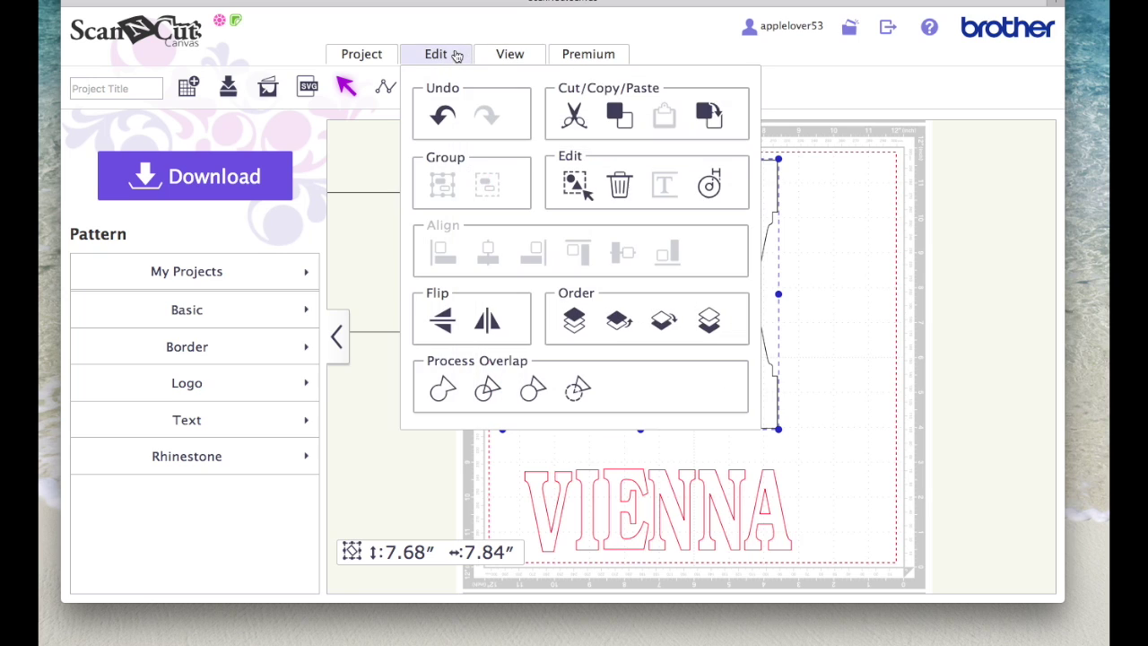
Step: Add an inward offset line with 0.04-inch spacing inside the welded VIENNA card outline
click(709, 187)
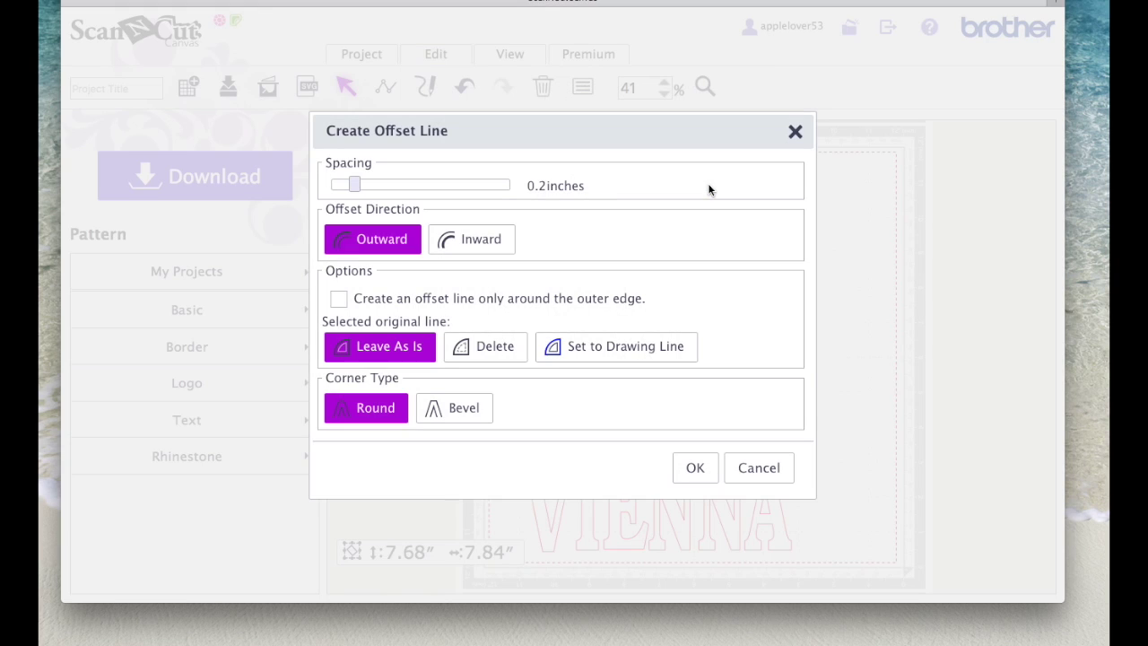
click(492, 239)
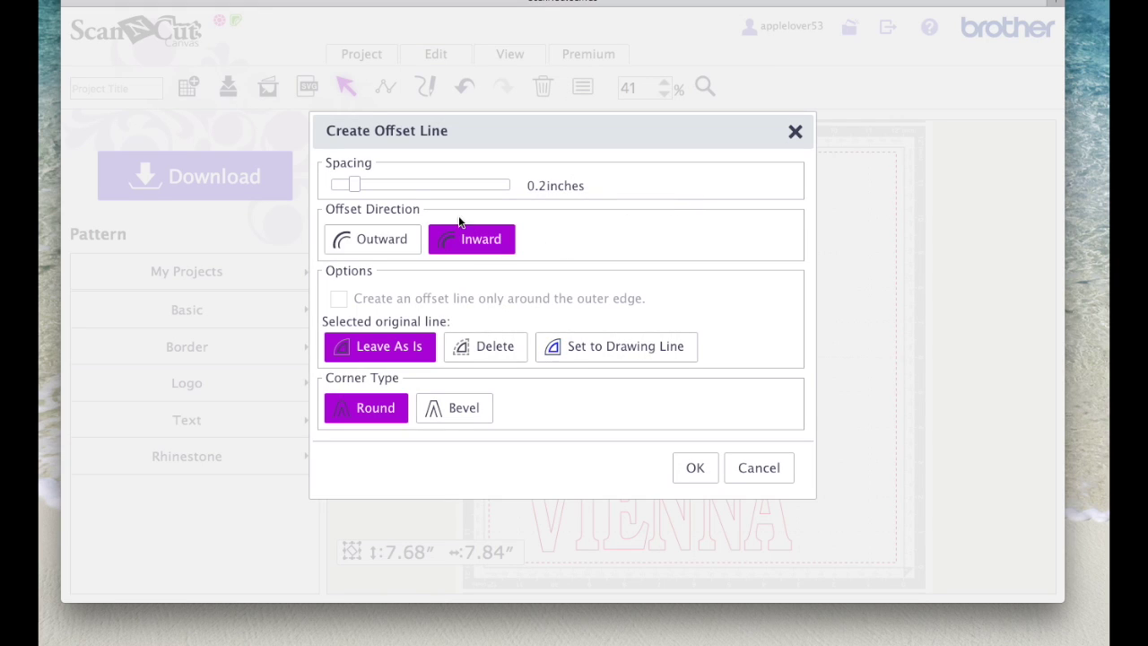
drag(353, 184, 337, 184)
click(333, 184)
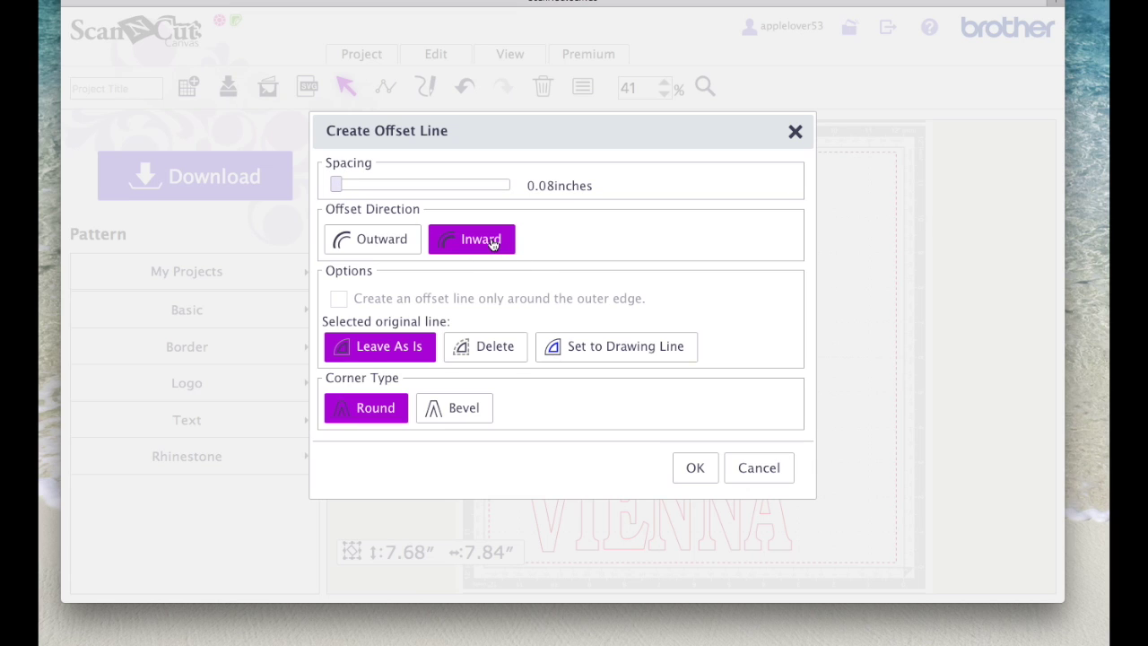
click(696, 469)
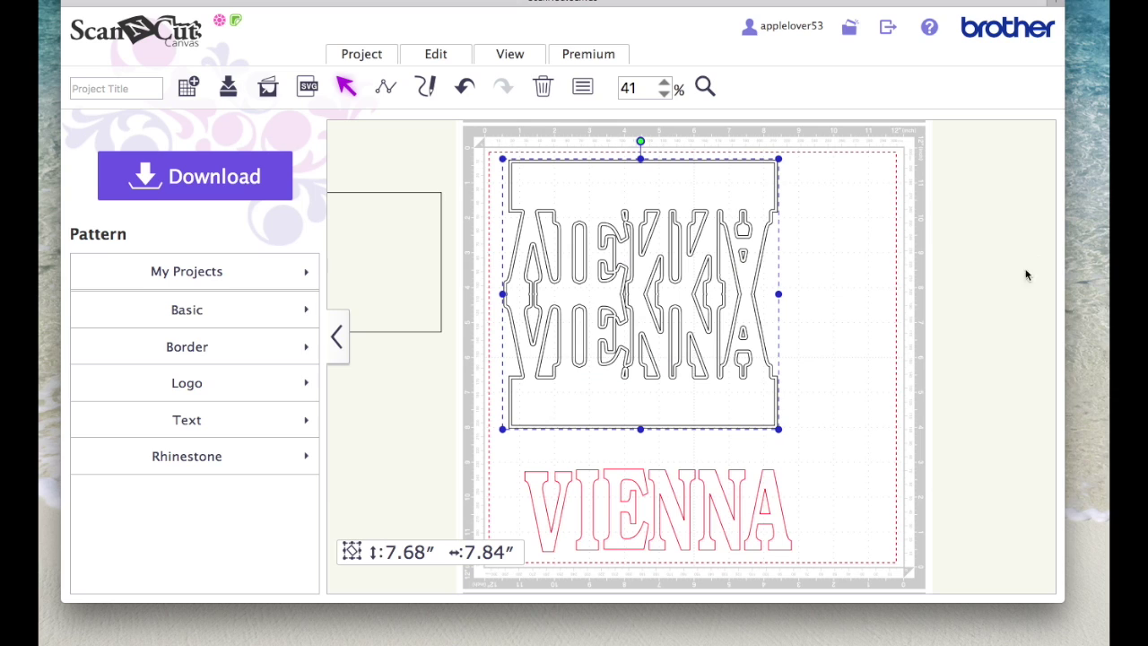
Step: Move the outer card outline to the right, away from the inner offset shape, and select the offset
click(886, 260)
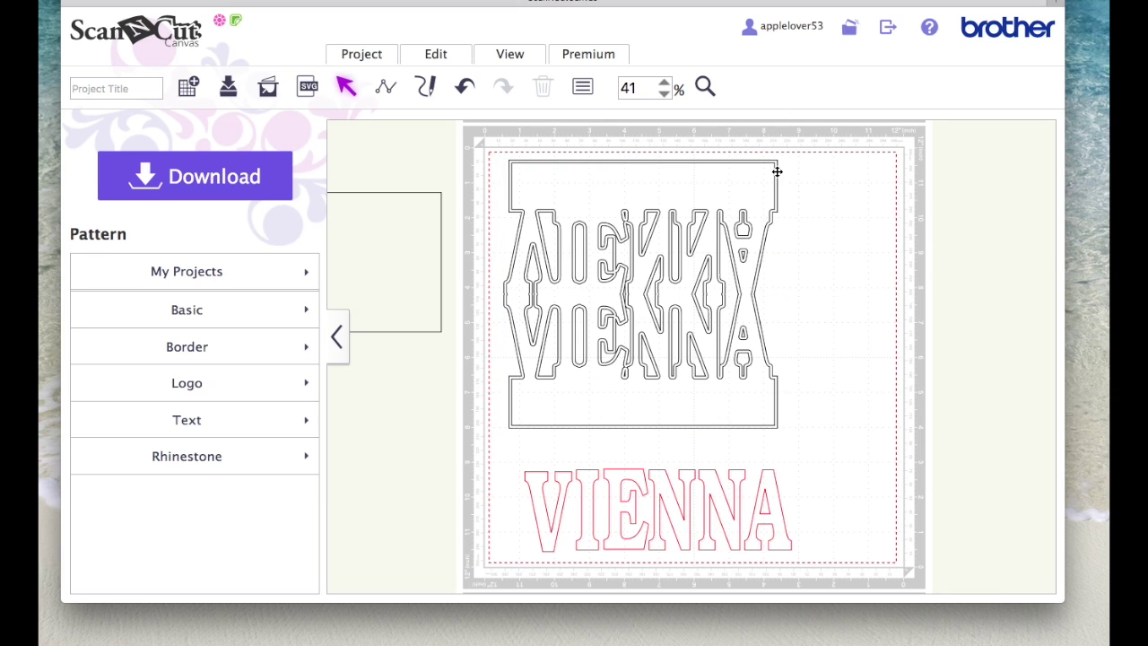
drag(776, 171, 1092, 186)
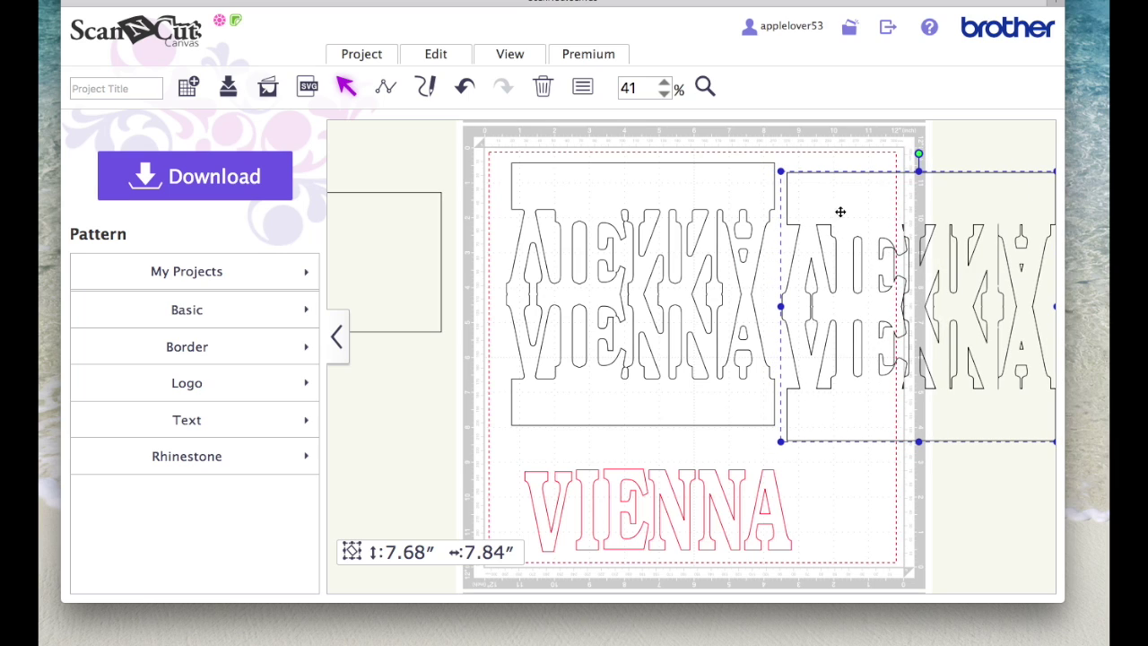
click(719, 201)
Step: Give the 7.52″ × 7.68″ offset shape a green outline and solid green fill
click(582, 87)
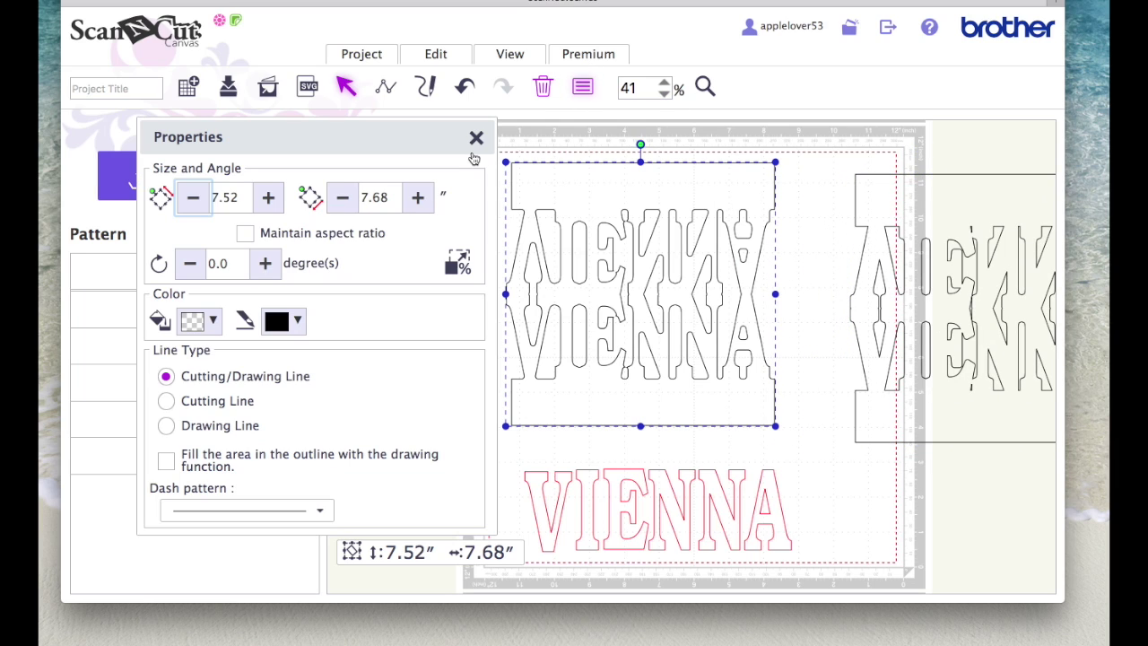
click(297, 320)
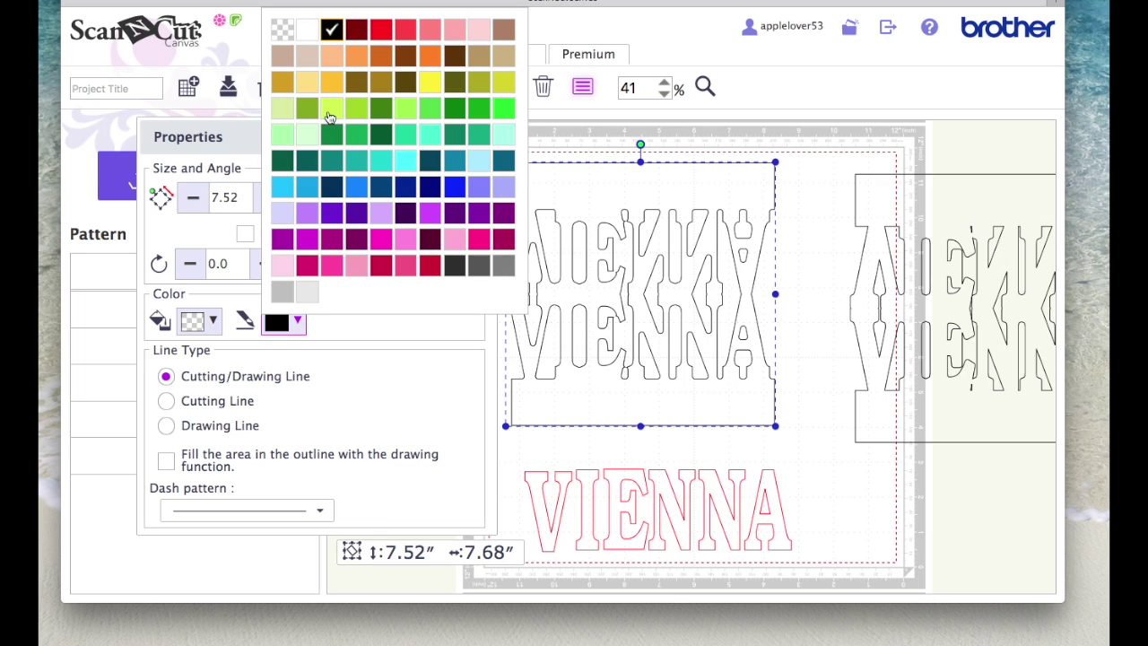
click(307, 109)
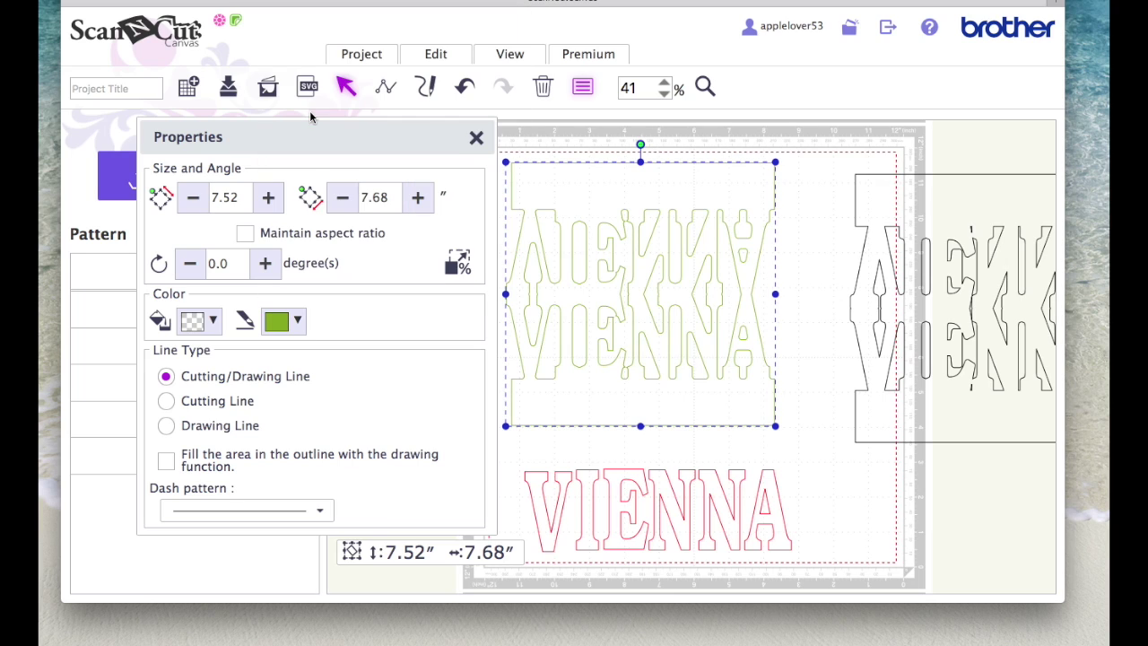
click(213, 320)
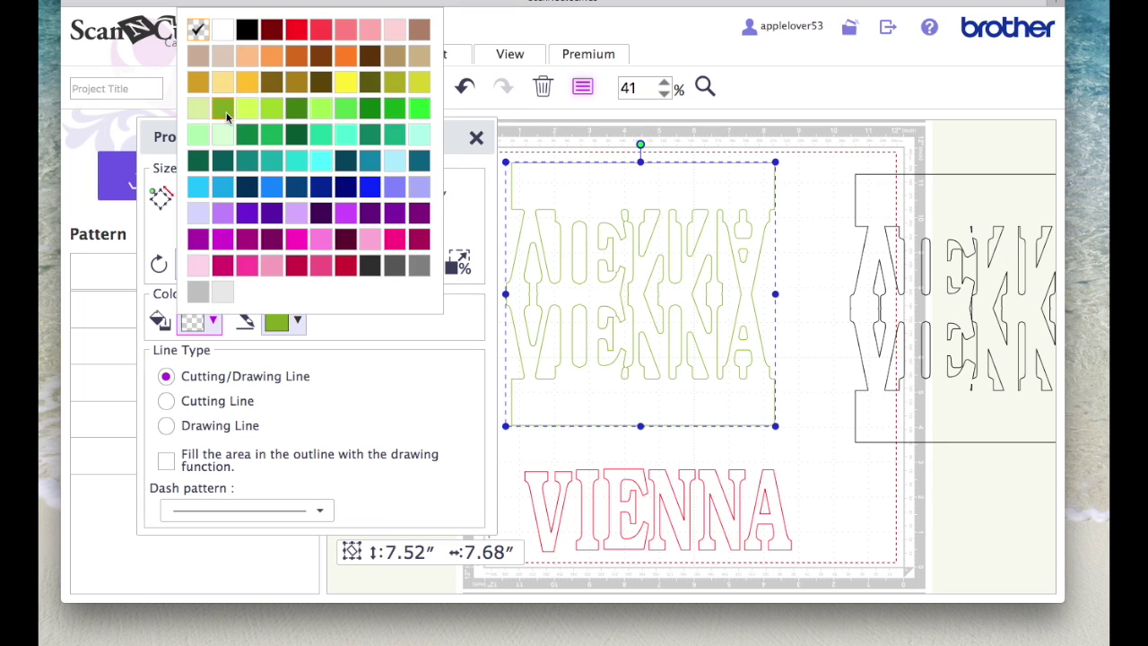
click(225, 110)
click(476, 138)
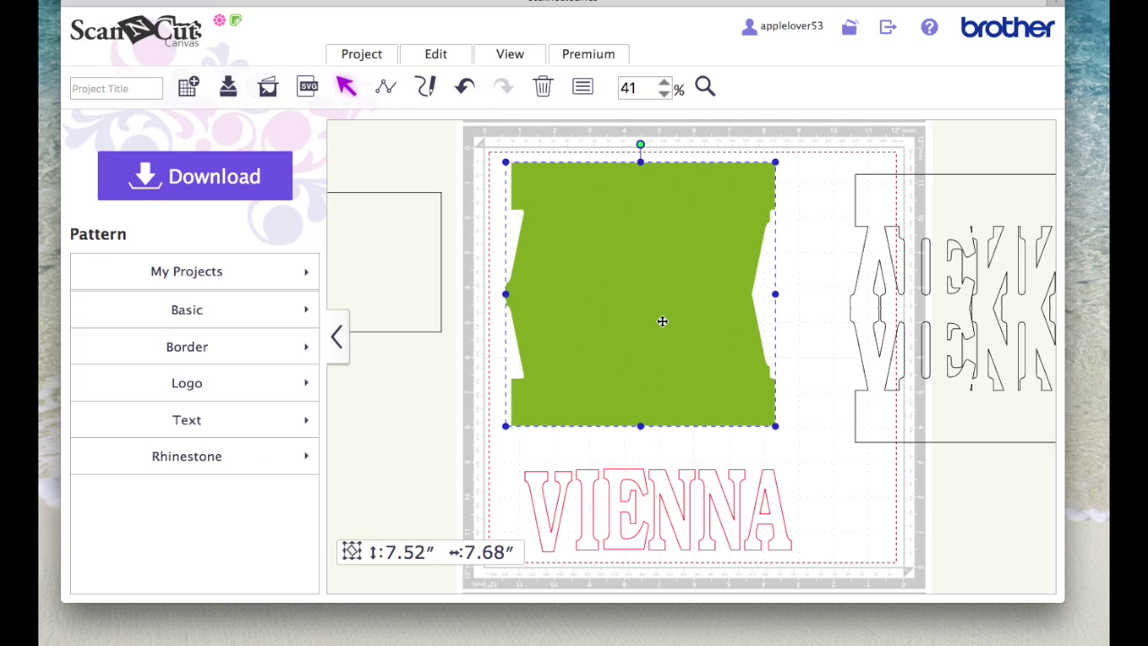
click(451, 56)
Step: Knock the VIENNA lettering out of the green insert and recentre the card outline over it
click(575, 391)
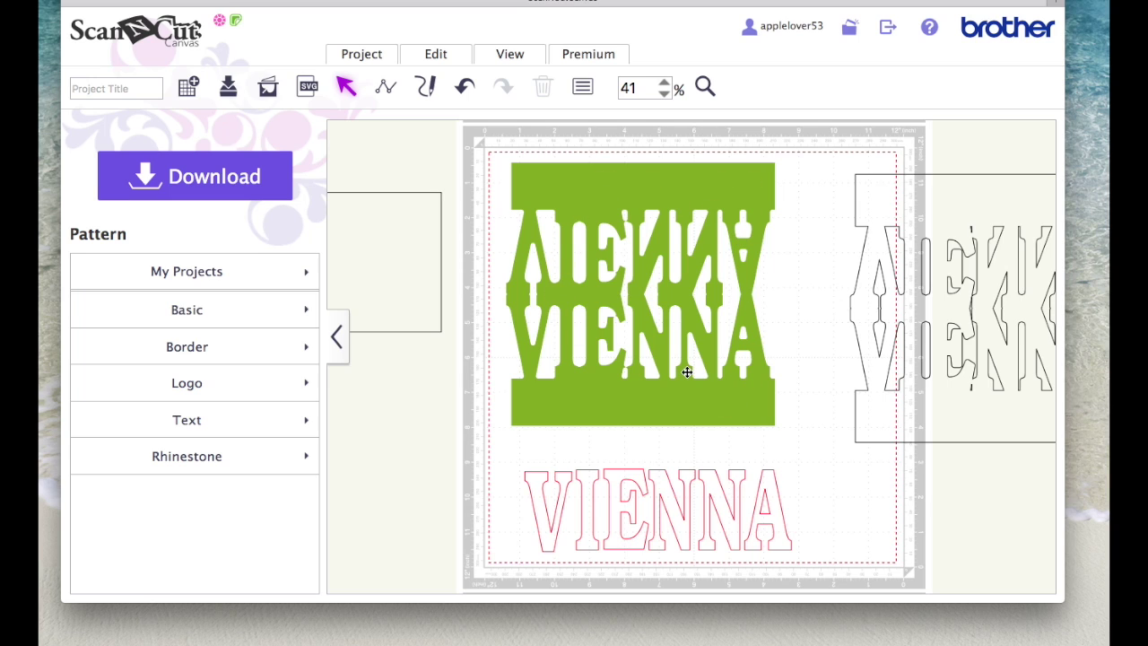
drag(968, 211, 622, 195)
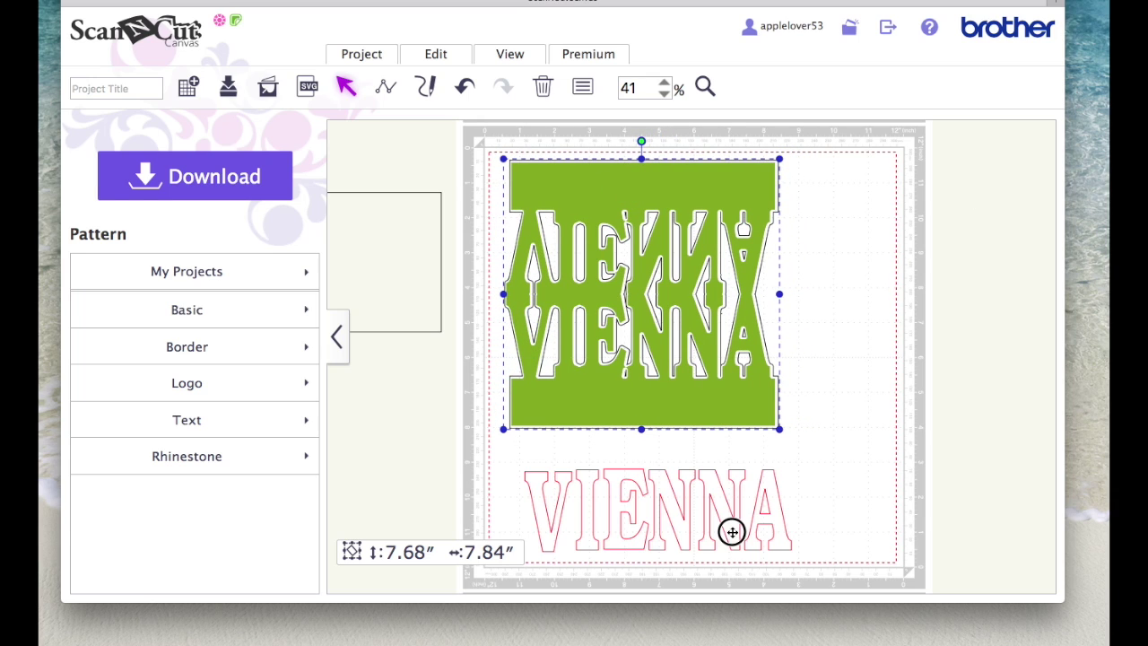
Step: Place the red VIENNA letters over the green insert and bring the insert to the front
drag(733, 530, 735, 380)
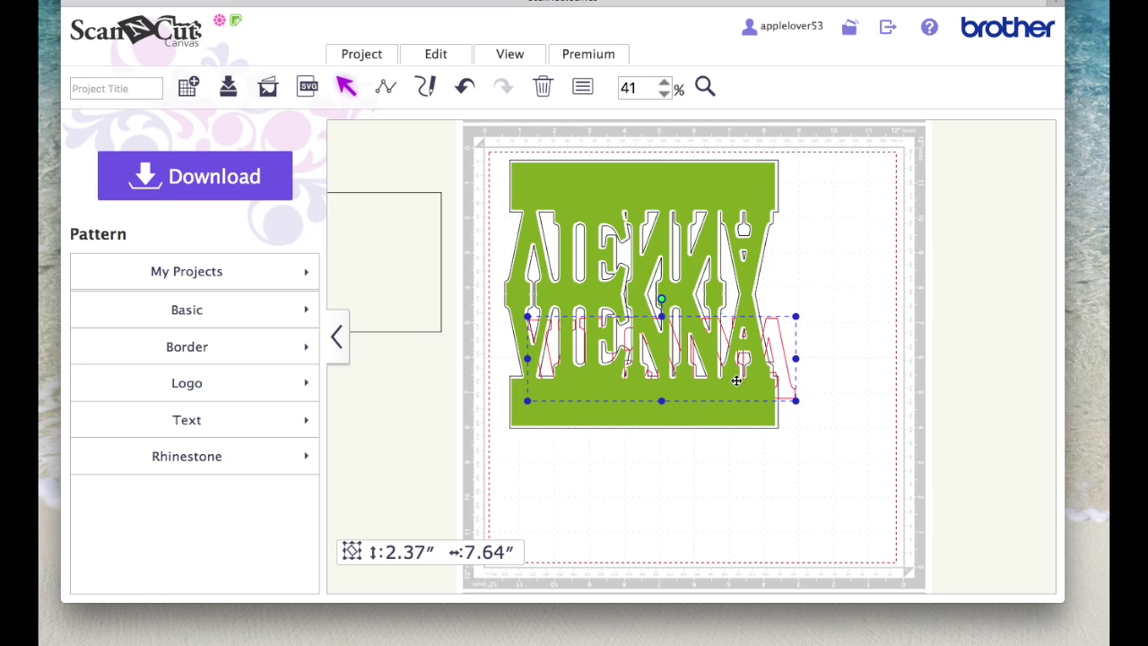
right_click(750, 385)
click(864, 418)
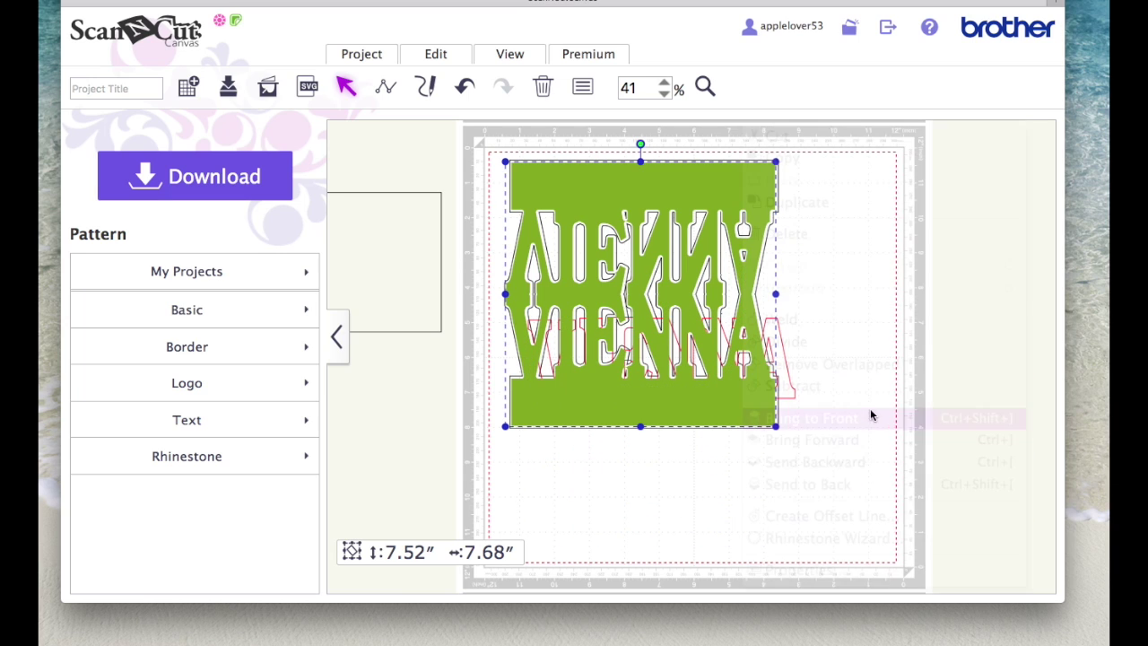
click(853, 397)
Step: Bring the red VIENNA to the front, align it over the insert's lettering, then return it below the card
click(786, 389)
right_click(786, 388)
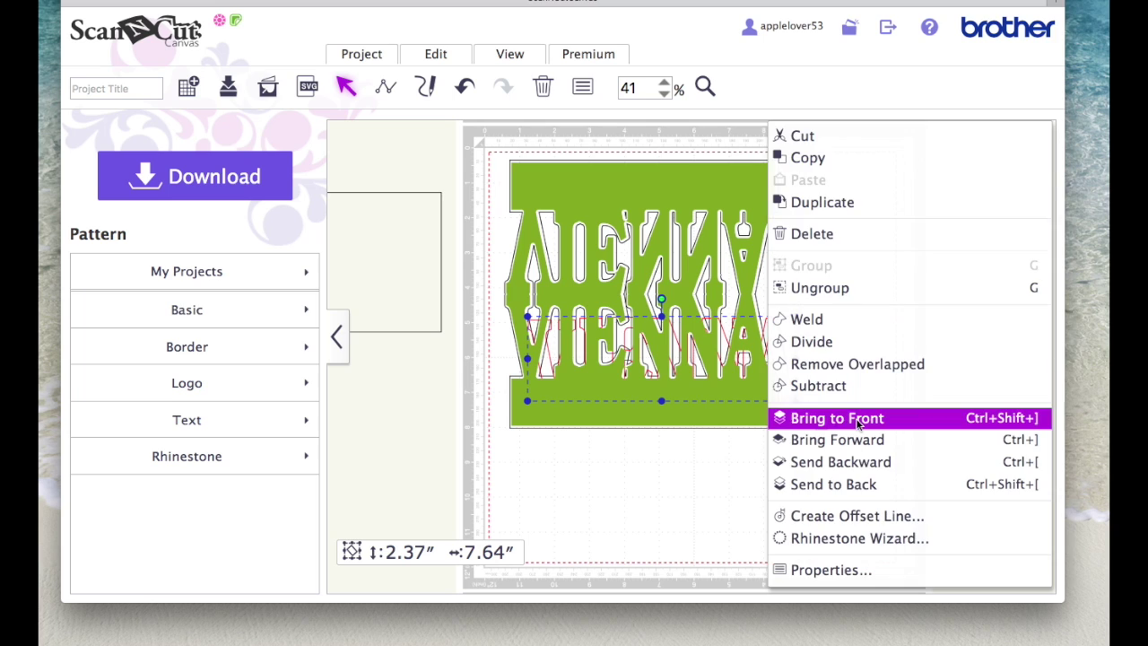
click(842, 417)
drag(787, 387, 738, 387)
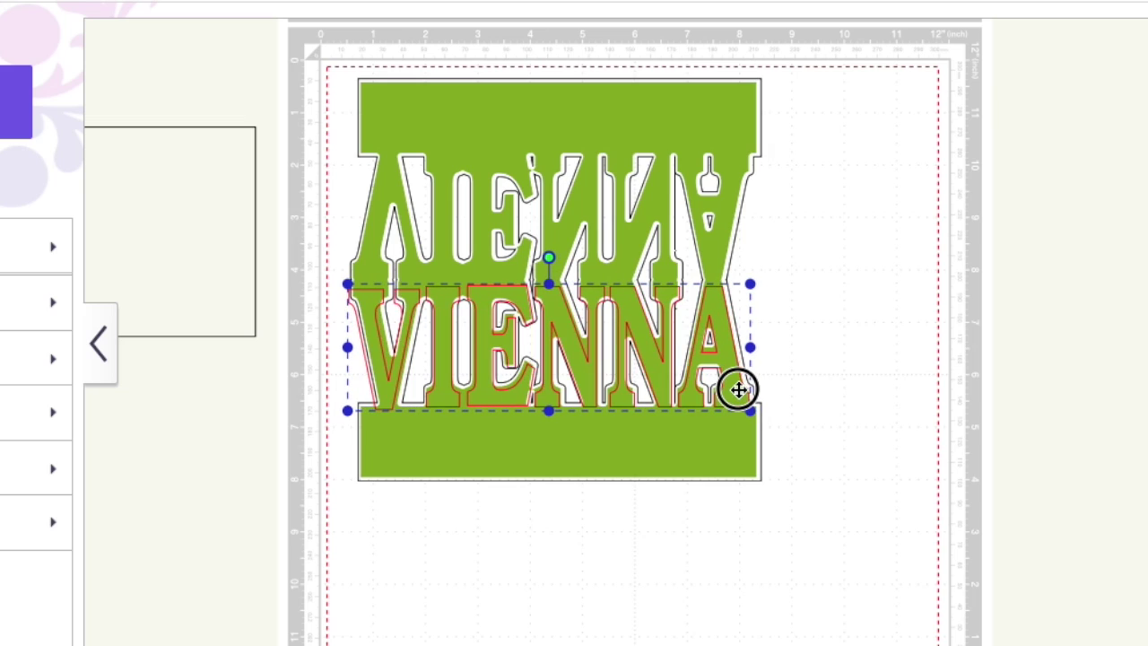
click(867, 408)
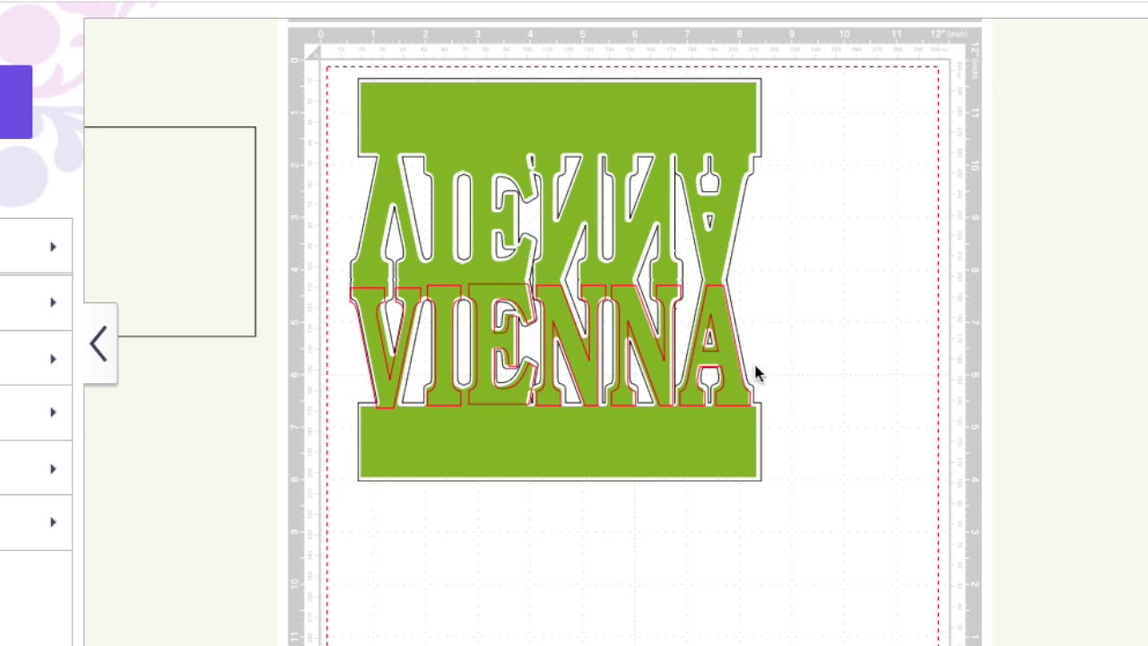
drag(728, 346, 779, 582)
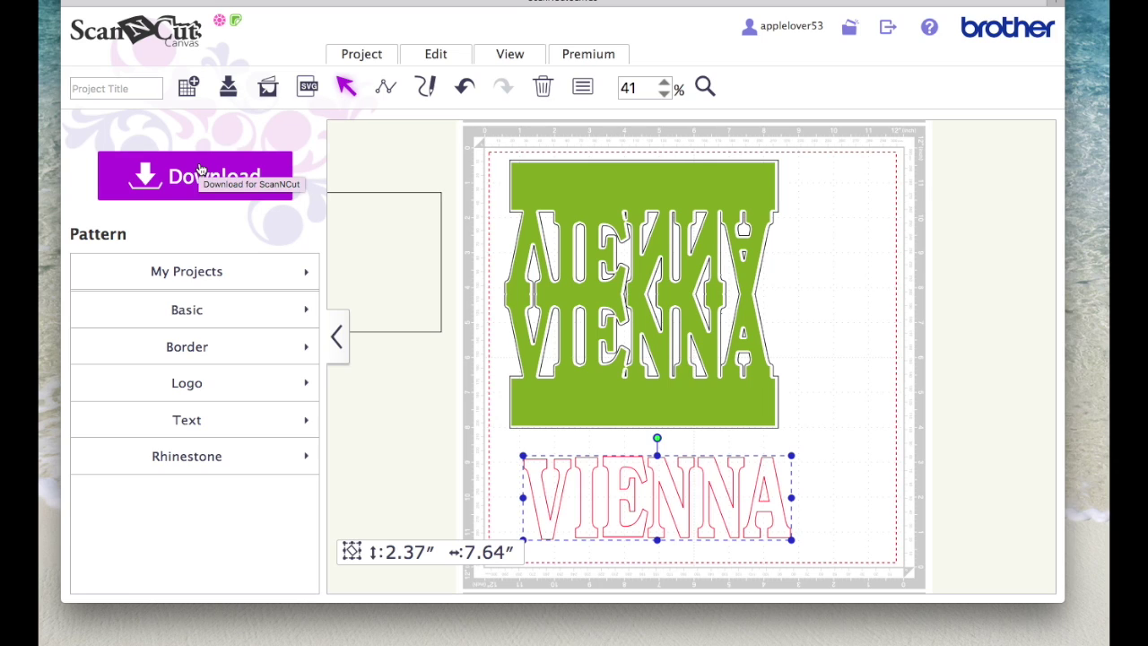
Step: Drag the 7.52″ × 7.68″ green VIENNA insert off the card outline, up and to the right
drag(779, 215, 882, 231)
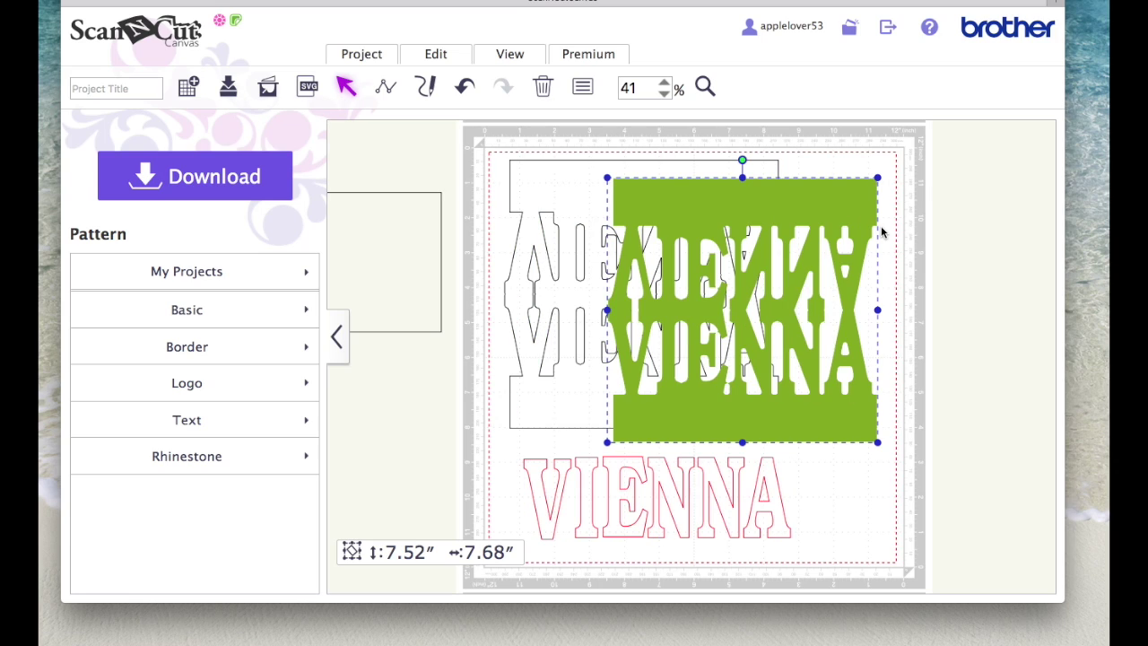